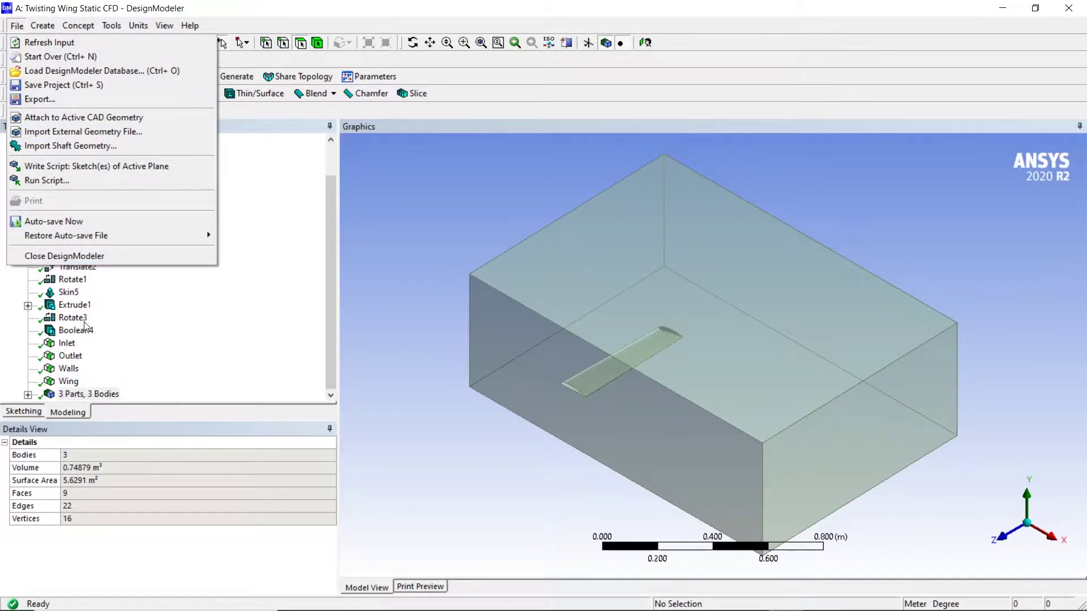
Step: Expand the list of parts and bodies of the wing model
{"action": "left_click", "coordinate": [112, 348]}
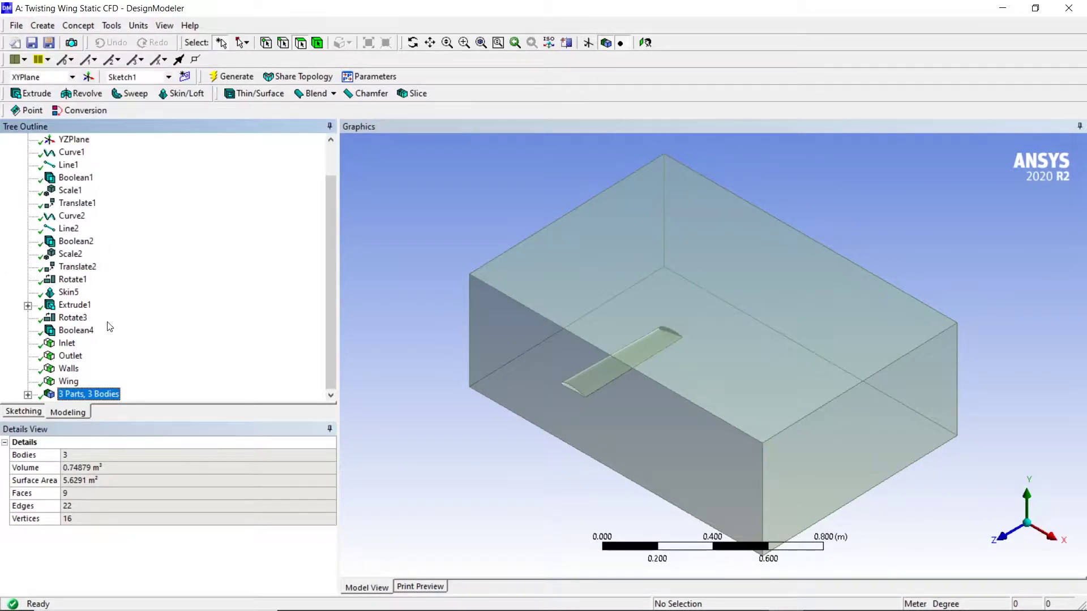
{"action": "left_click", "coordinate": [20, 31]}
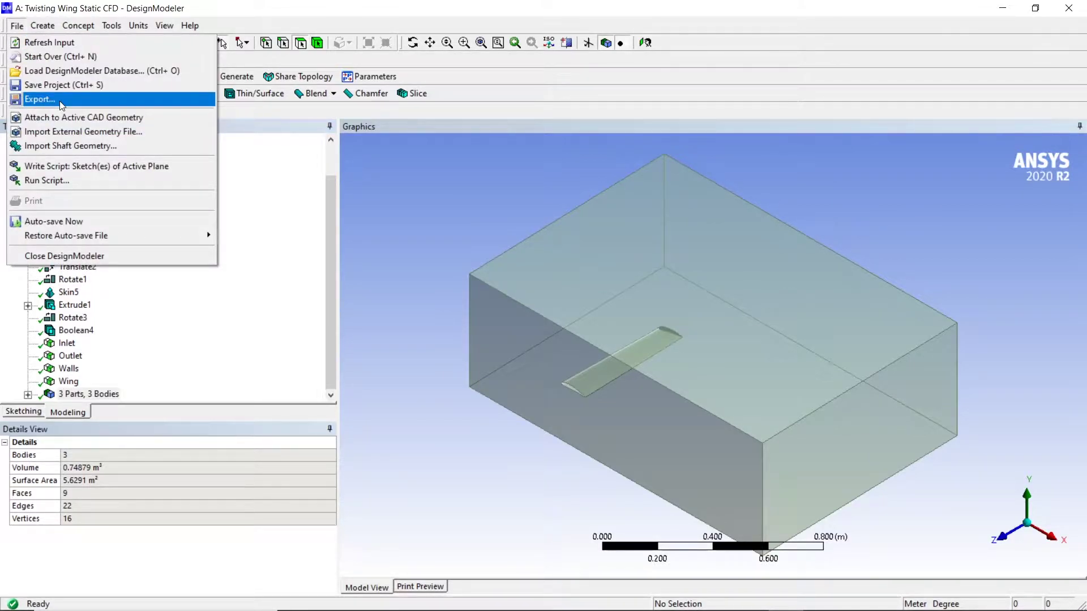
{"action": "left_click", "coordinate": [169, 274]}
{"action": "left_click", "coordinate": [28, 395]}
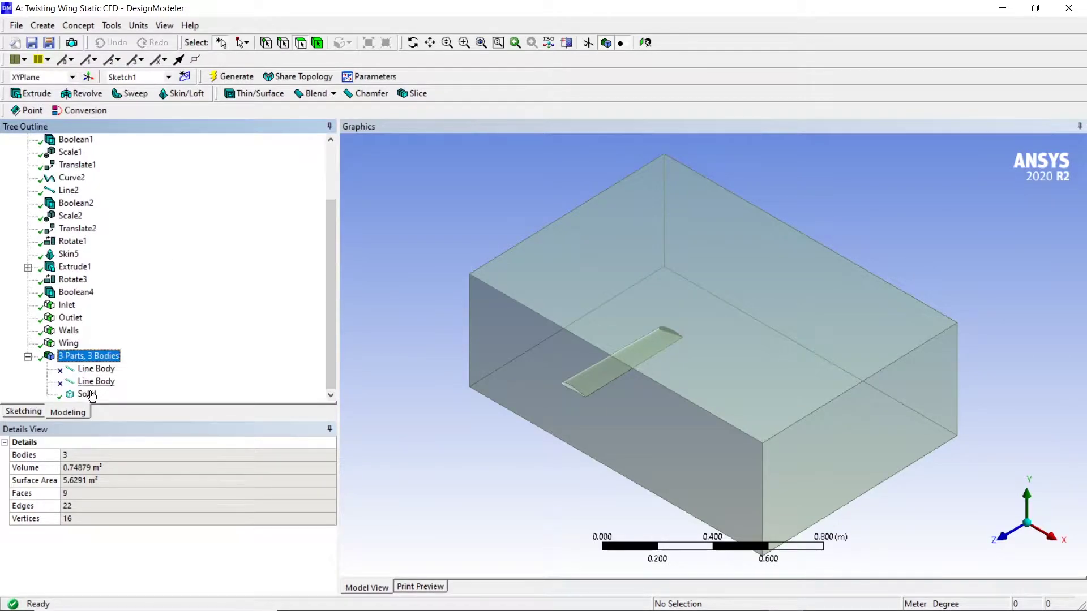
Step: Export the geometry to the Alpha (A:) drive as a DesignModeler Database named NACA 6515 FSI Demo Geometry, and close DesignModeler
{"action": "left_click", "coordinate": [16, 25]}
{"action": "left_click", "coordinate": [25, 99]}
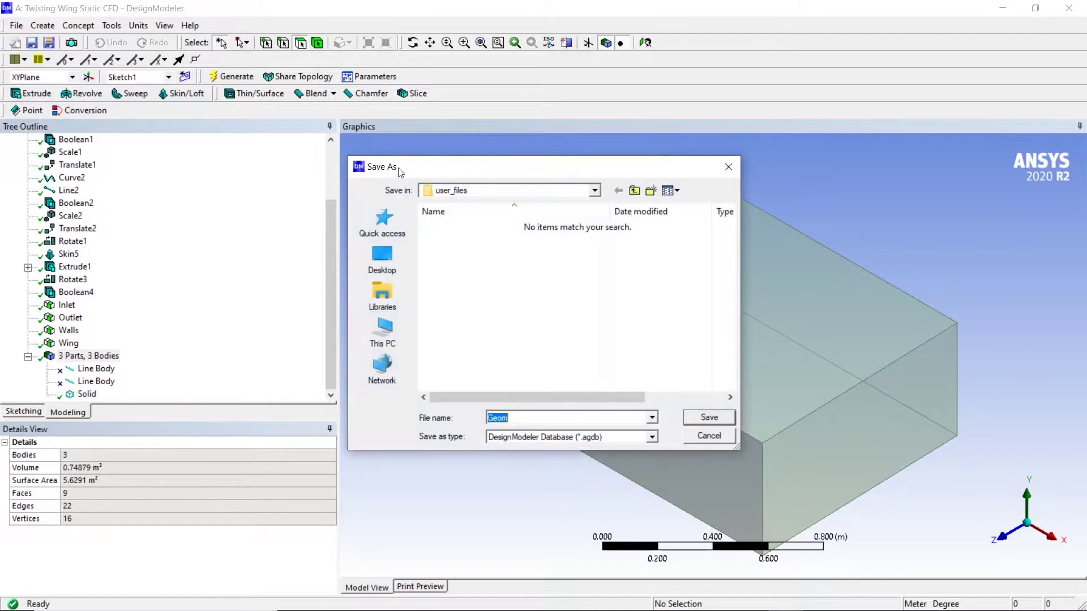
{"action": "left_click", "coordinate": [382, 333]}
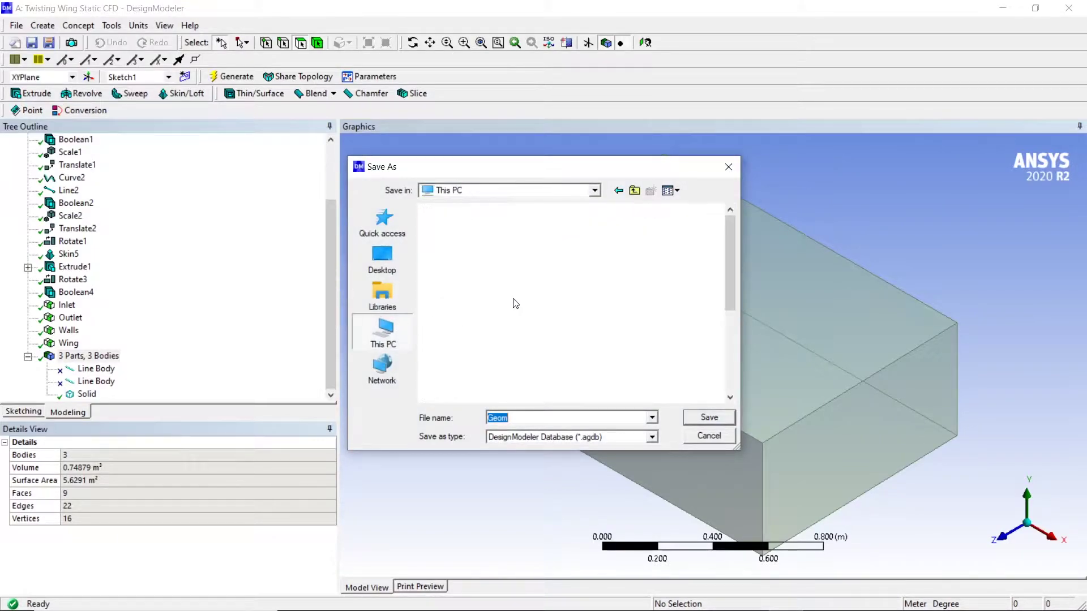
{"action": "scroll", "coordinate": [490, 363], "scroll_direction": "down", "scroll_amount": 3}
{"action": "double_click", "coordinate": [493, 351]}
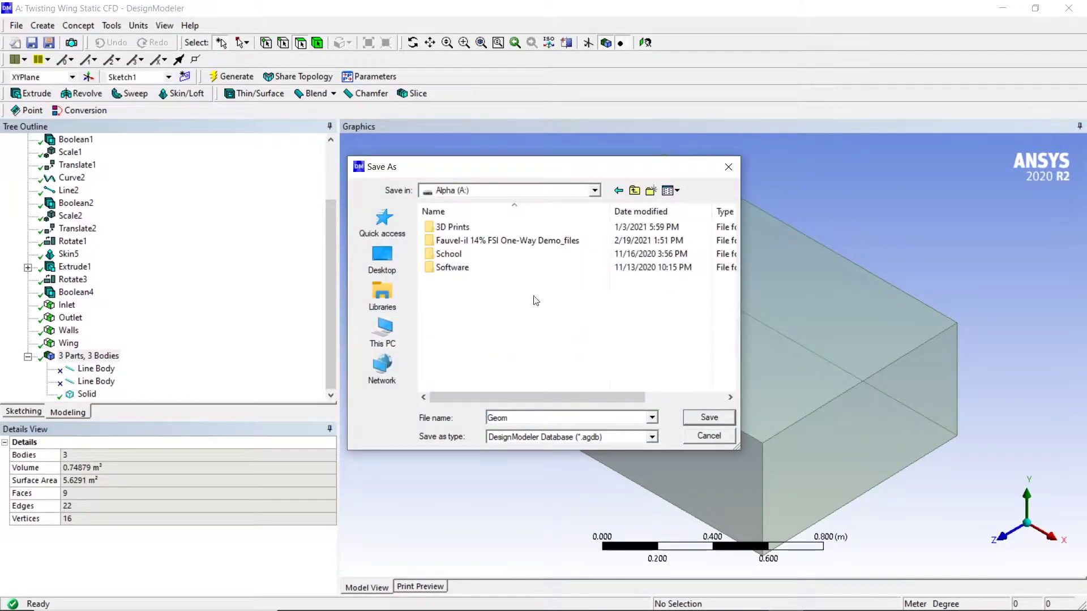
{"action": "right_click", "coordinate": [460, 293]}
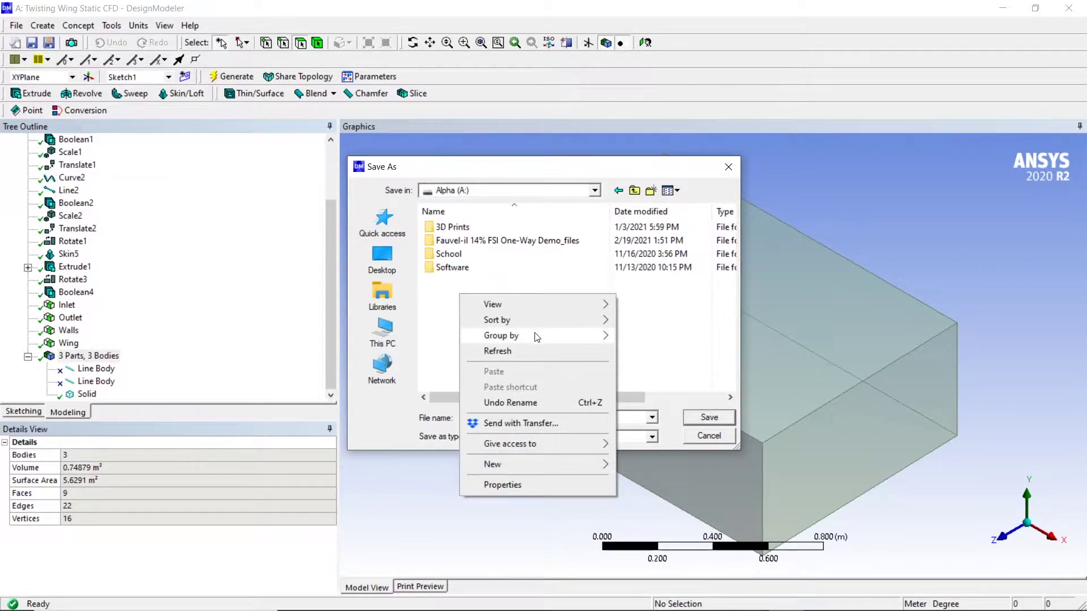
{"action": "left_click", "coordinate": [500, 397]}
{"action": "double_click", "coordinate": [496, 418]}
{"action": "type", "text": "NACA 6515 FSI Demo Geometry"}
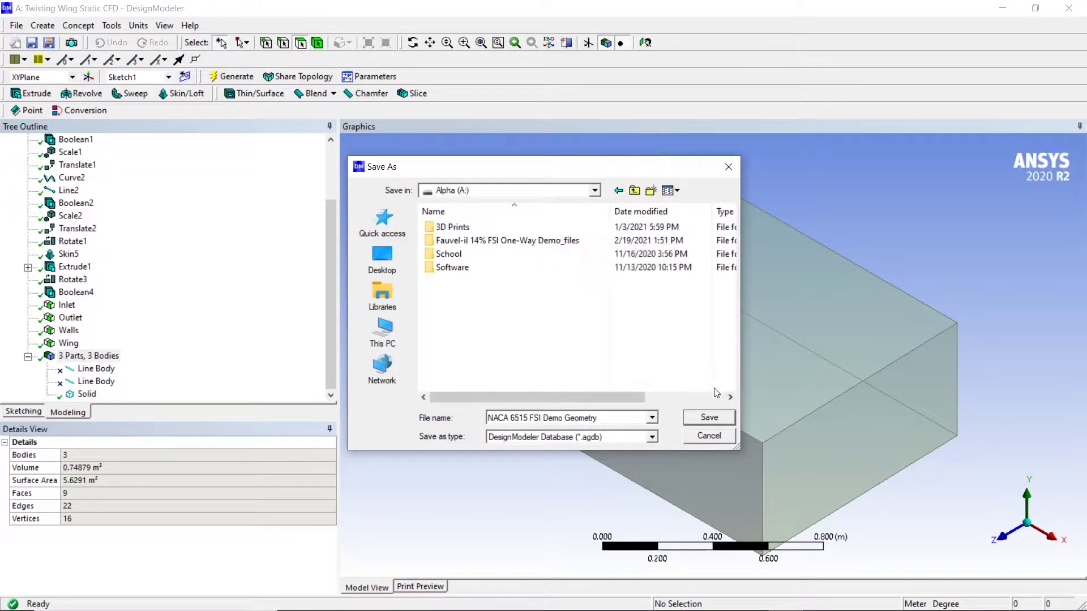
{"action": "left_click", "coordinate": [709, 417]}
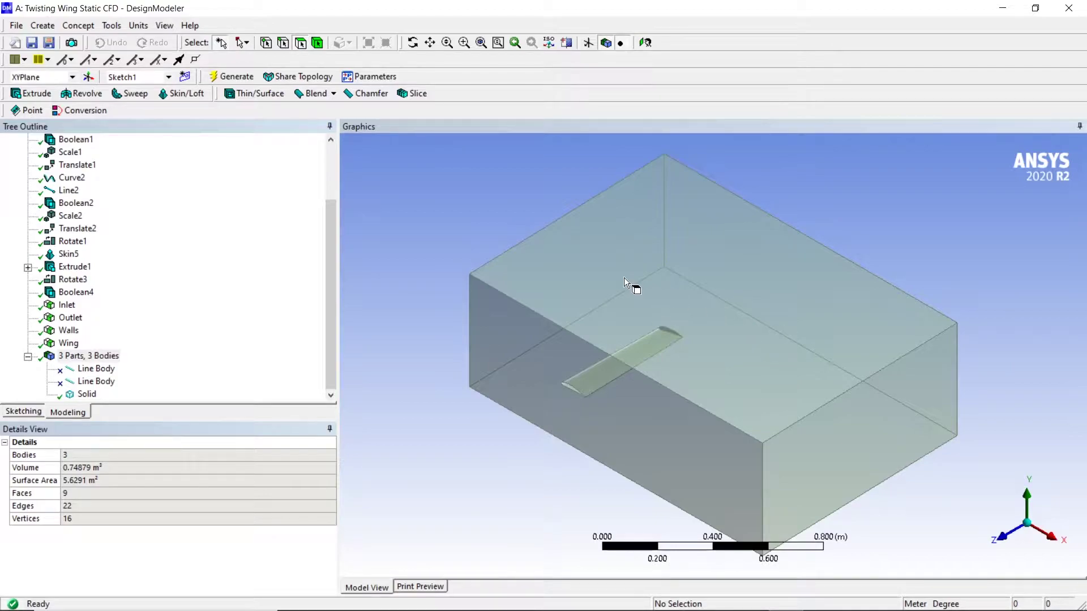
{"action": "left_click", "coordinate": [1070, 9]}
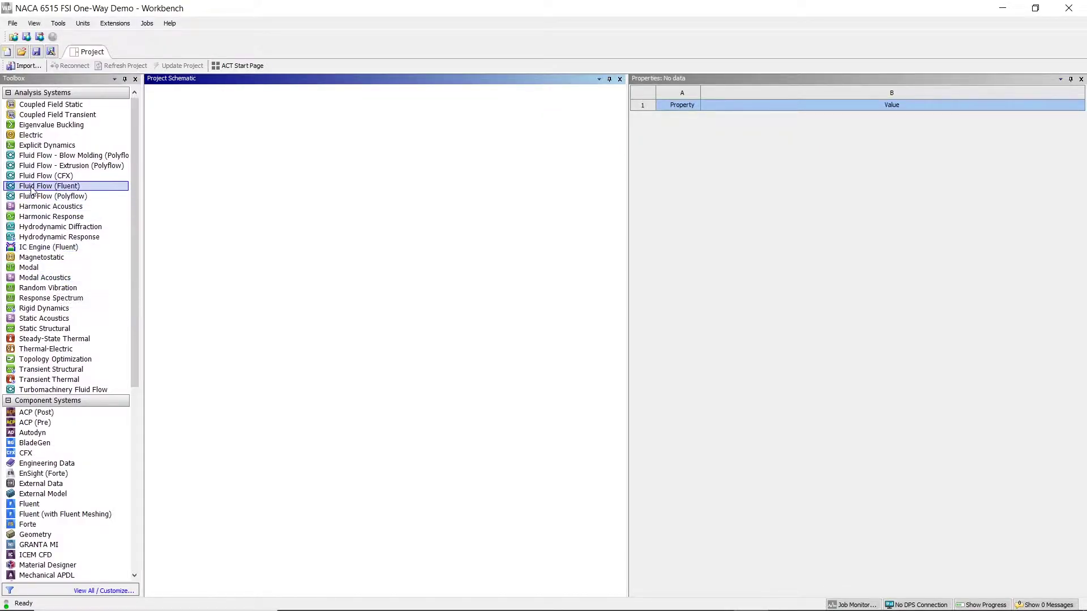
Step: Add a Fluid Flow (Fluent) system and a separate Static Structural system beside it in the project schematic
{"action": "left_click_drag", "start_coordinate": [32, 193], "coordinate": [208, 145]}
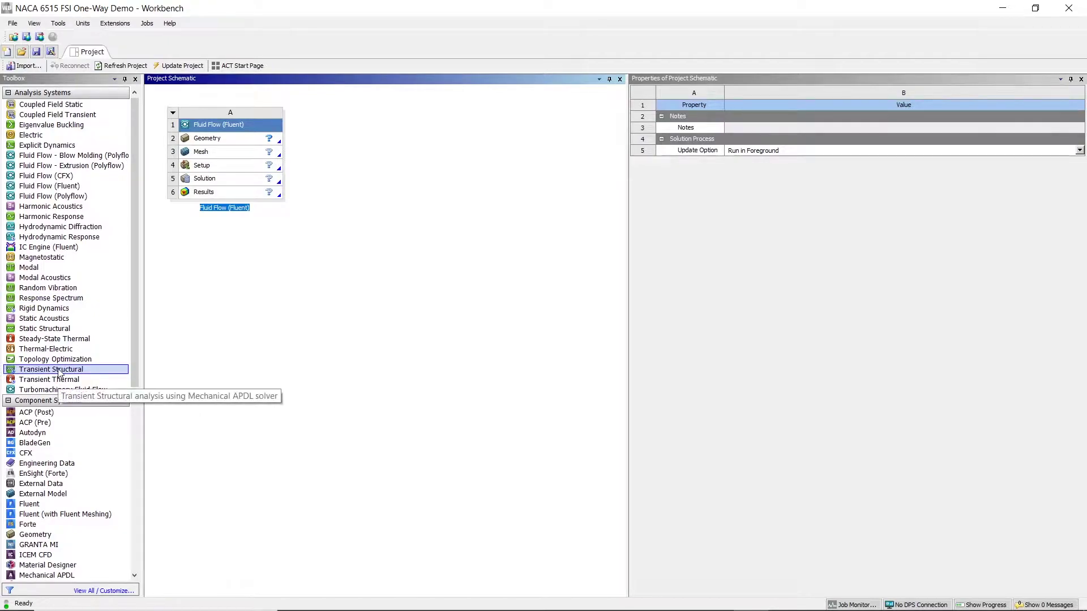
{"action": "left_click_drag", "start_coordinate": [32, 328], "coordinate": [271, 199]}
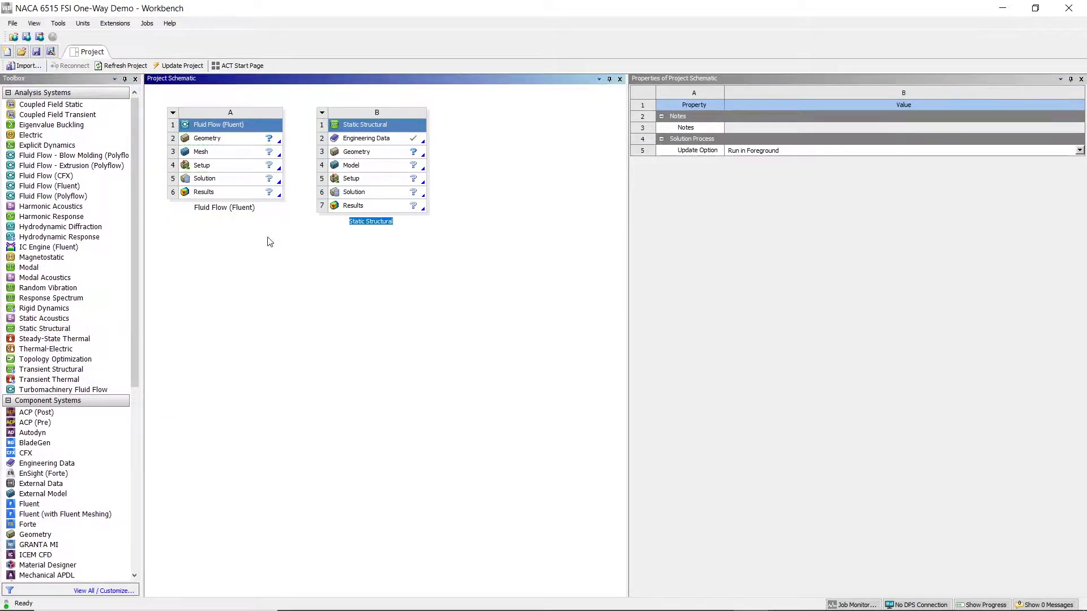
{"action": "left_click", "coordinate": [318, 267]}
Step: Rename the Fluid Flow (Fluent) system as NACA 6515 Static Fluent
{"action": "left_click", "coordinate": [173, 113]}
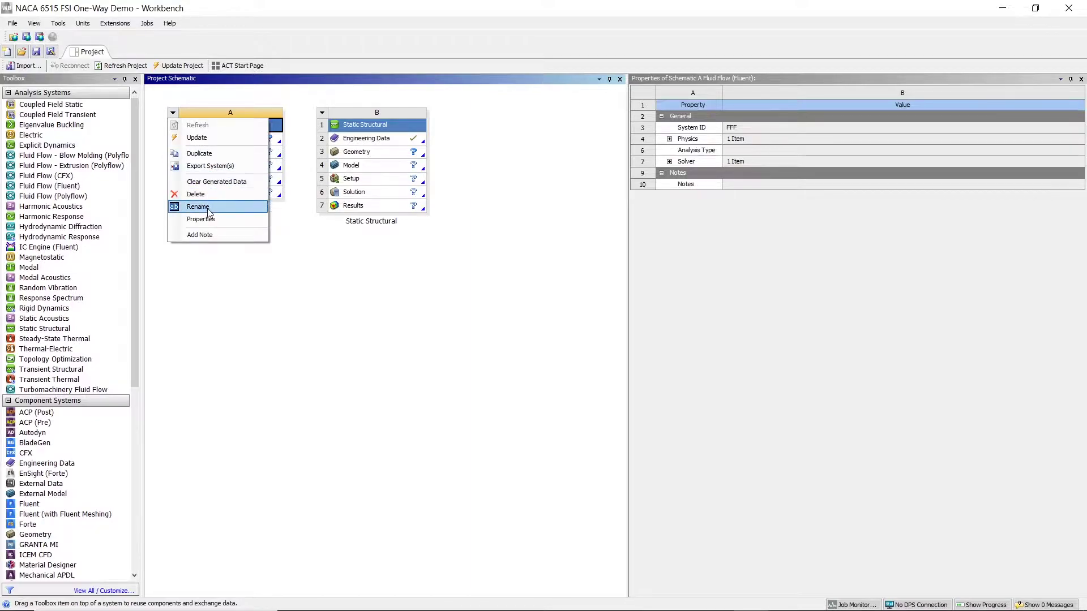
{"action": "left_click", "coordinate": [199, 206]}
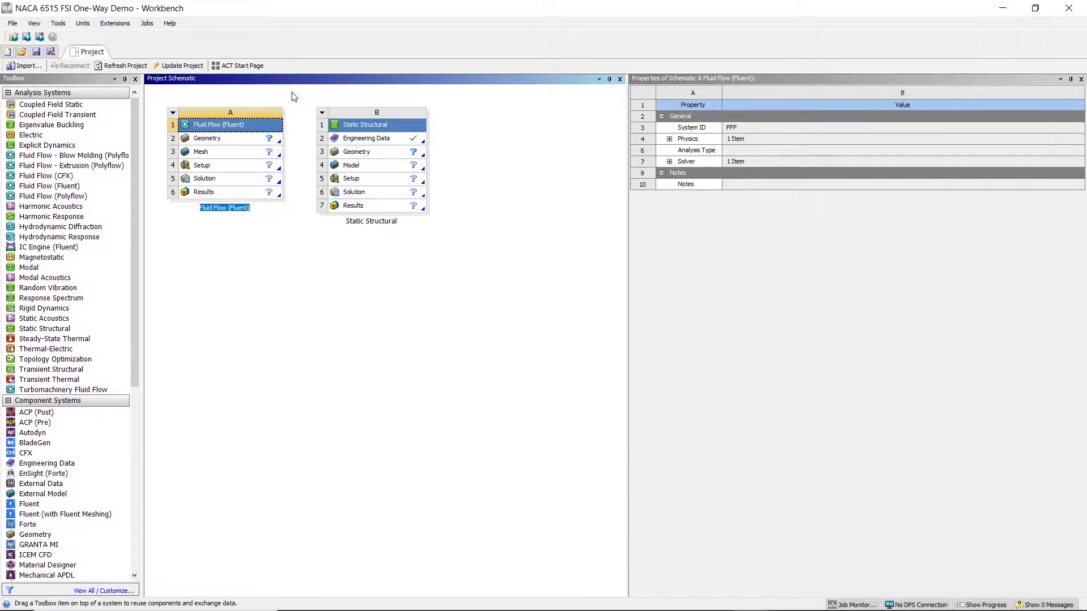
{"action": "type", "text": "NACA 6515 "}
{"action": "type", "text": "F"}
{"action": "key", "text": "BackSpace"}
{"action": "type", "text": "Sttic"}
{"action": "key", "text": "BackSpace"}
{"action": "key", "text": "BackSpace"}
{"action": "key", "text": "BackSpace"}
{"action": "type", "text": "atic Fluent"}
{"action": "key", "text": "Return"}
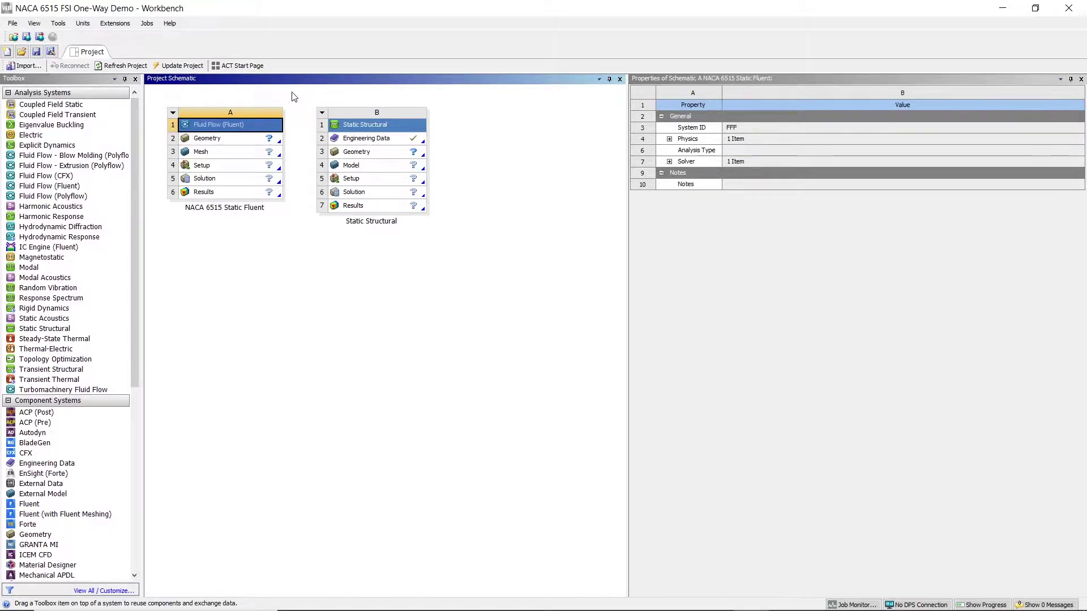
Step: Import NACA 6515 FSI Demo Geometry.agdb from the Alpha (A:) drive into the Fluent system's Geometry cell
{"action": "left_click", "coordinate": [220, 143]}
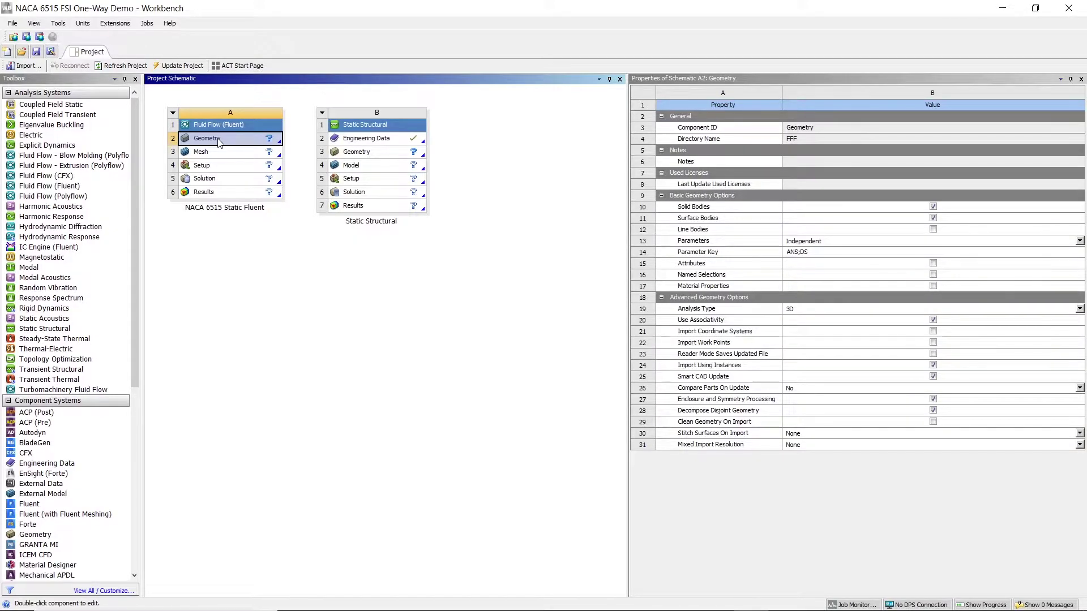
{"action": "right_click", "coordinate": [219, 140]}
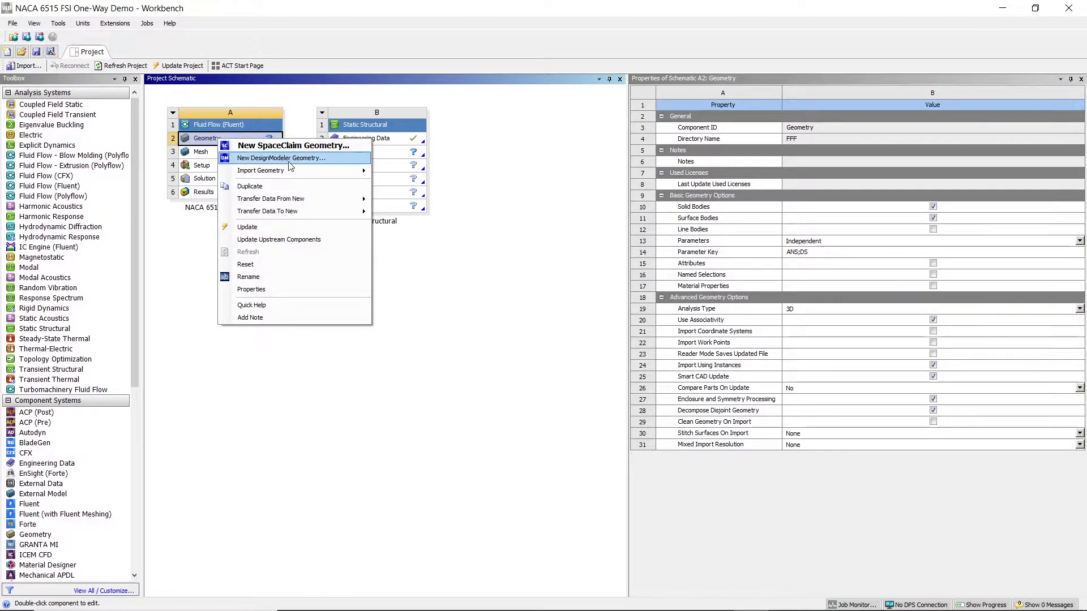
{"action": "mouse_move", "coordinate": [292, 169]}
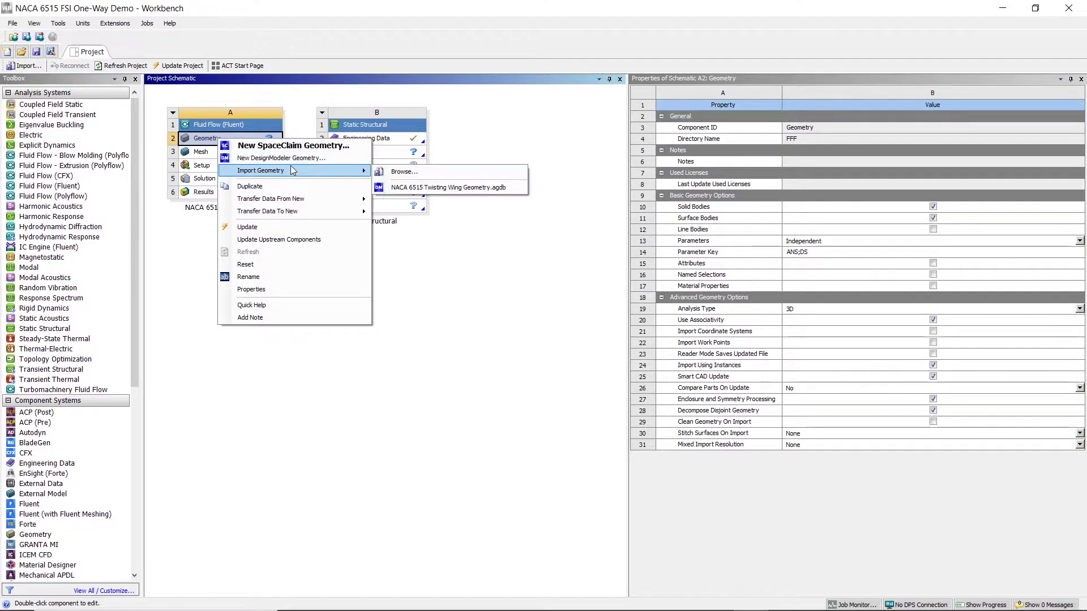
{"action": "left_click", "coordinate": [399, 176]}
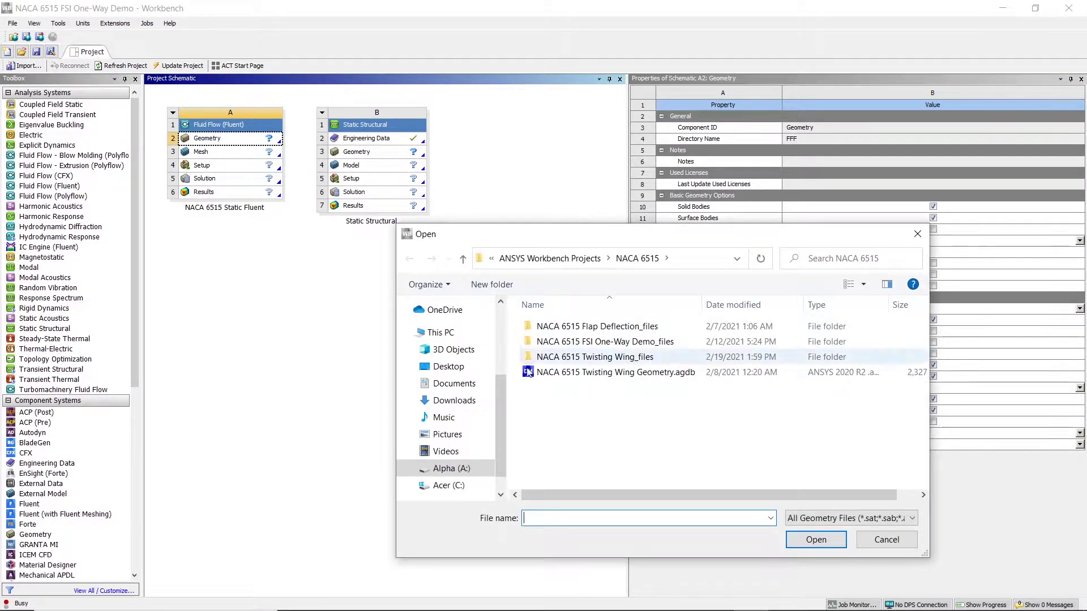
{"action": "left_click", "coordinate": [455, 473]}
{"action": "double_click", "coordinate": [594, 419]}
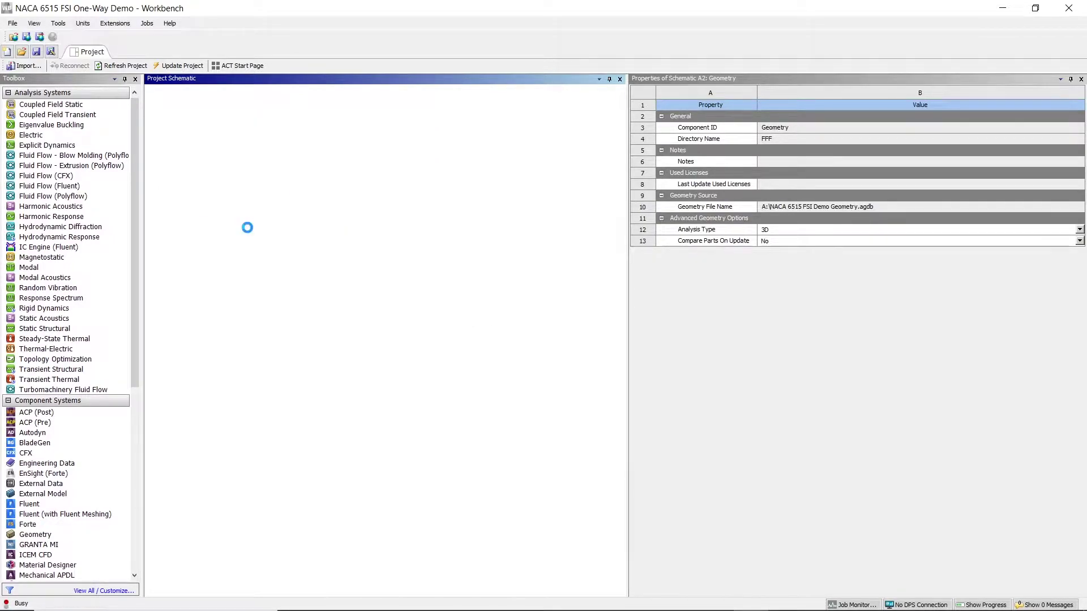
Step: Open the Fluent system's geometry in DesignModeler, set Boolean4 to preserve its tool bodies, and regenerate the model
{"action": "double_click", "coordinate": [212, 142]}
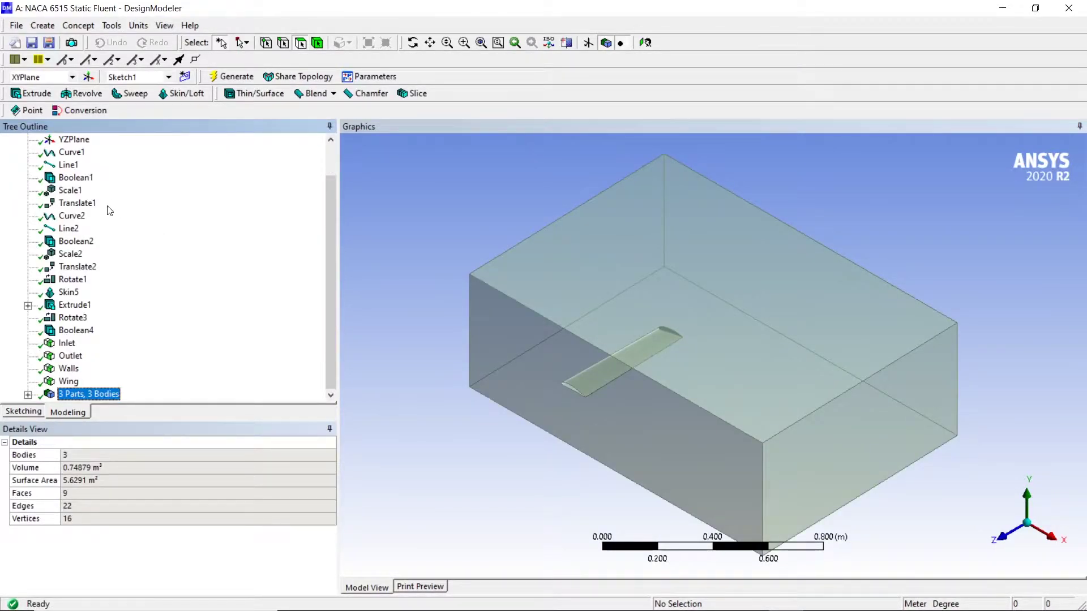
{"action": "scroll", "coordinate": [67, 274], "scroll_direction": "up", "scroll_amount": 1}
{"action": "scroll", "coordinate": [72, 263], "scroll_direction": "down", "scroll_amount": 1}
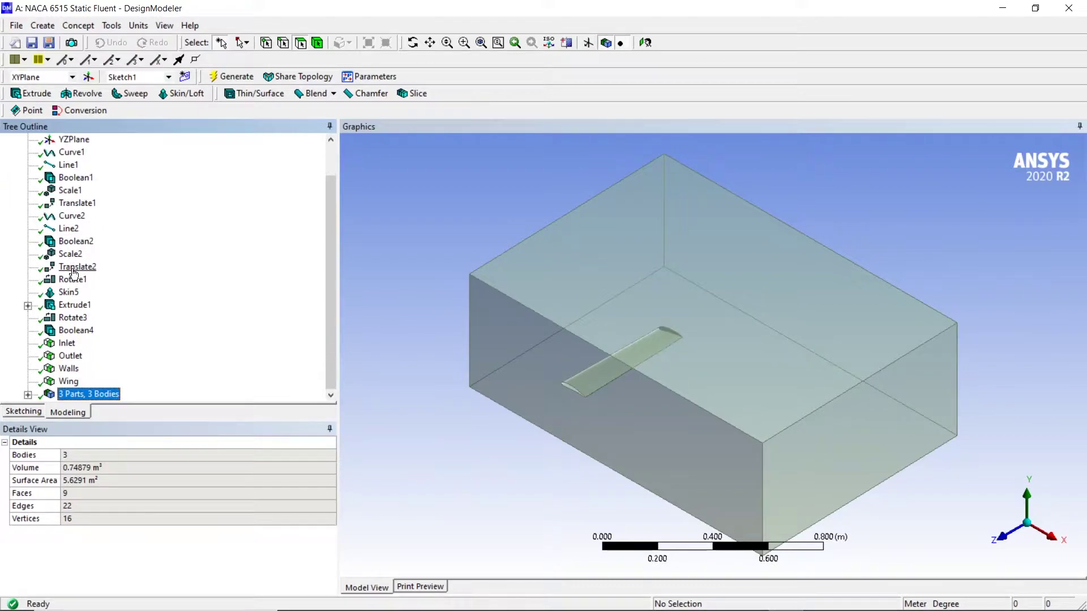
{"action": "left_click", "coordinate": [73, 246]}
{"action": "left_click", "coordinate": [84, 335]}
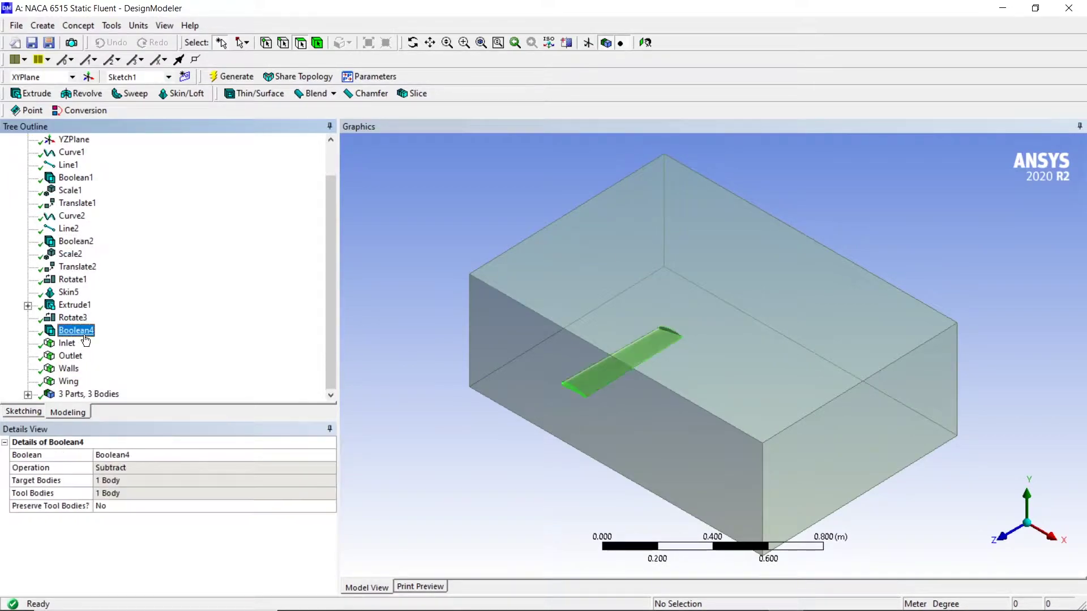
{"action": "left_click", "coordinate": [120, 507]}
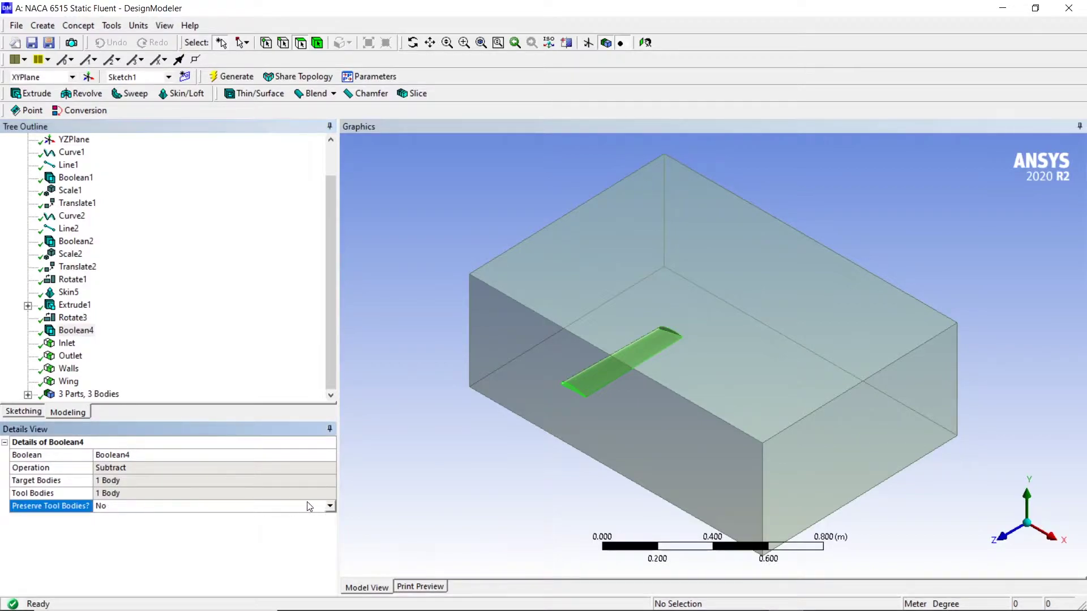
{"action": "left_click", "coordinate": [329, 506]}
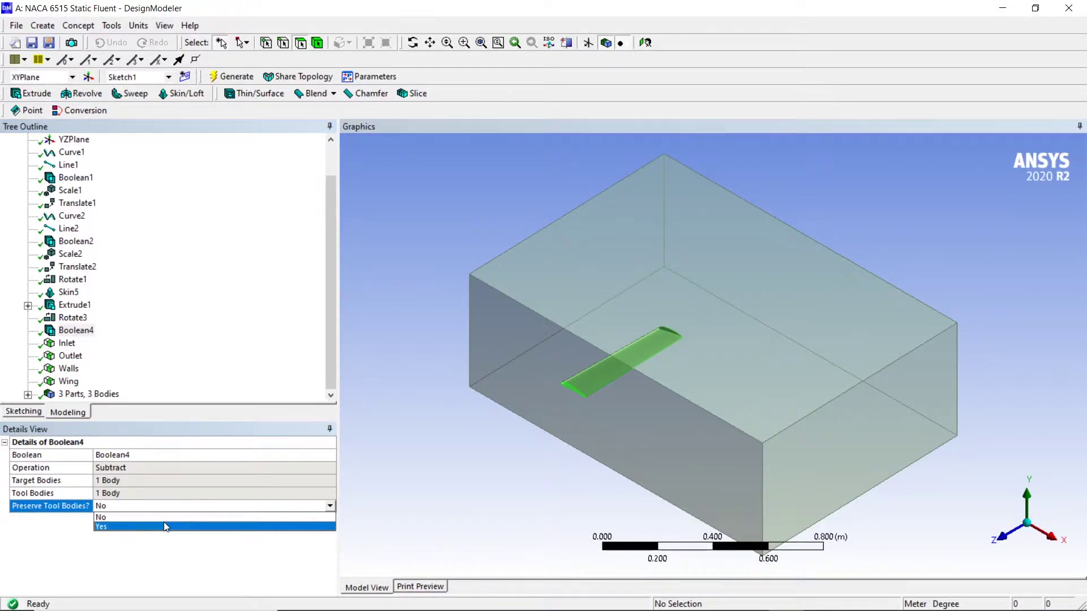
{"action": "left_click", "coordinate": [166, 527]}
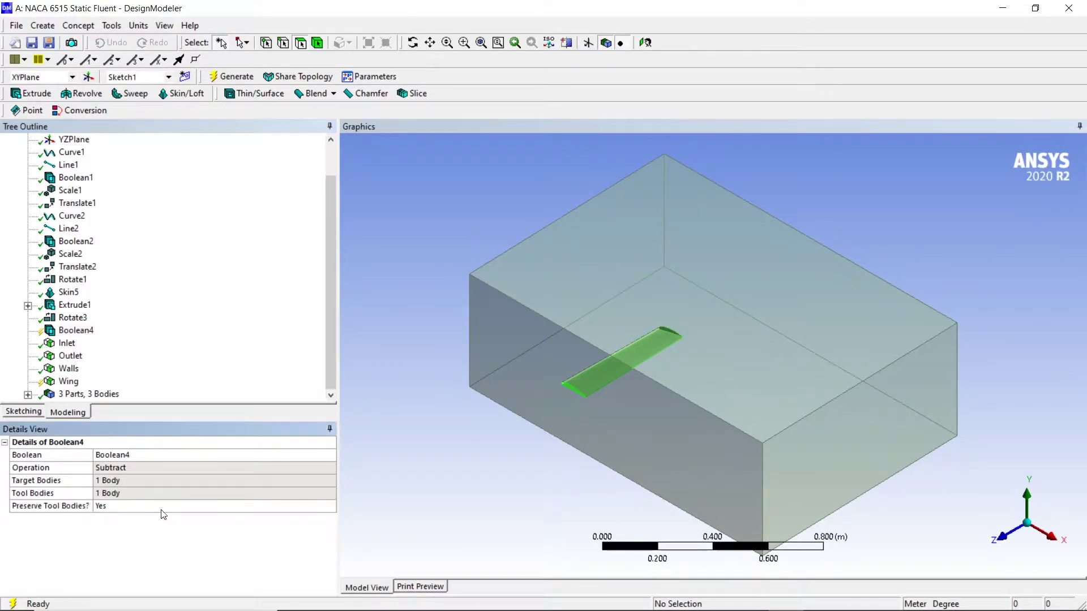
{"action": "left_click", "coordinate": [226, 77]}
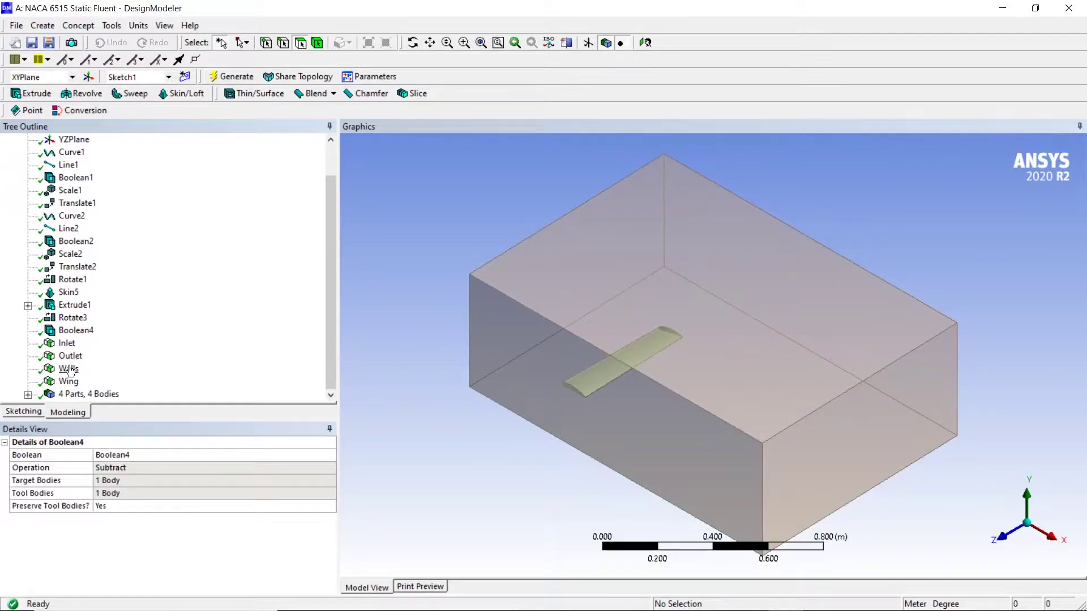
Step: Inspect the wing and enclosure solids in the bodies list, and close DesignModeler
{"action": "left_click", "coordinate": [28, 395]}
{"action": "left_click", "coordinate": [80, 384]}
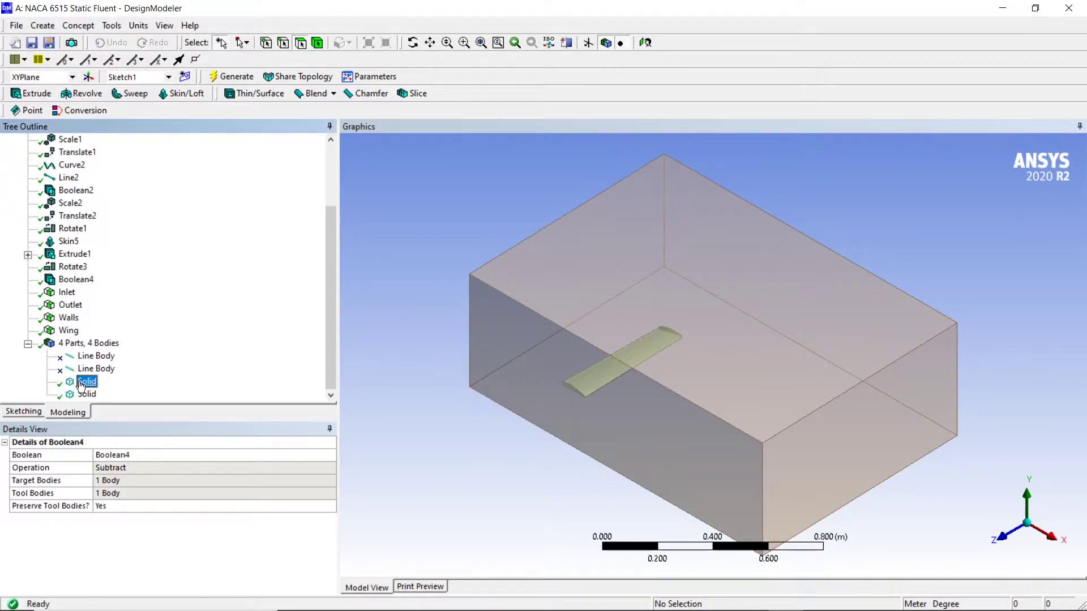
{"action": "left_click", "coordinate": [92, 395]}
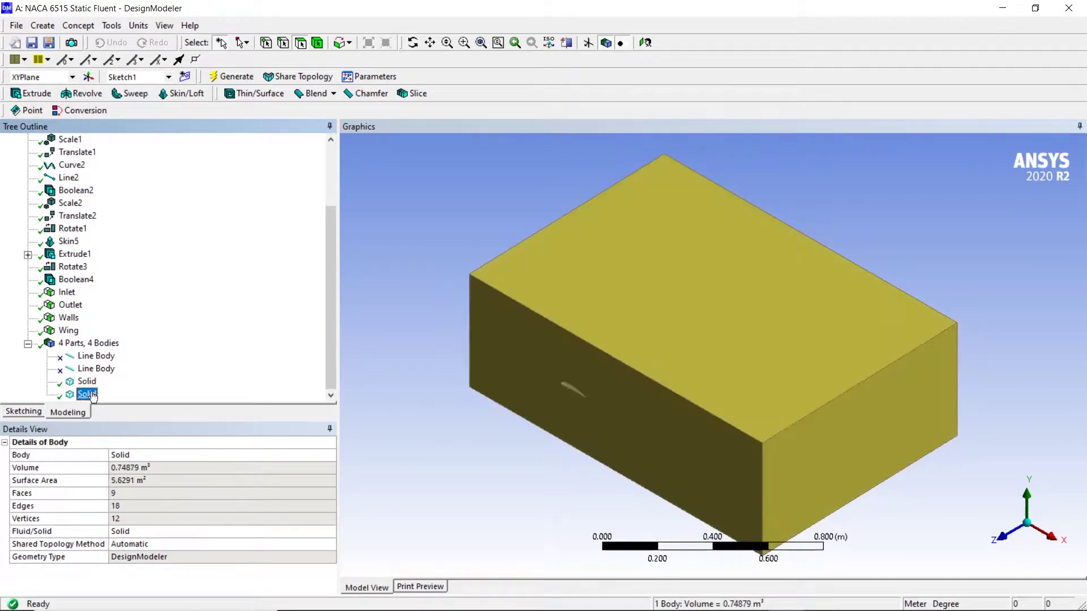
{"action": "left_click", "coordinate": [85, 381]}
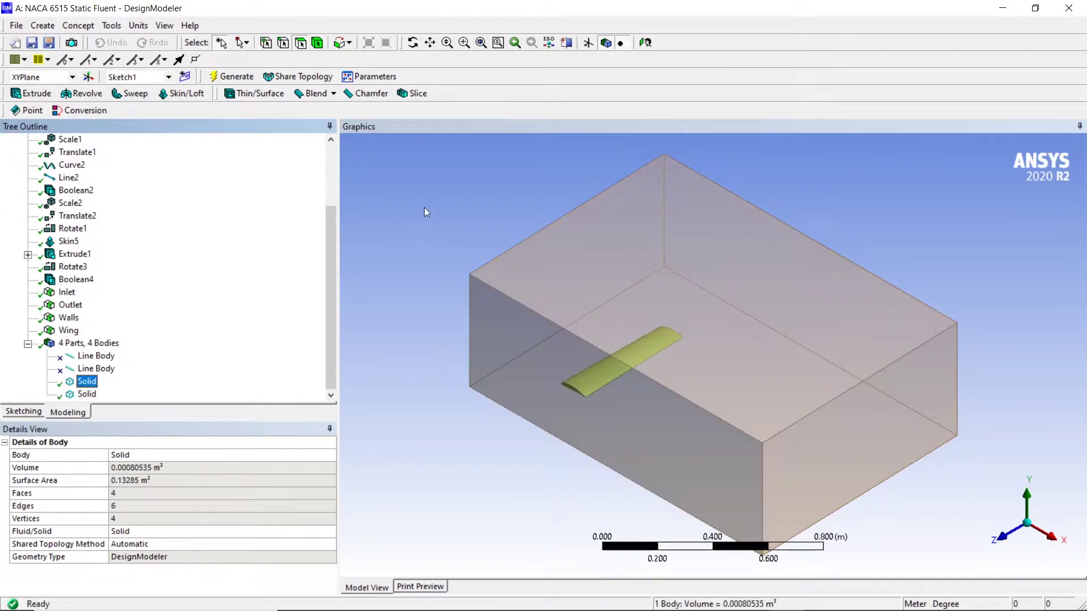
{"action": "left_click", "coordinate": [421, 209]}
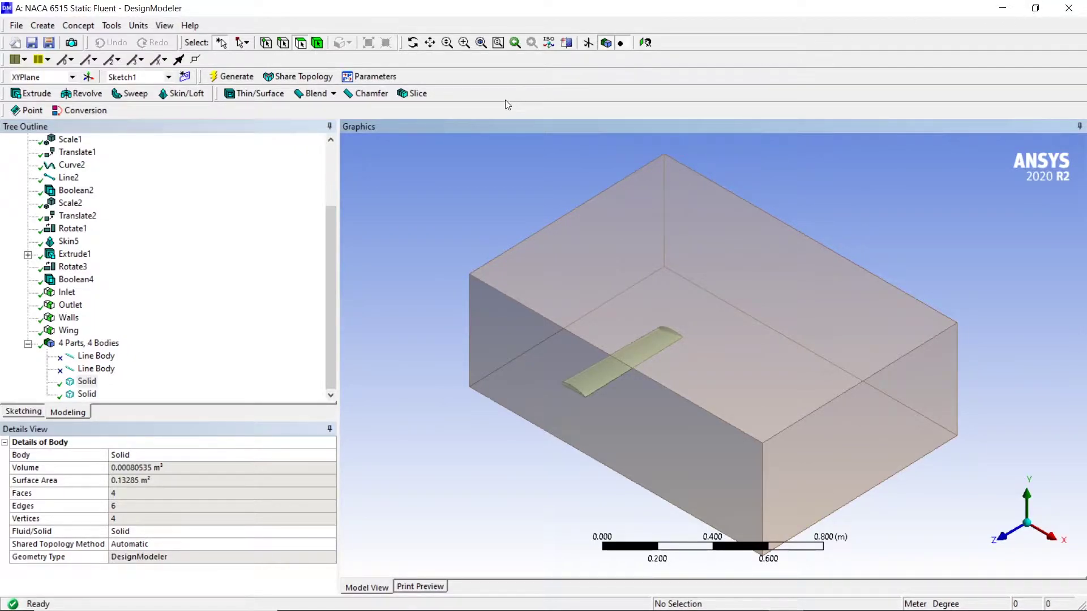
{"action": "key", "text": "alt+F4"}
Step: Open the Fluent system's mesh in the Meshing application and expand the list of its geometry bodies
{"action": "left_click", "coordinate": [241, 154]}
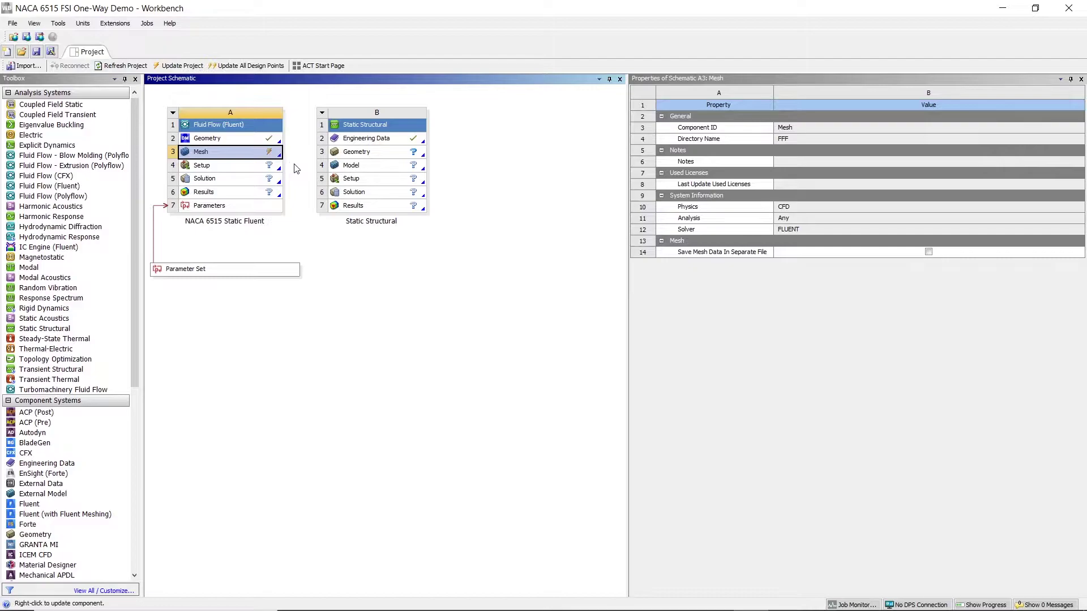
{"action": "double_click", "coordinate": [238, 153]}
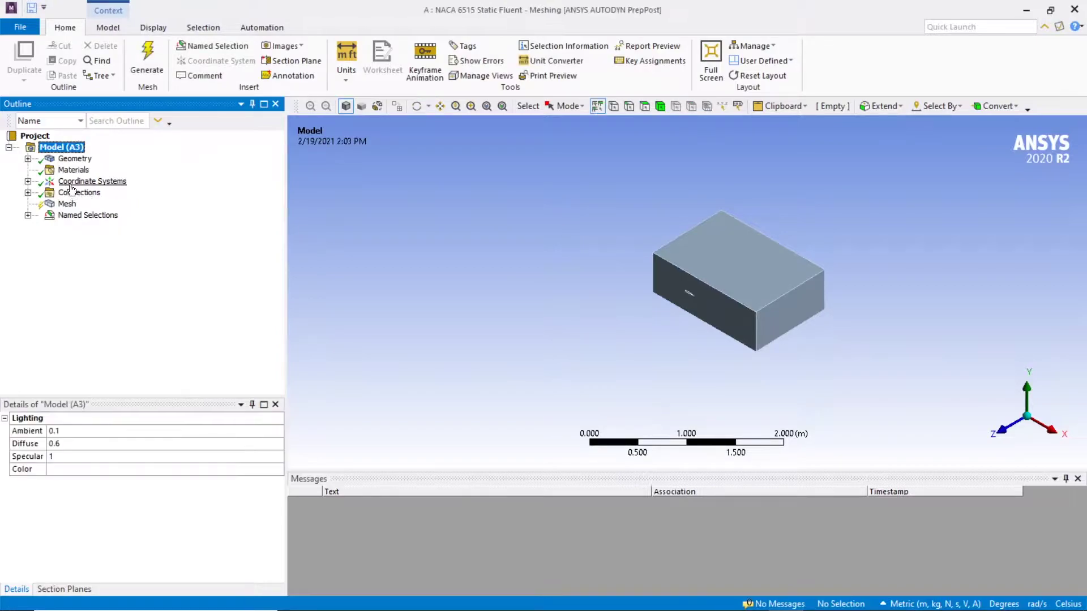
{"action": "scroll", "coordinate": [689, 292], "scroll_direction": "up", "scroll_amount": 5}
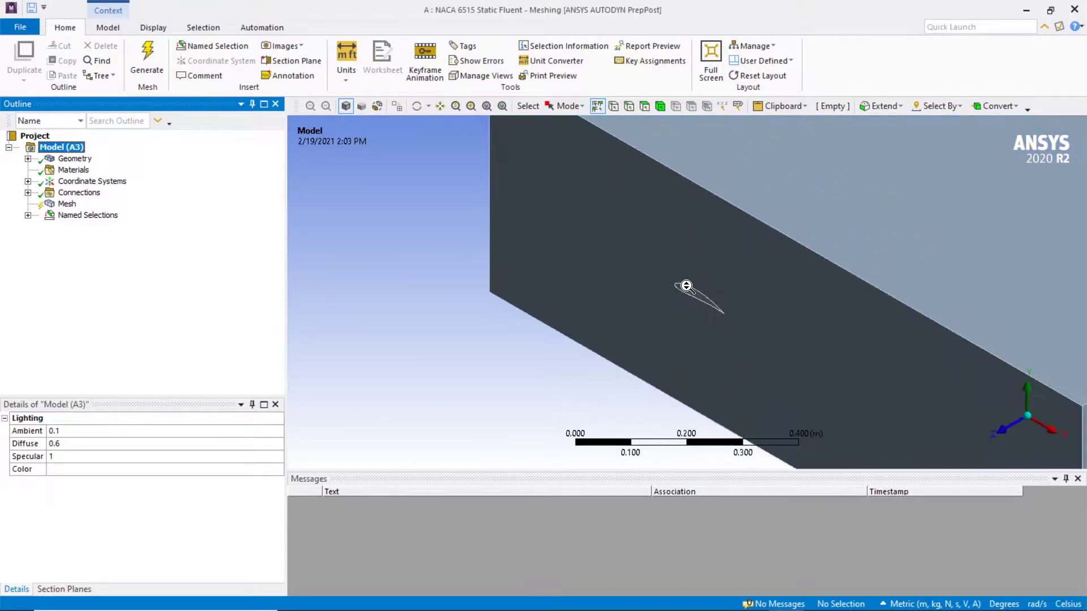
{"action": "left_click", "coordinate": [27, 159]}
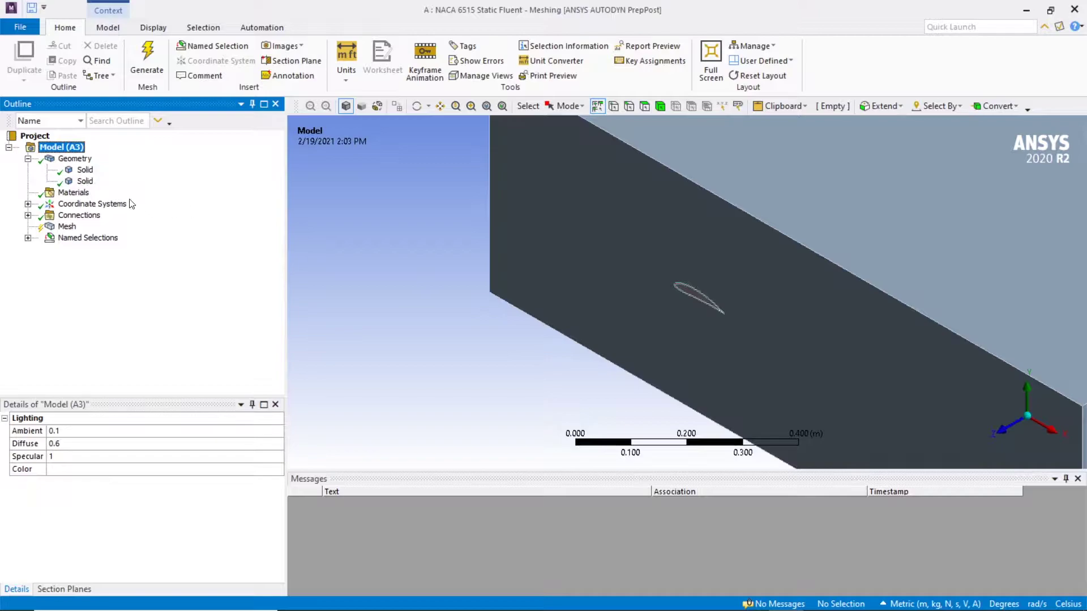
Step: Identify the wing and enclosure solids, and suppress the wing body so only the enclosure remains in the fluid analysis
{"action": "left_click", "coordinate": [82, 171]}
{"action": "left_click", "coordinate": [80, 181]}
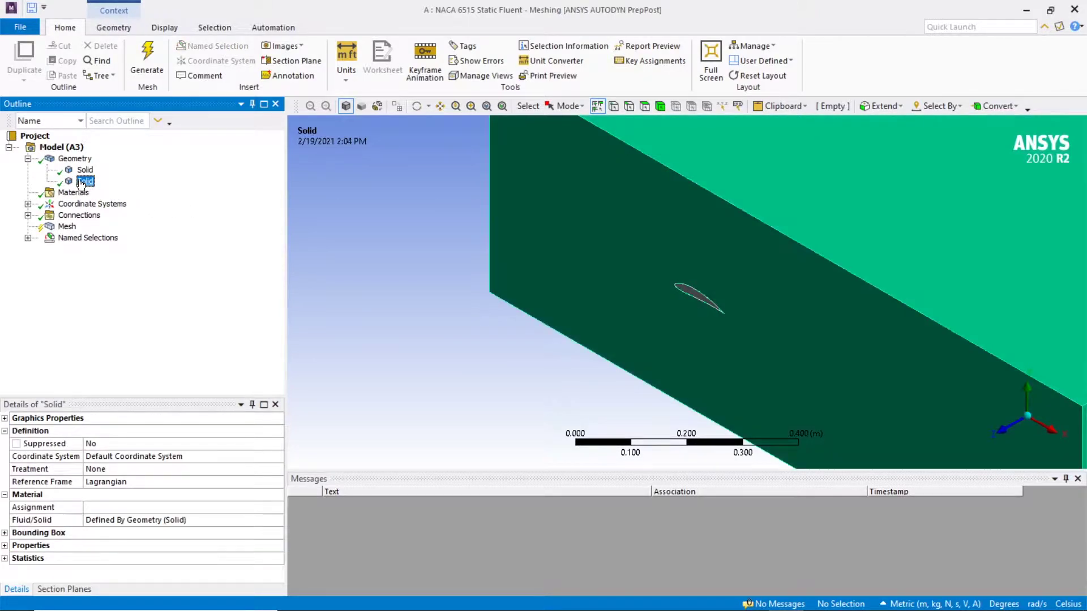
{"action": "mouse_move", "coordinate": [536, 316]}
{"action": "middle_mouse_down"}
{"action": "mouse_move", "coordinate": [636, 315]}
{"action": "mouse_move", "coordinate": [551, 313]}
{"action": "mouse_move", "coordinate": [521, 325]}
{"action": "middle_mouse_up"}
{"action": "right_click", "coordinate": [74, 168]}
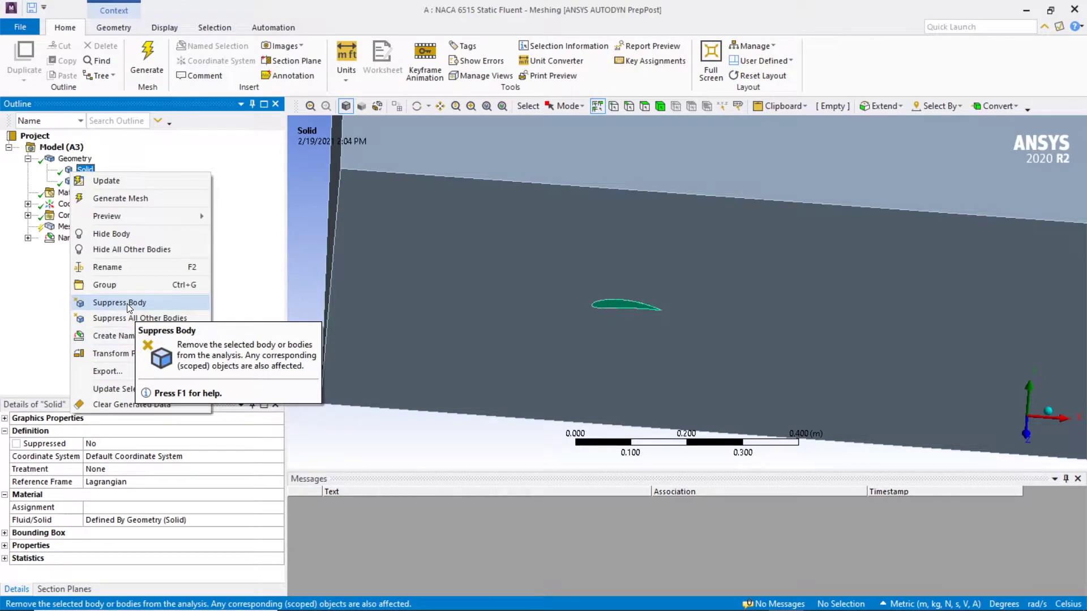
{"action": "left_click", "coordinate": [126, 303]}
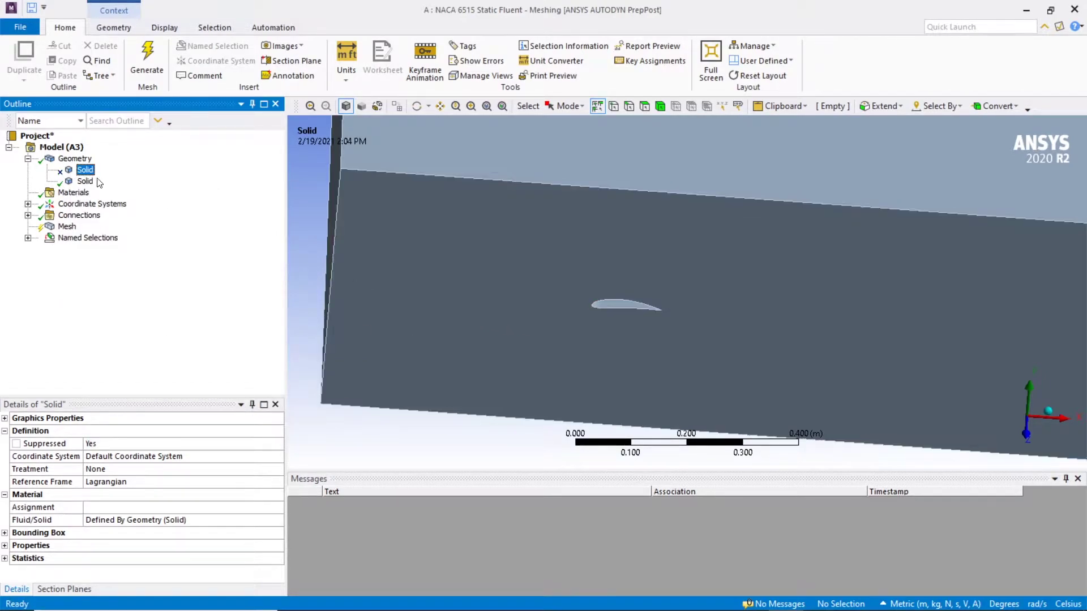
Step: Expand the mesh's sizing settings and set the global element size to 0.05 m
{"action": "right_click", "coordinate": [55, 229]}
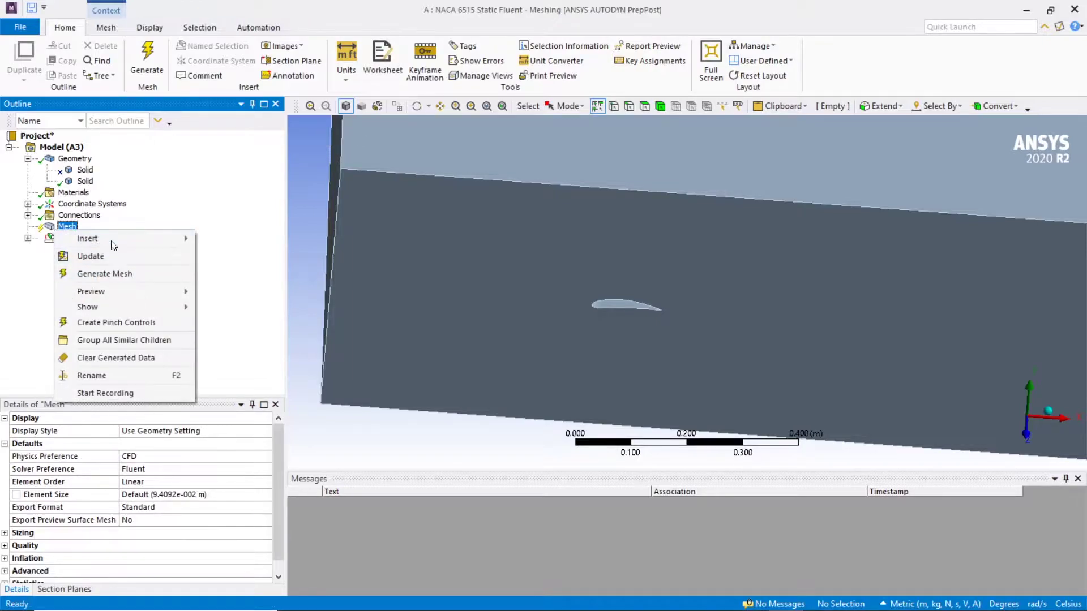
{"action": "mouse_move", "coordinate": [87, 238]}
{"action": "left_click", "coordinate": [65, 218]}
{"action": "left_click", "coordinate": [66, 227]}
{"action": "scroll", "coordinate": [150, 487], "scroll_direction": "down", "scroll_amount": 1}
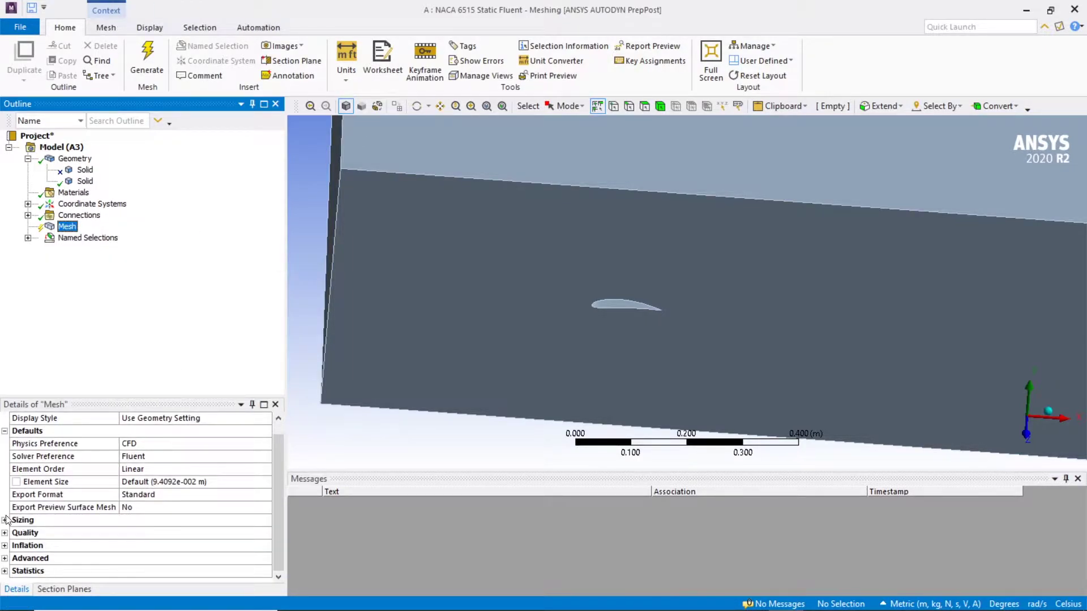
{"action": "left_click", "coordinate": [5, 520]}
{"action": "left_click", "coordinate": [170, 482]}
{"action": "type", "text": ".0"}
{"action": "type", "text": "5"}
{"action": "key", "text": "Return"}
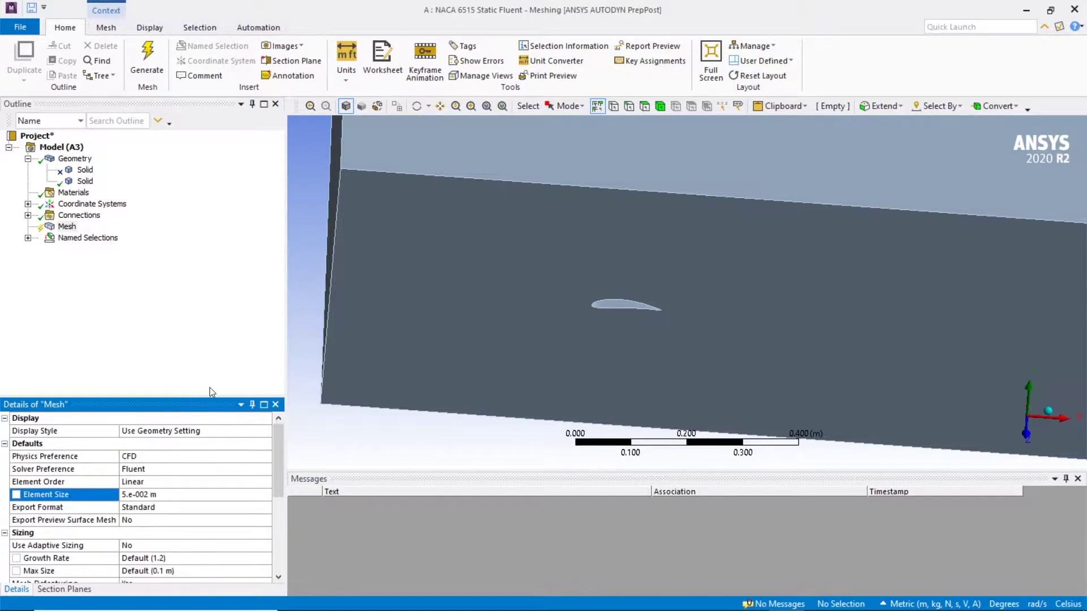
Step: Set the mesh's maximum size to 0.05 m in the global sizing settings
{"action": "scroll", "coordinate": [215, 532], "scroll_direction": "down", "scroll_amount": 2}
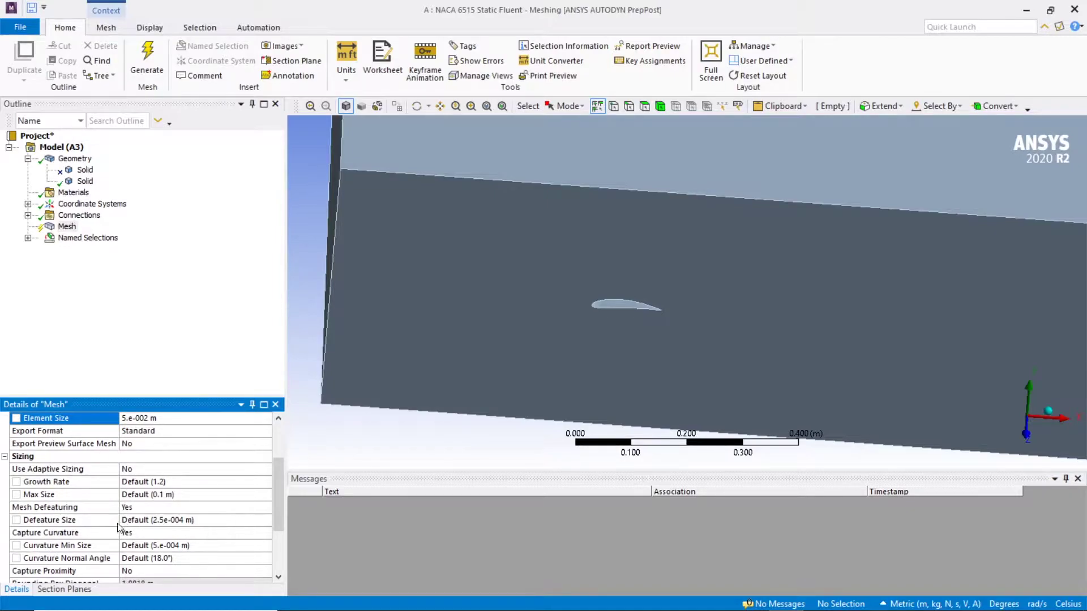
{"action": "left_click", "coordinate": [151, 495]}
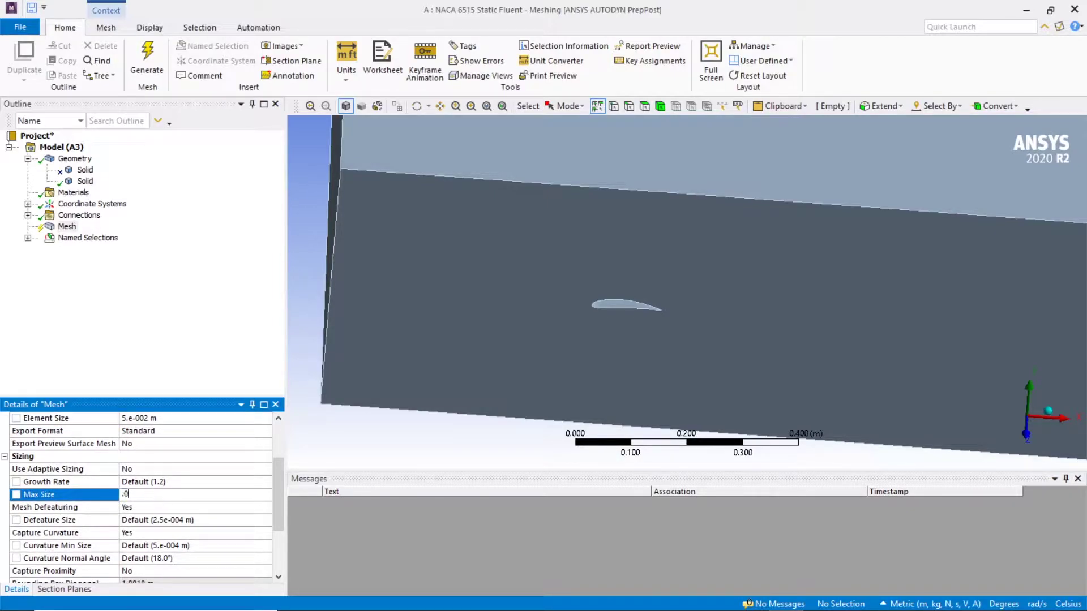
{"action": "type", "text": ".05"}
{"action": "key", "text": "Return"}
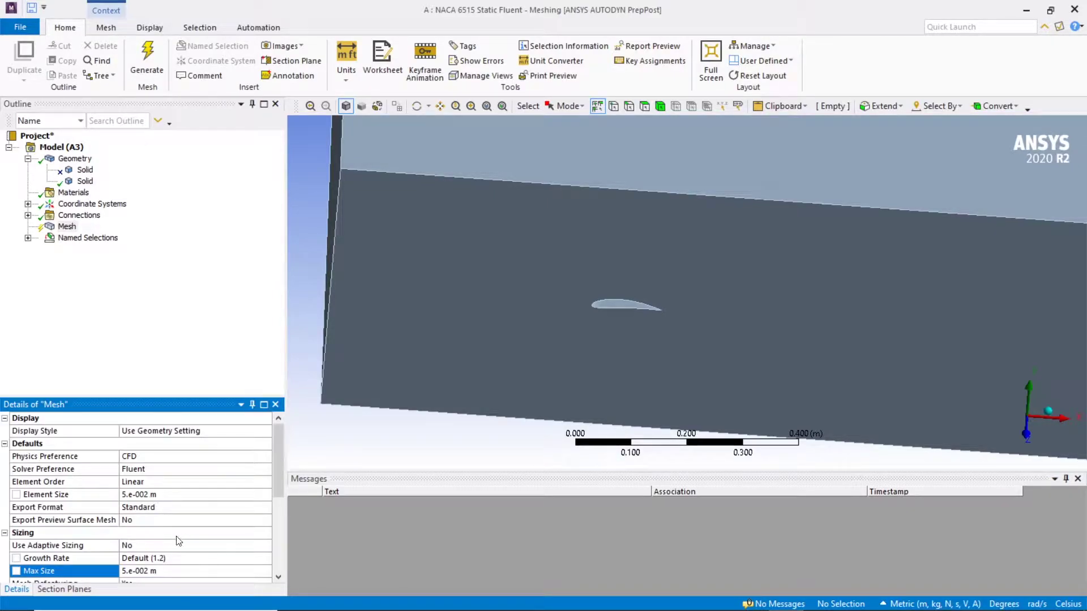
{"action": "scroll", "coordinate": [161, 527], "scroll_direction": "down", "scroll_amount": 4}
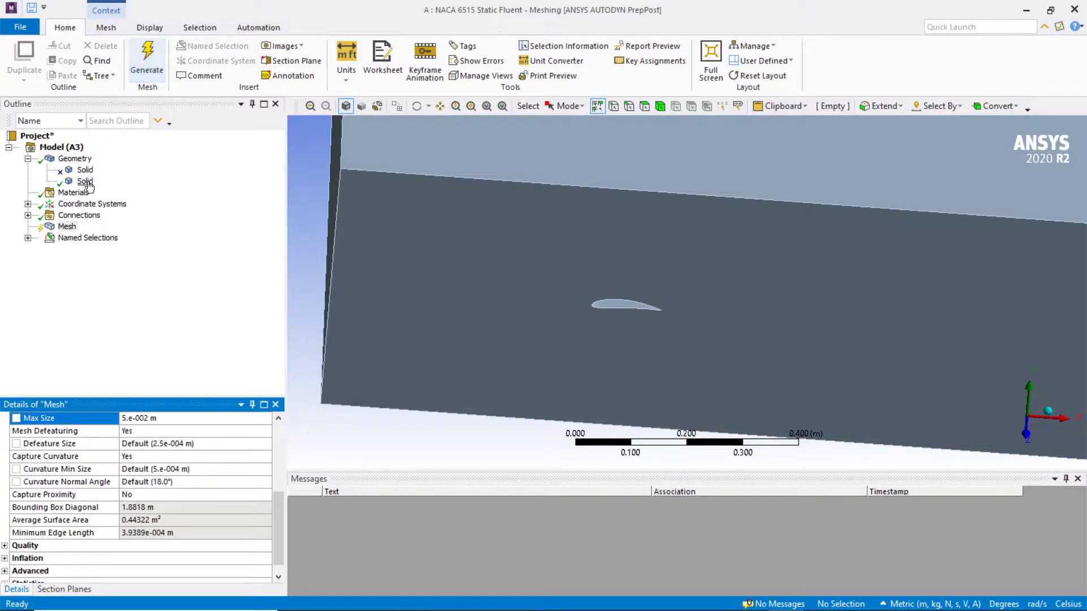
Step: Insert a mesh sizing control and scope it to the Wing named selection
{"action": "right_click", "coordinate": [64, 226]}
{"action": "mouse_move", "coordinate": [93, 232]}
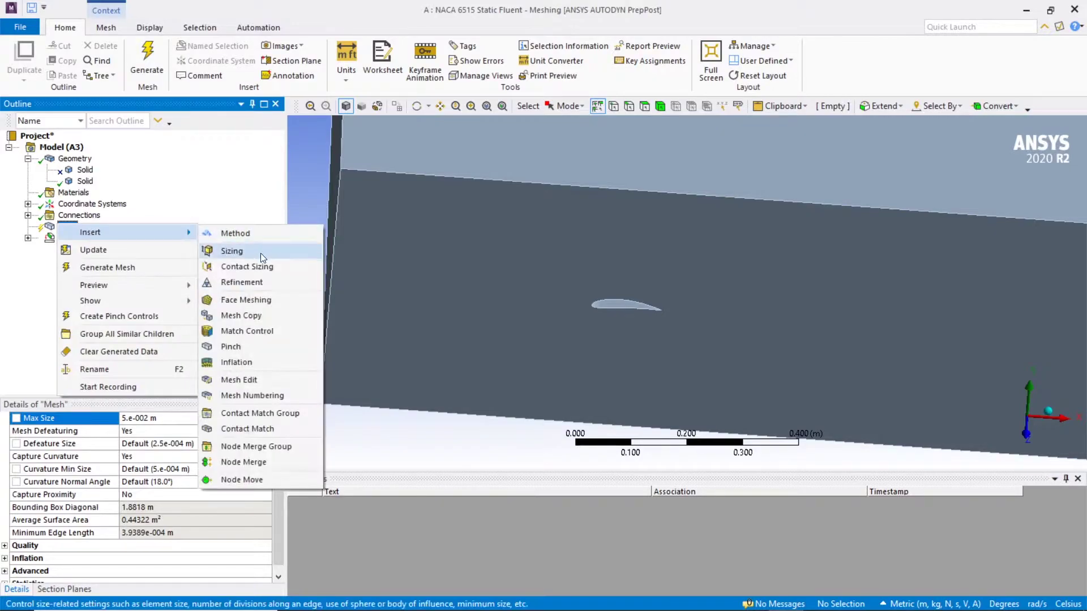
{"action": "left_click", "coordinate": [229, 252]}
{"action": "scroll", "coordinate": [516, 290], "scroll_direction": "up", "scroll_amount": 3}
{"action": "middle_click_drag", "start_coordinate": [599, 292], "coordinate": [362, 342]}
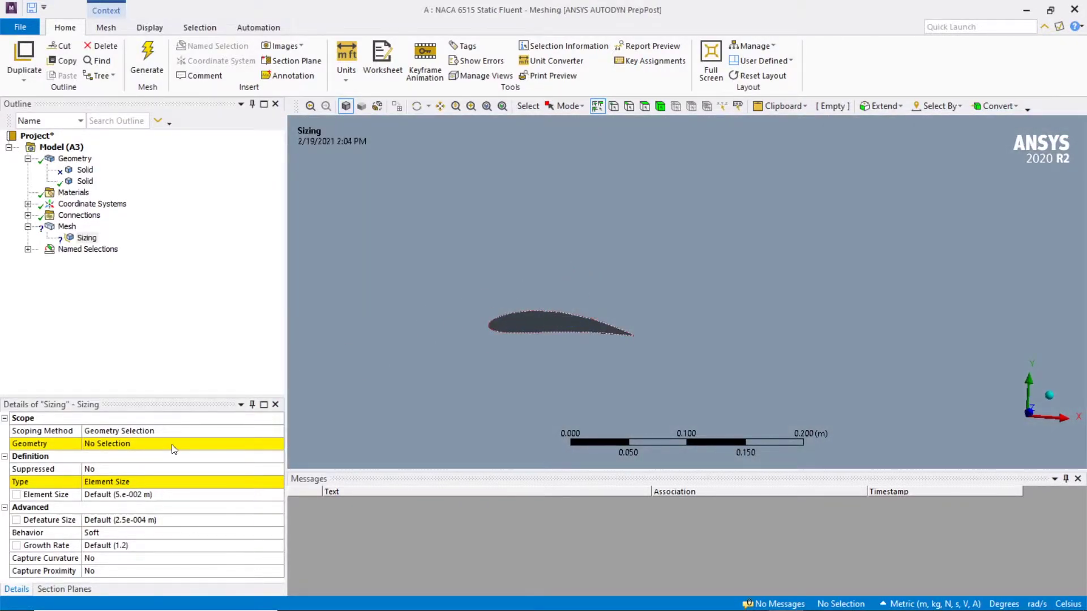
{"action": "left_click", "coordinate": [155, 433]}
{"action": "left_click", "coordinate": [278, 431]}
{"action": "left_click", "coordinate": [117, 453]}
{"action": "left_click", "coordinate": [113, 445]}
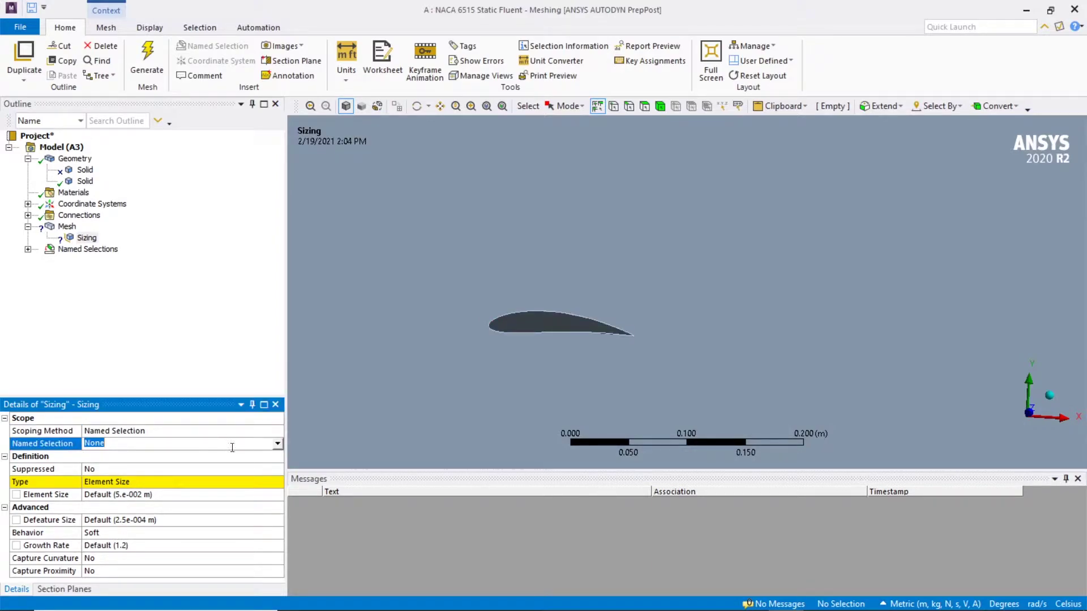
{"action": "left_click", "coordinate": [277, 444]}
{"action": "left_click", "coordinate": [118, 482]}
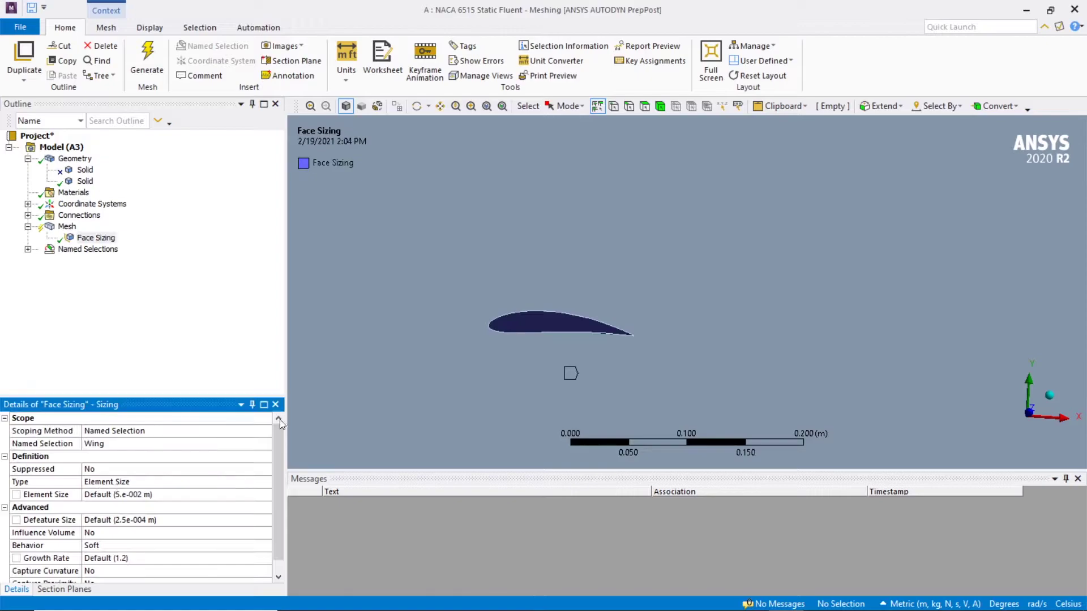
Step: Set the element size of the wing's face sizing to 0.03 m
{"action": "left_click", "coordinate": [137, 495]}
{"action": "type", "text": ".04"}
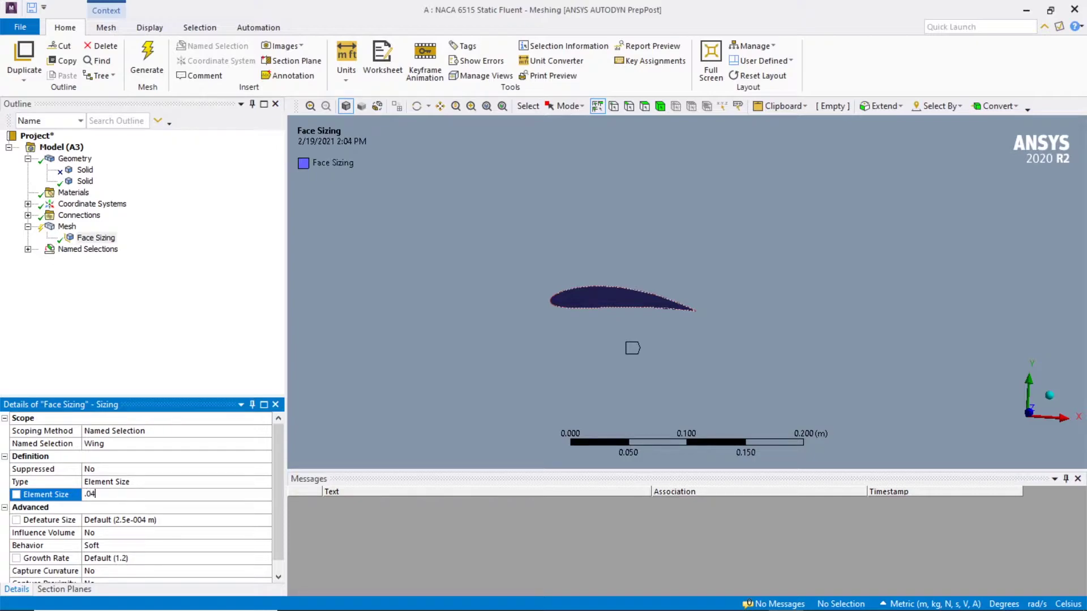
{"action": "type", "text": "03"}
{"action": "key", "text": "Return"}
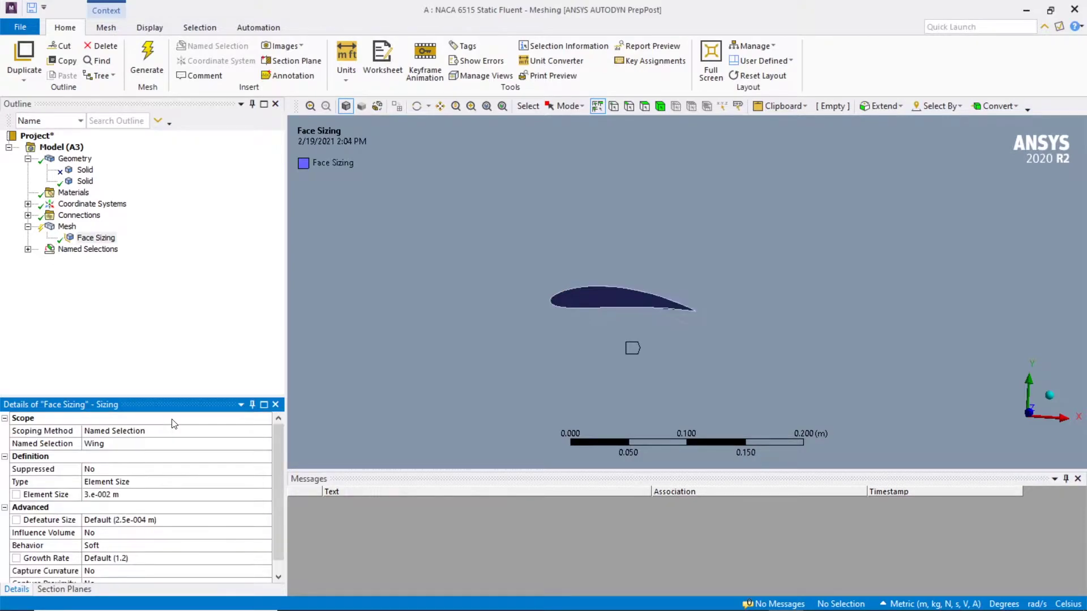
Step: Set the wing face sizing's behavior to Hard and its Capture Curvature option to Yes
{"action": "scroll", "coordinate": [119, 554], "scroll_direction": "down", "scroll_amount": 1}
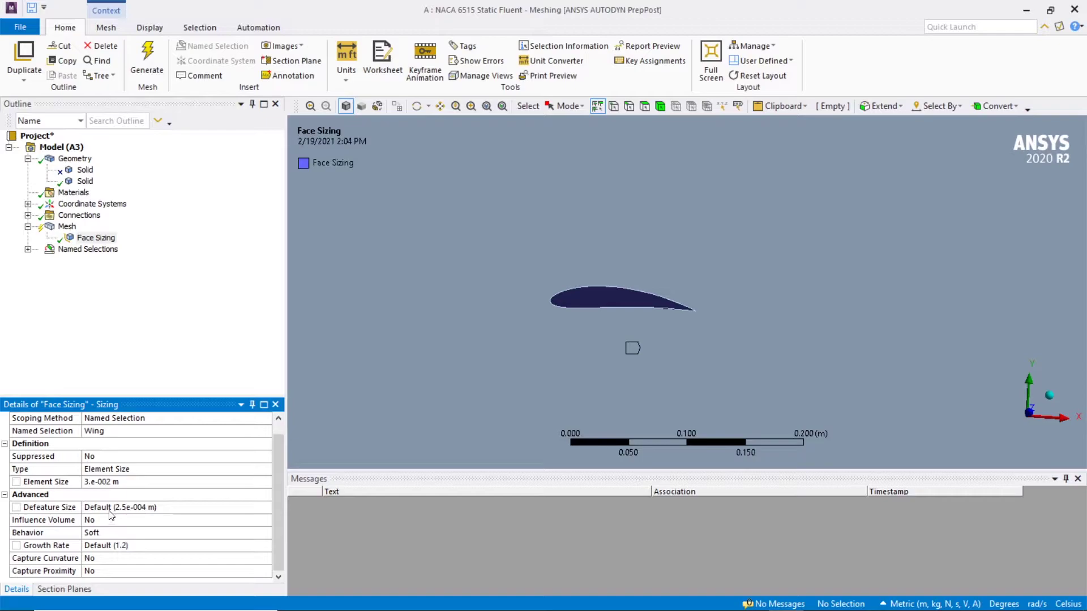
{"action": "left_click", "coordinate": [113, 530]}
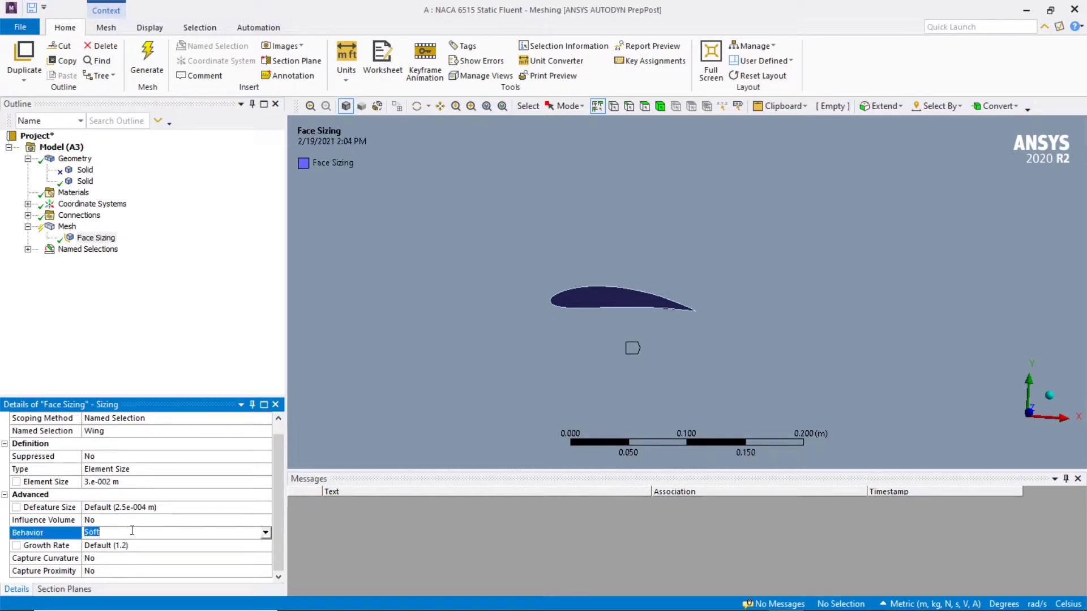
{"action": "left_click", "coordinate": [266, 535]}
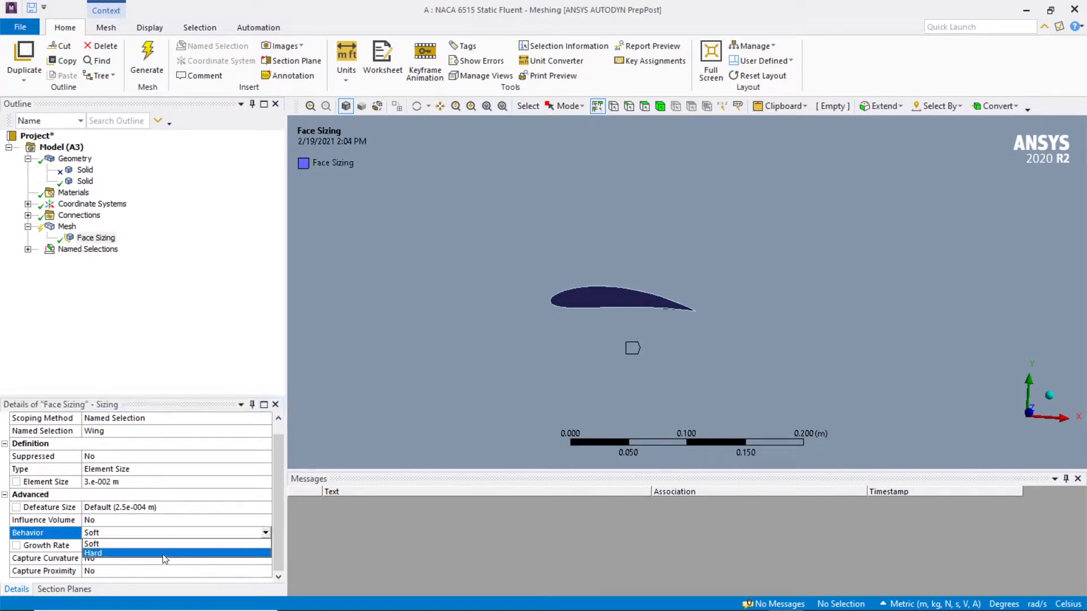
{"action": "left_click", "coordinate": [164, 559]}
{"action": "left_click", "coordinate": [112, 560]}
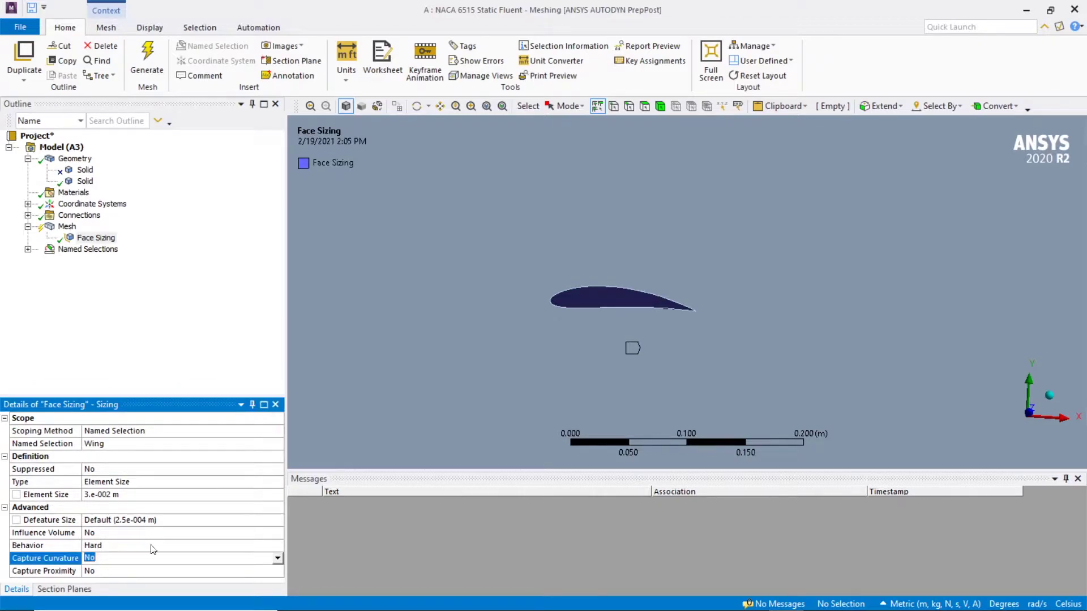
{"action": "left_click", "coordinate": [278, 558]}
{"action": "left_click", "coordinate": [108, 571]}
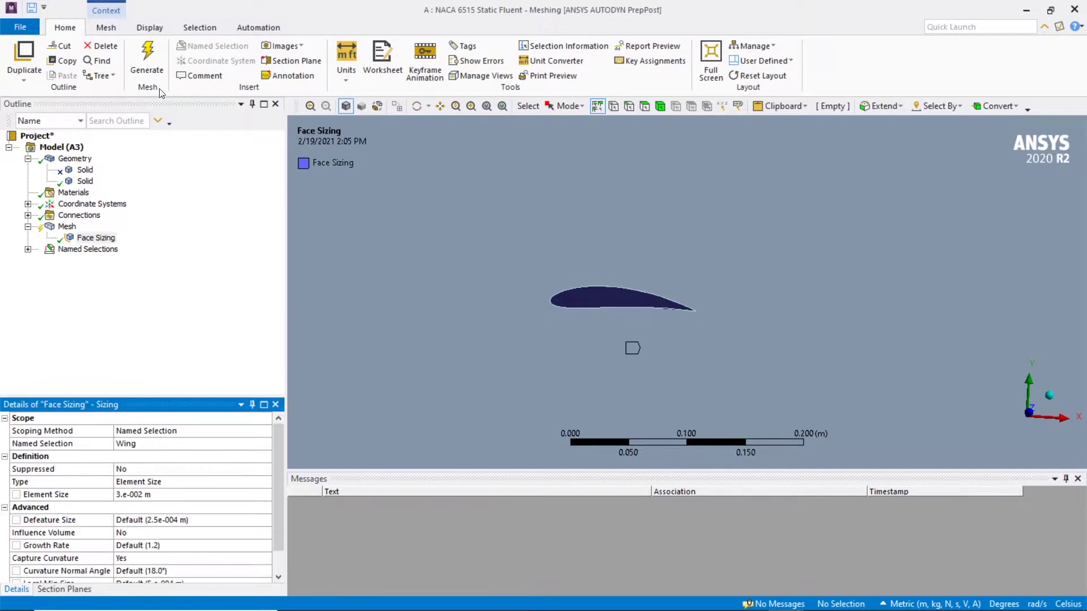
Step: Generate the mesh and examine the elements around the airfoil's leading and trailing edges
{"action": "left_click", "coordinate": [146, 67]}
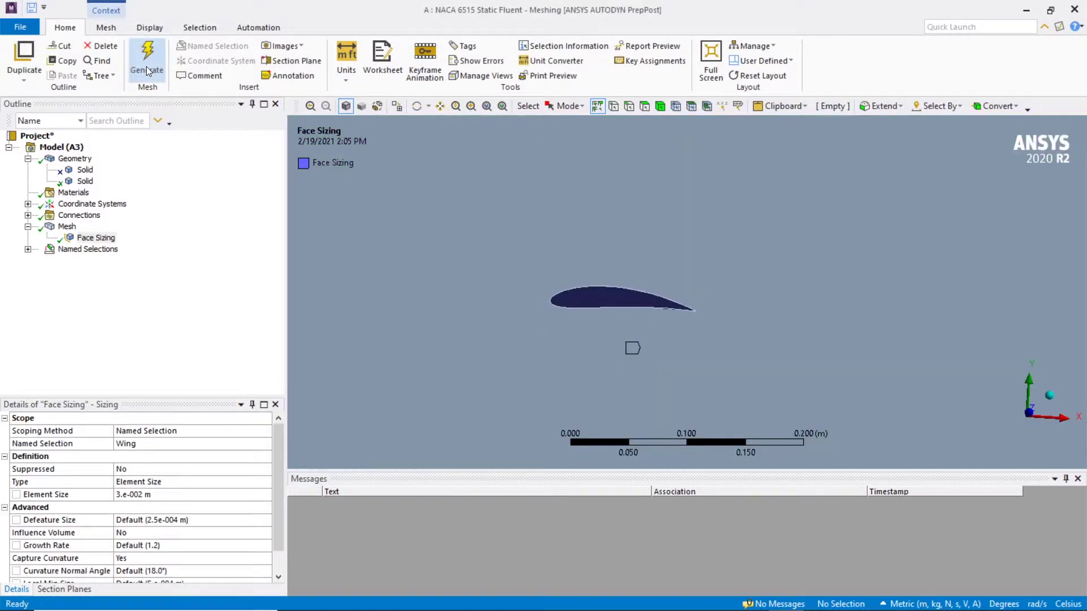
{"action": "left_click", "coordinate": [67, 226]}
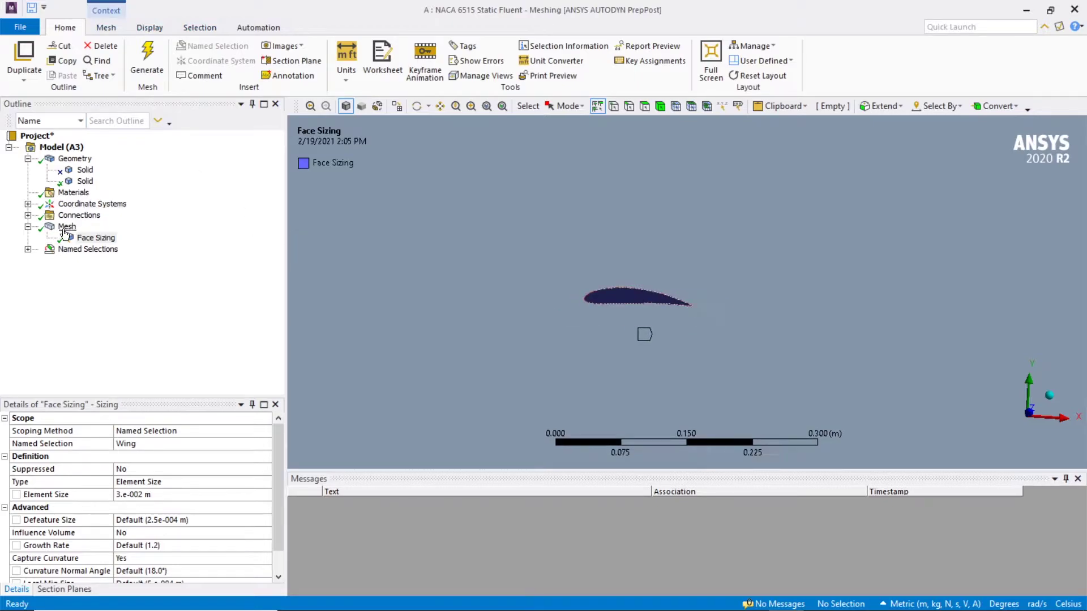
{"action": "scroll", "coordinate": [645, 276], "scroll_direction": "up", "scroll_amount": 5}
{"action": "scroll", "coordinate": [631, 270], "scroll_direction": "up", "scroll_amount": 3}
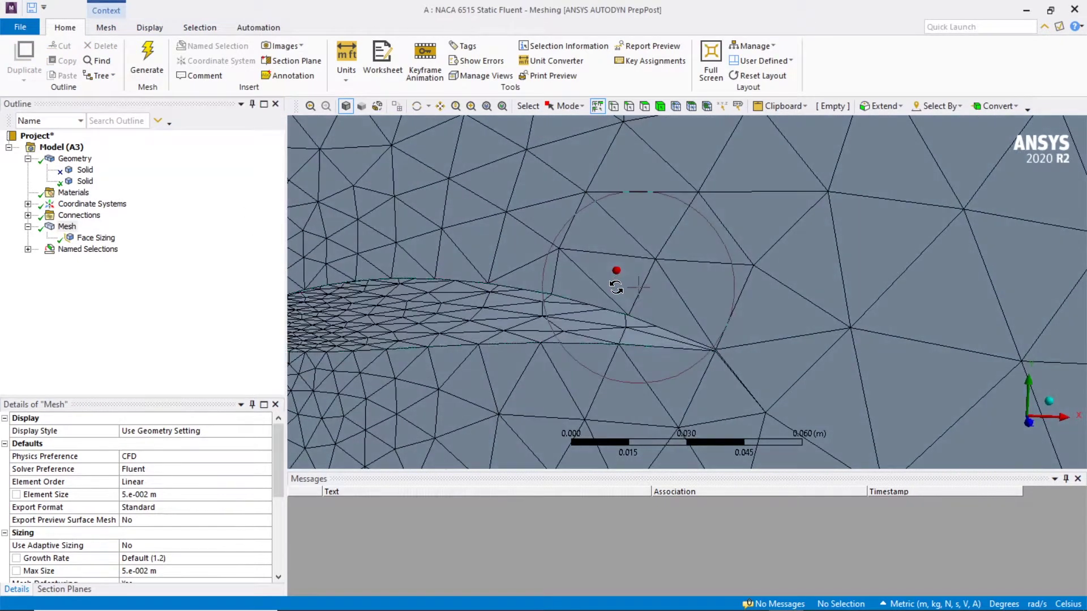
{"action": "middle_click_drag", "start_coordinate": [631, 271], "coordinate": [826, 224], "text": "ctrl"}
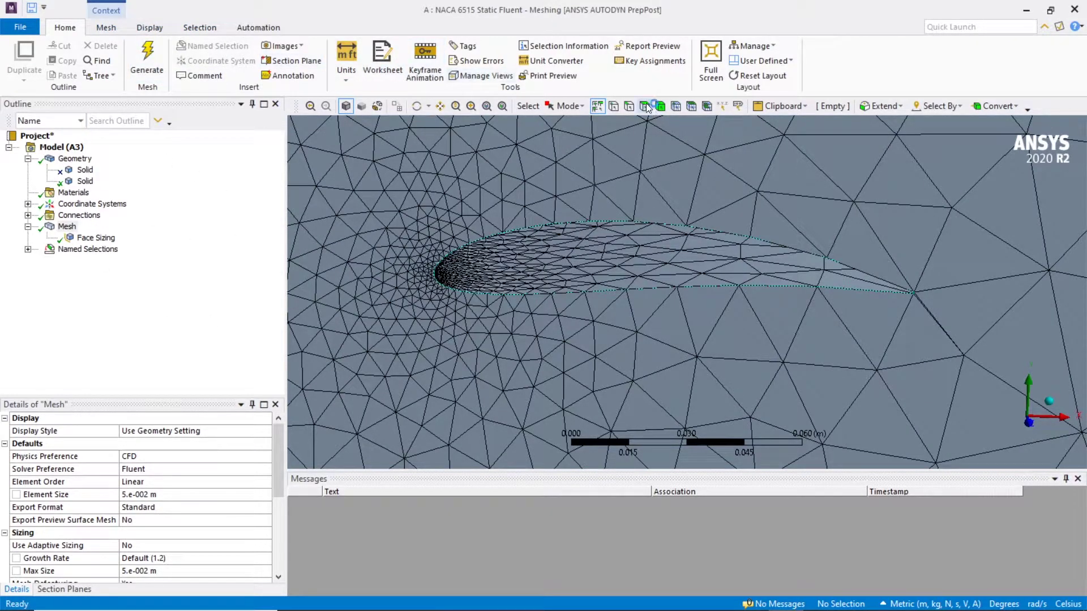
Step: Insert another mesh sizing control scoped to the two airfoil profile edges at the near and far ends of the wing
{"action": "right_click", "coordinate": [68, 228]}
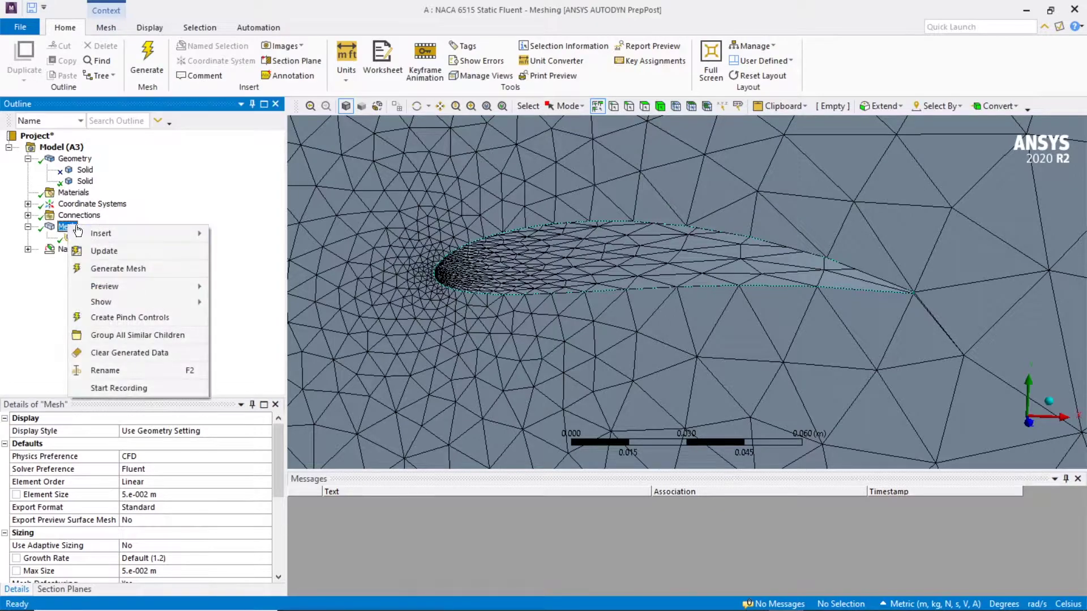
{"action": "mouse_move", "coordinate": [169, 232]}
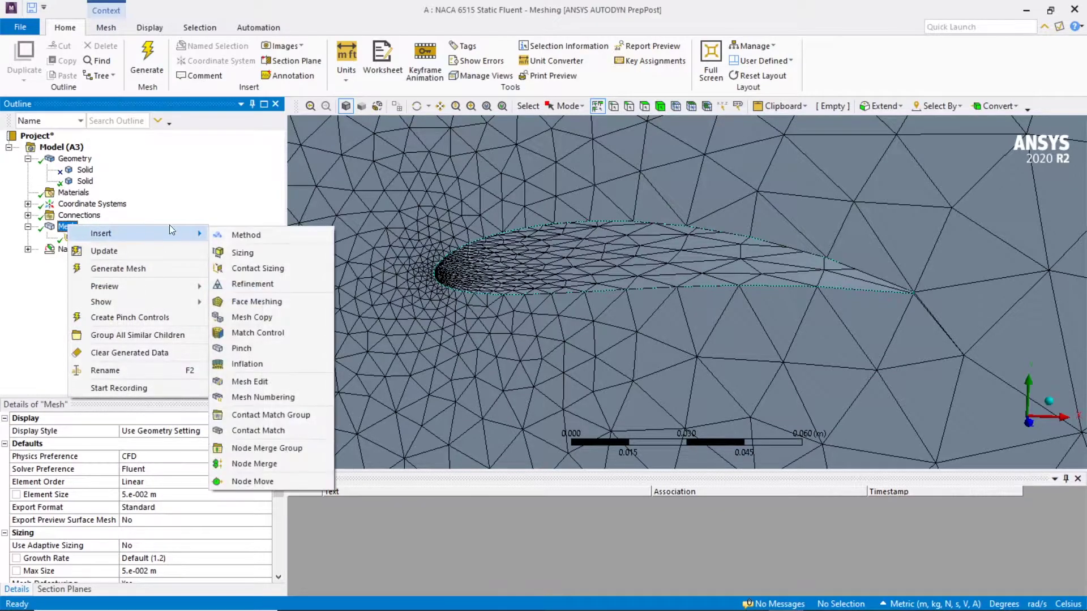
{"action": "left_click", "coordinate": [269, 252]}
{"action": "left_click", "coordinate": [627, 107]}
{"action": "left_click", "coordinate": [664, 230]}
{"action": "scroll", "coordinate": [664, 231], "scroll_direction": "up", "scroll_amount": 3}
{"action": "middle_click_drag", "start_coordinate": [664, 231], "coordinate": [395, 359]}
{"action": "left_click", "coordinate": [657, 197], "text": "ctrl"}
{"action": "scroll", "coordinate": [657, 197], "scroll_direction": "down", "scroll_amount": 3}
{"action": "left_click", "coordinate": [112, 445]}
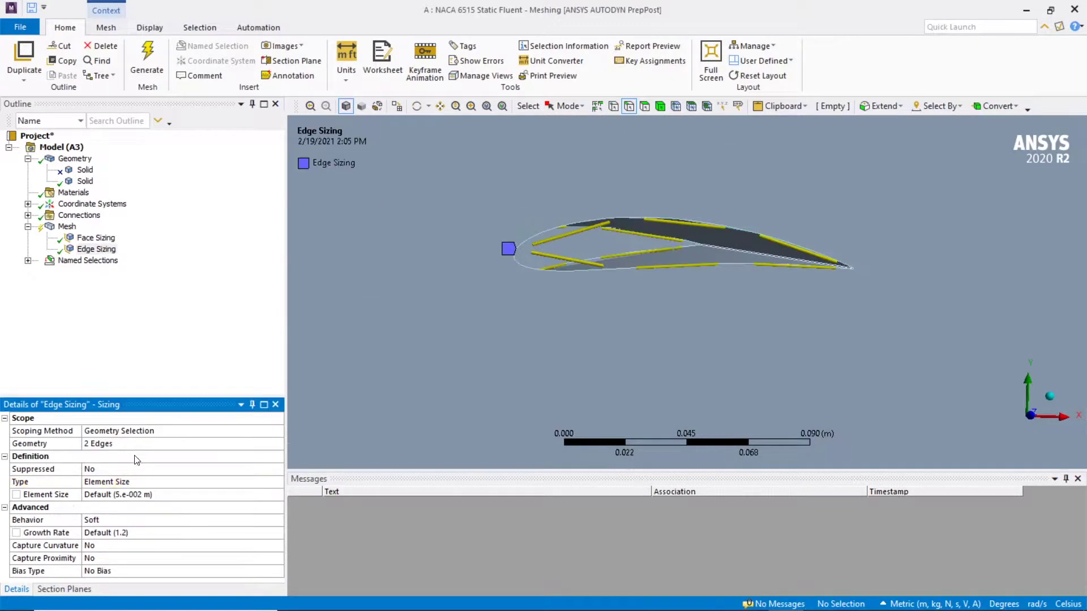
Step: Define the edge sizing by Number of Divisions and set it to 150
{"action": "left_click", "coordinate": [129, 482]}
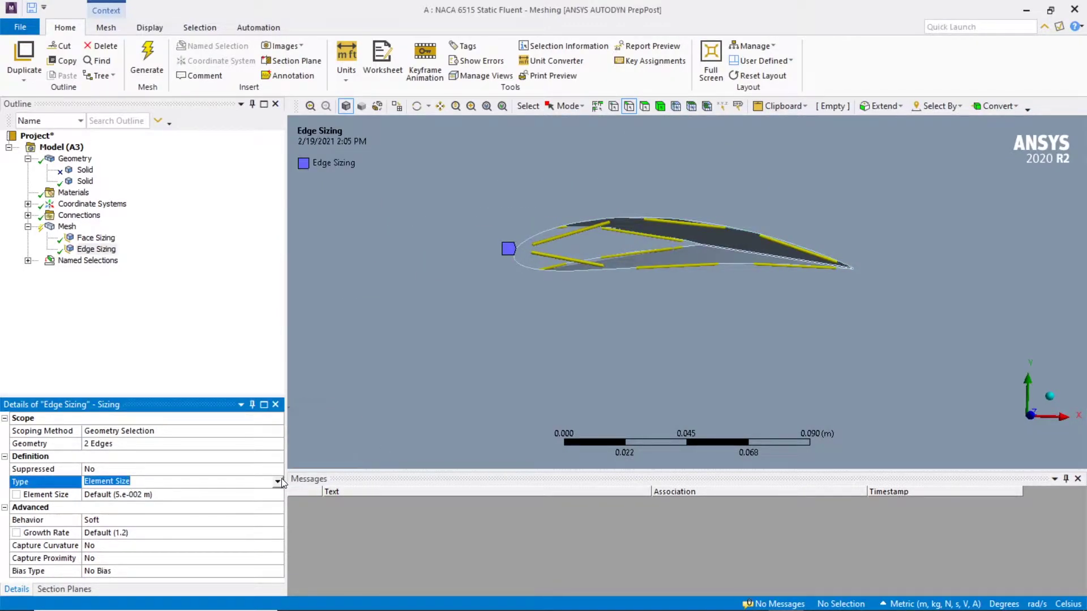
{"action": "left_click", "coordinate": [277, 482]}
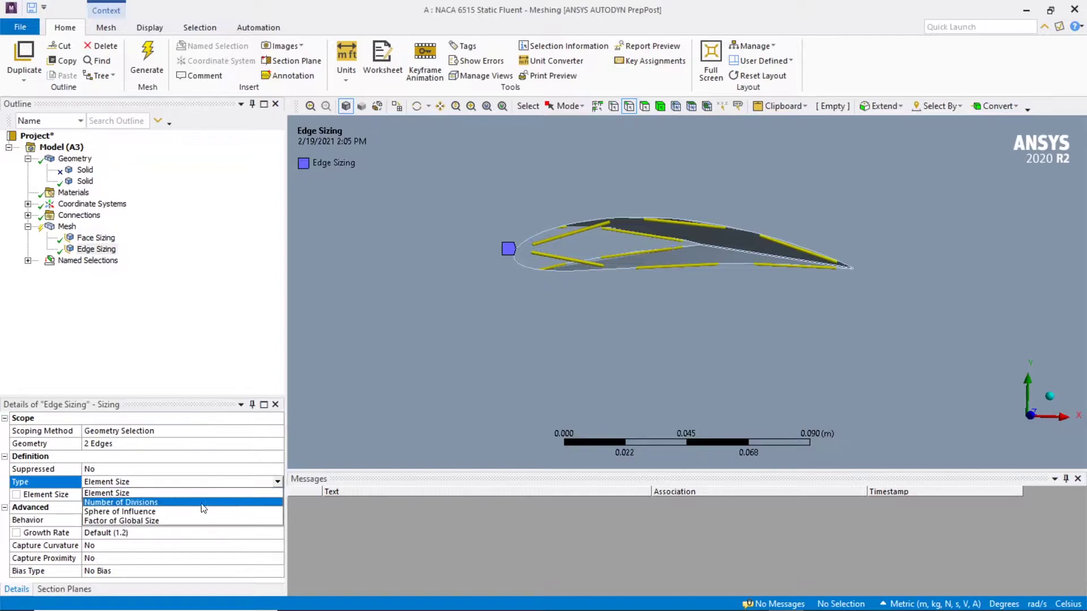
{"action": "left_click", "coordinate": [160, 502]}
{"action": "left_click", "coordinate": [136, 496]}
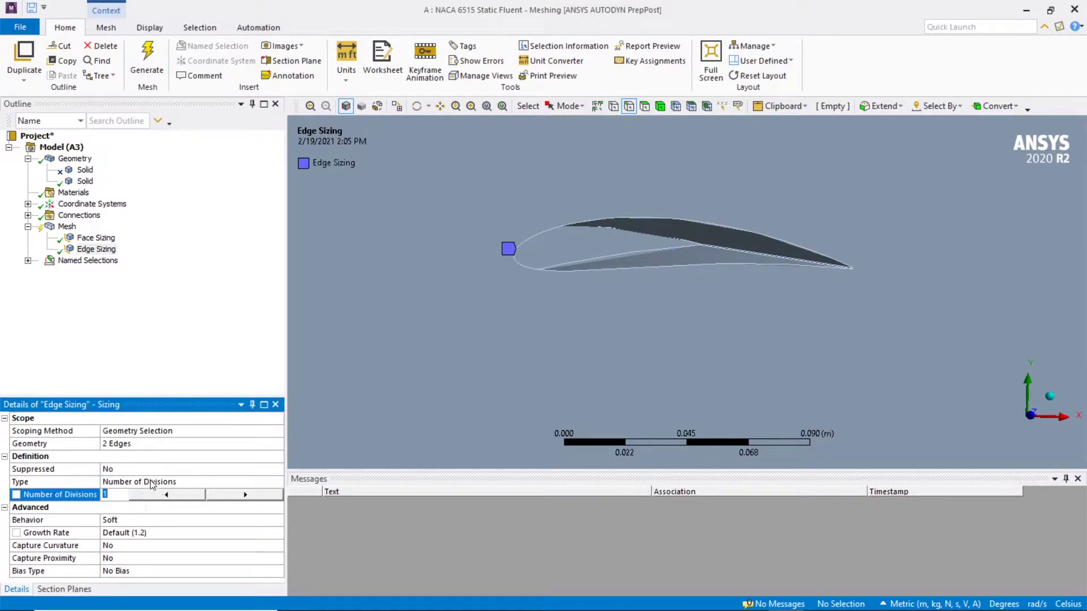
{"action": "type", "text": "50"}
{"action": "key", "text": "Return"}
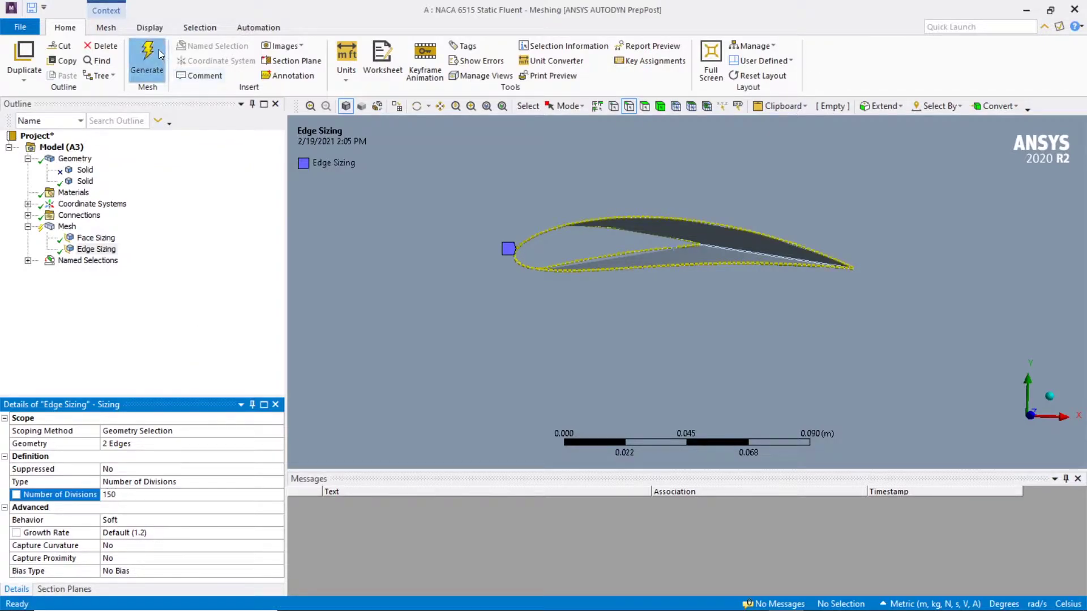
Step: Regenerate the mesh with the edge sizing and examine the element refinement around the airfoil
{"action": "left_click", "coordinate": [149, 62]}
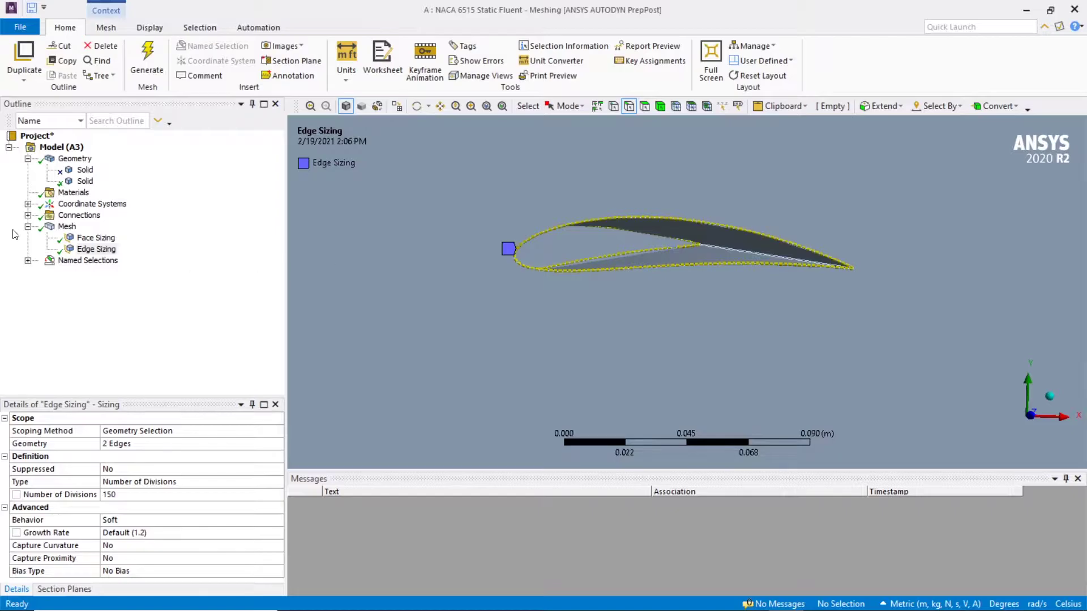
{"action": "left_click", "coordinate": [65, 227]}
{"action": "middle_click_drag", "start_coordinate": [674, 294], "coordinate": [661, 292]}
{"action": "scroll", "coordinate": [657, 295], "scroll_direction": "down", "scroll_amount": 3}
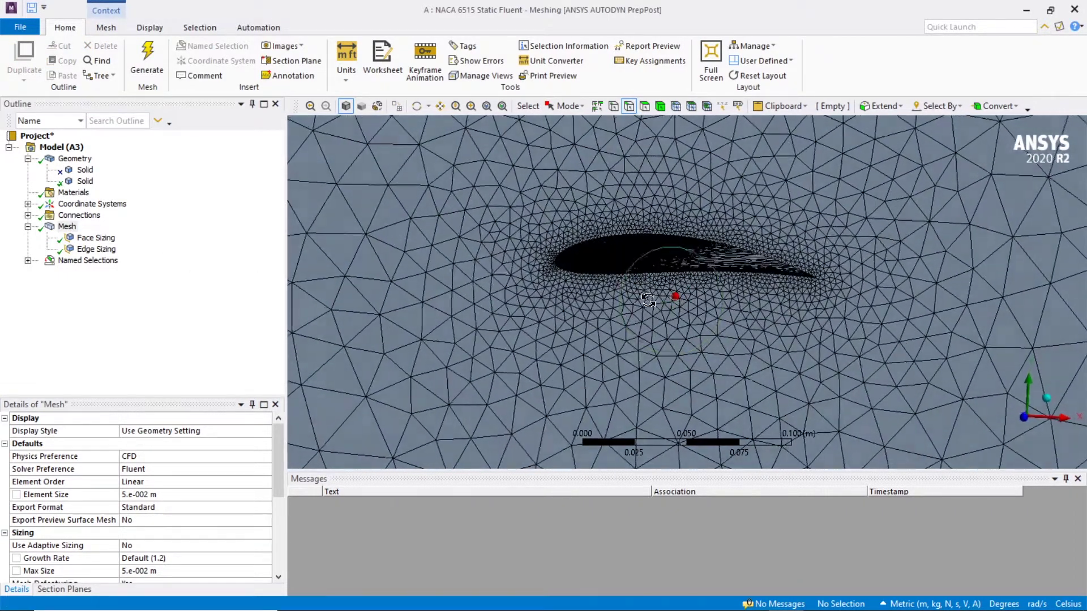
{"action": "scroll", "coordinate": [651, 295], "scroll_direction": "down", "scroll_amount": 3}
{"action": "scroll", "coordinate": [695, 290], "scroll_direction": "up", "scroll_amount": 3}
{"action": "scroll", "coordinate": [694, 290], "scroll_direction": "down", "scroll_amount": 2}
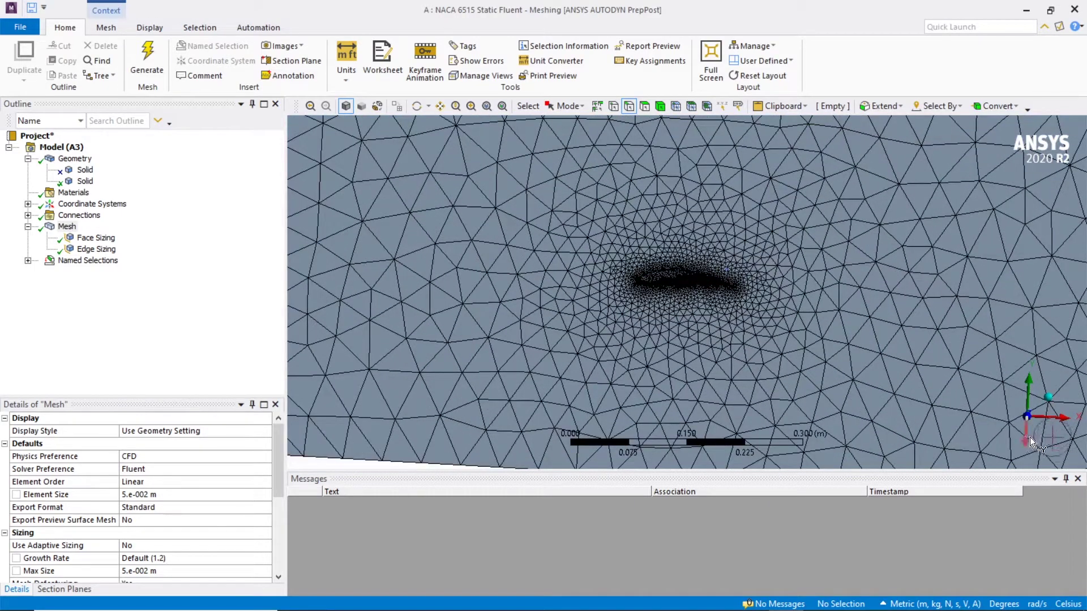
Step: Examine the faces assigned to the Inlet, Outlet, Walls and Wing named selections
{"action": "left_click", "coordinate": [1028, 422]}
{"action": "scroll", "coordinate": [770, 299], "scroll_direction": "up", "scroll_amount": 5}
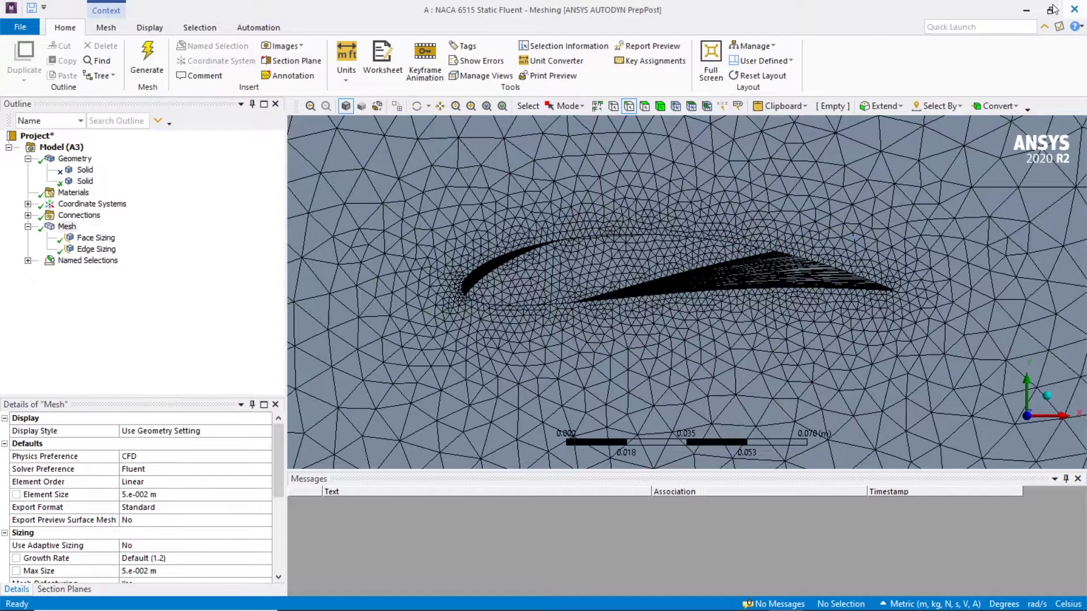
{"action": "left_click", "coordinate": [28, 261]}
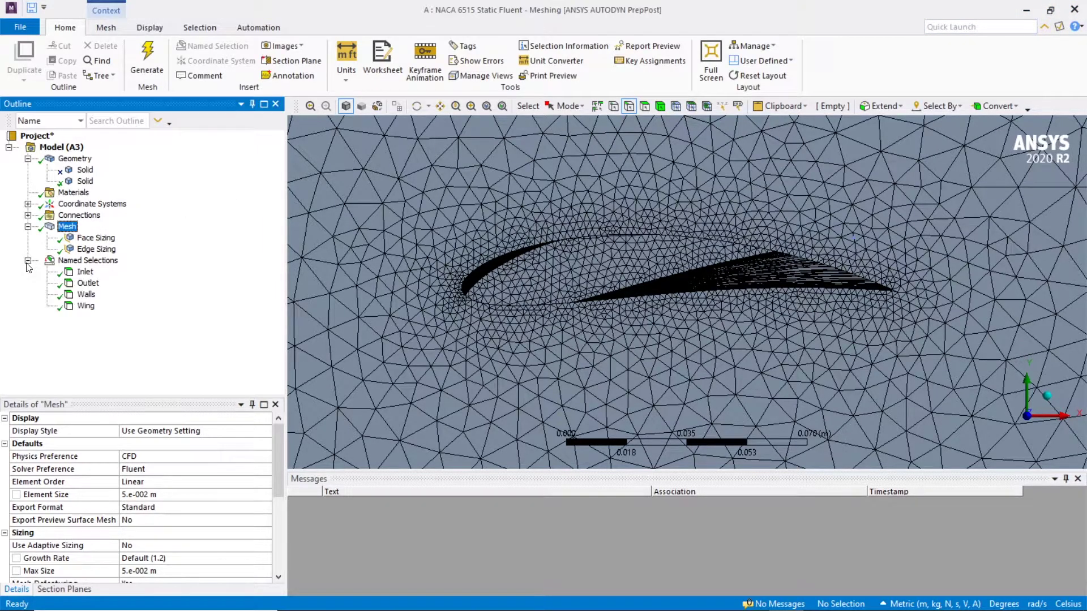
{"action": "left_click", "coordinate": [85, 272]}
{"action": "left_click", "coordinate": [87, 283]}
{"action": "left_click", "coordinate": [87, 294]}
{"action": "left_click", "coordinate": [87, 306]}
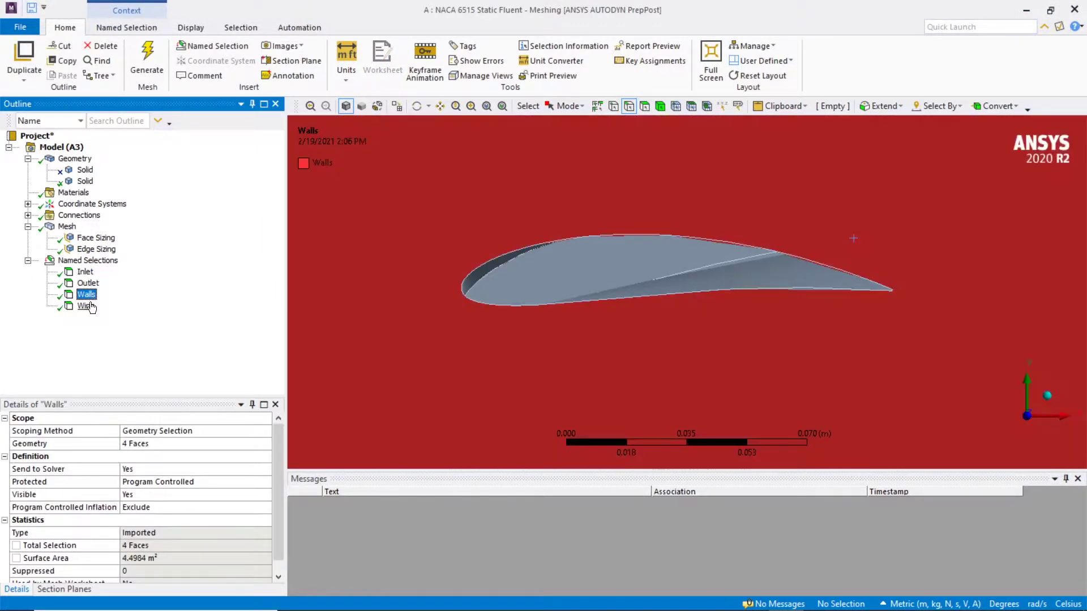
{"action": "left_click", "coordinate": [85, 260]}
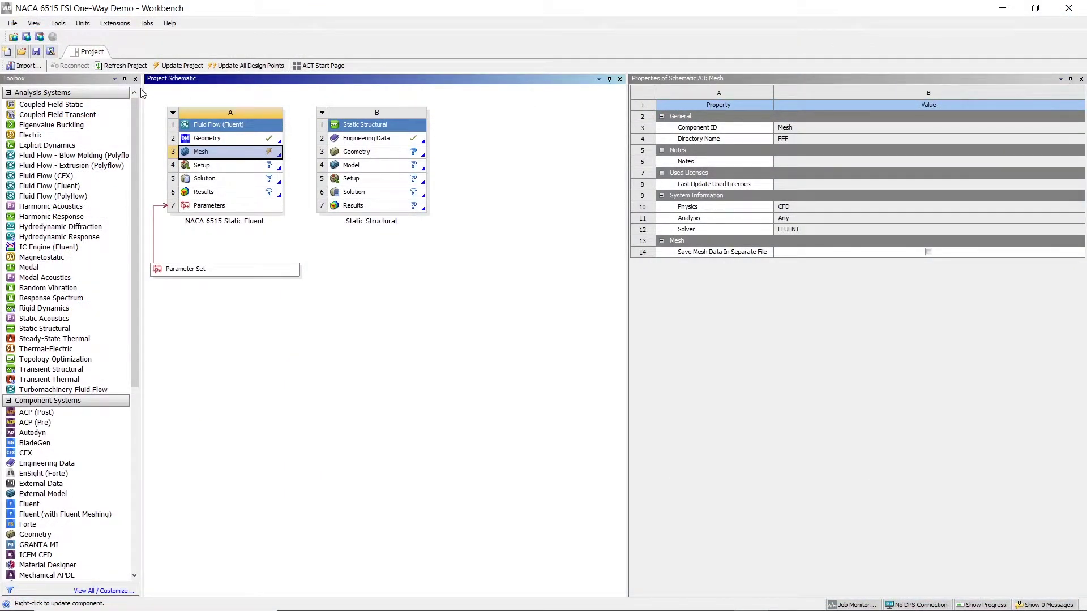
Step: Switch to Workbench, update the mesh of the fluid flow system, and launch its Fluent setup with Double Precision
{"action": "right_click", "coordinate": [245, 153]}
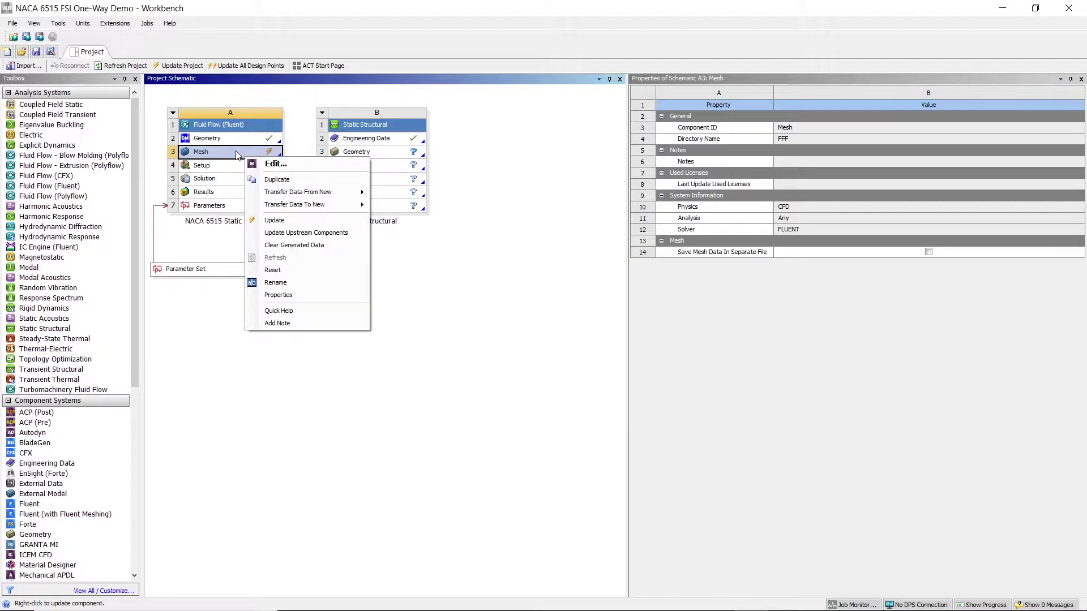
{"action": "left_click", "coordinate": [278, 217]}
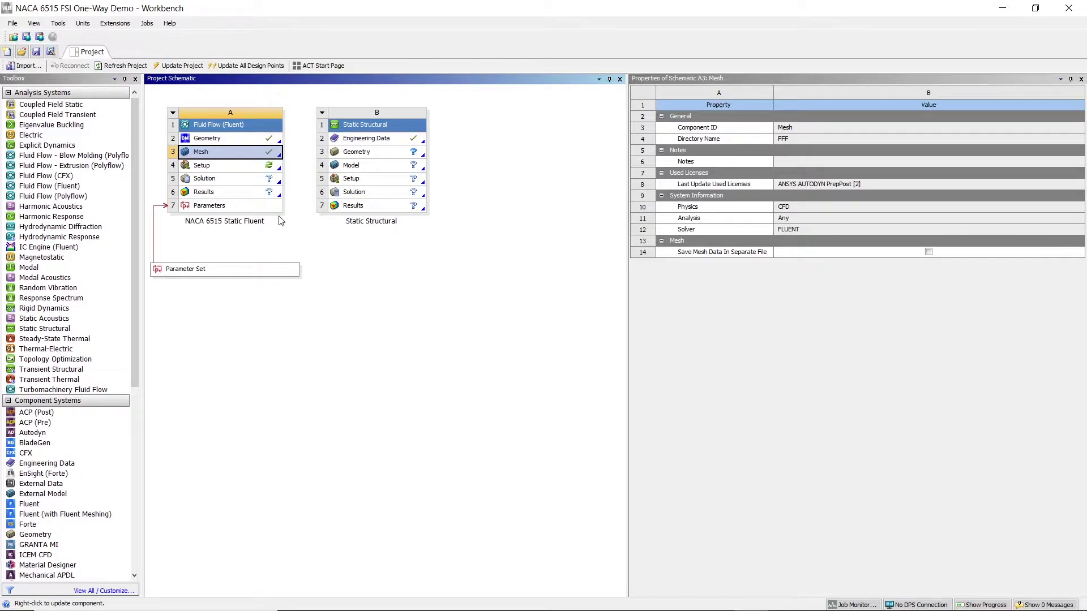
{"action": "double_click", "coordinate": [228, 169]}
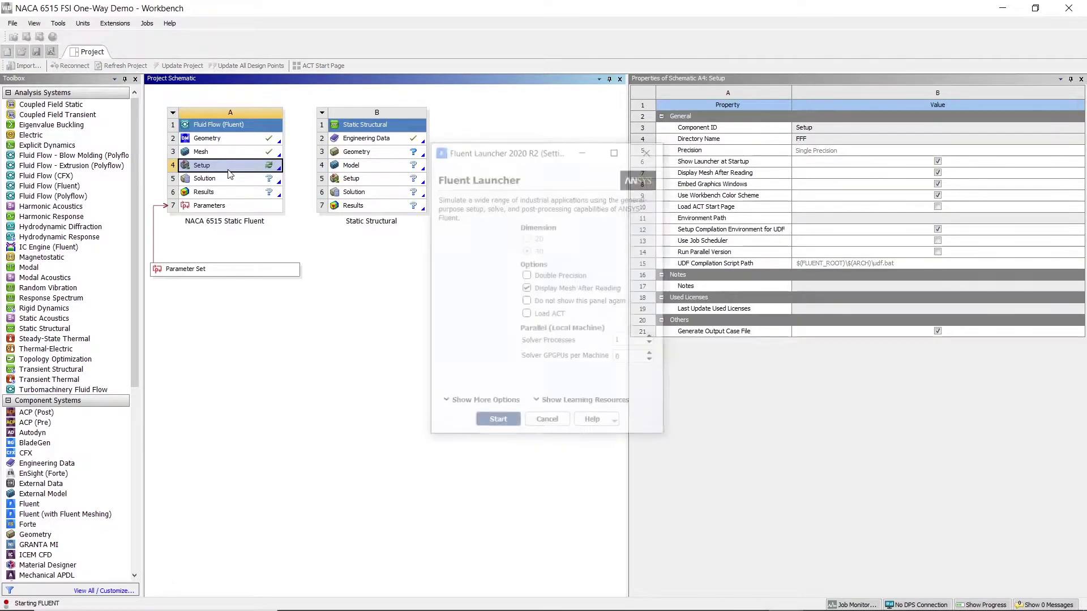
{"action": "left_click", "coordinate": [535, 276]}
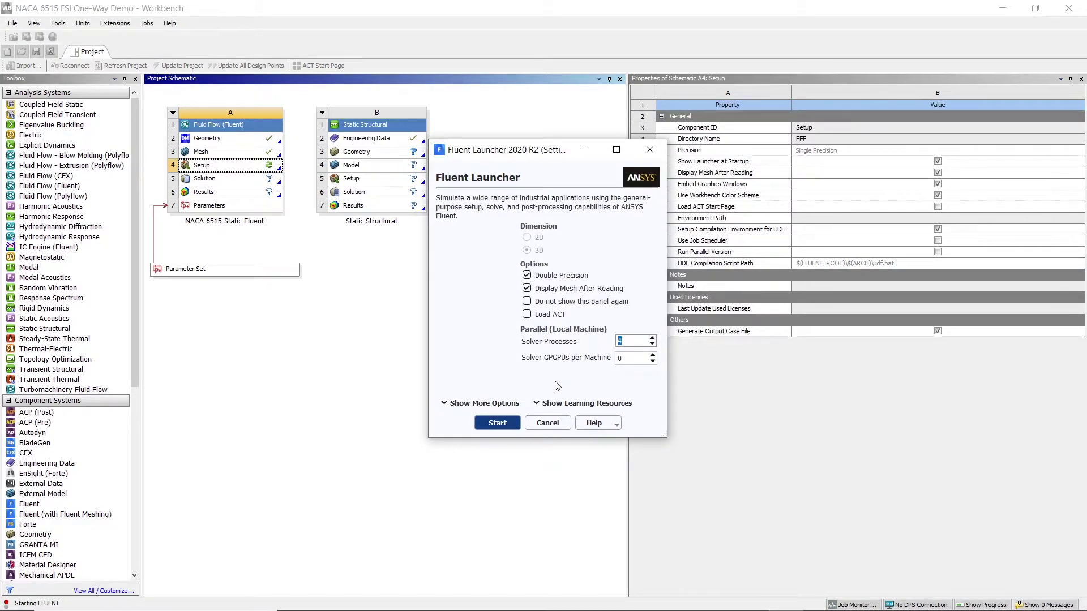
{"action": "left_click", "coordinate": [497, 423]}
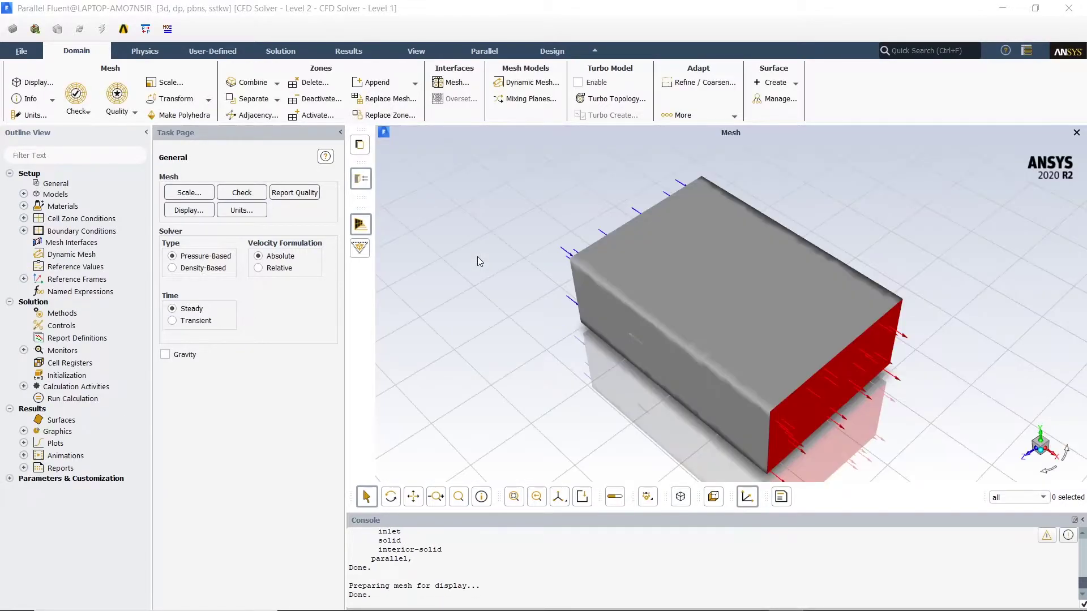
Step: Accept the k-omega (2 eqn) viscous model with the SST option
{"action": "left_click", "coordinate": [1031, 461]}
{"action": "scroll", "coordinate": [671, 302], "scroll_direction": "up", "scroll_amount": 3}
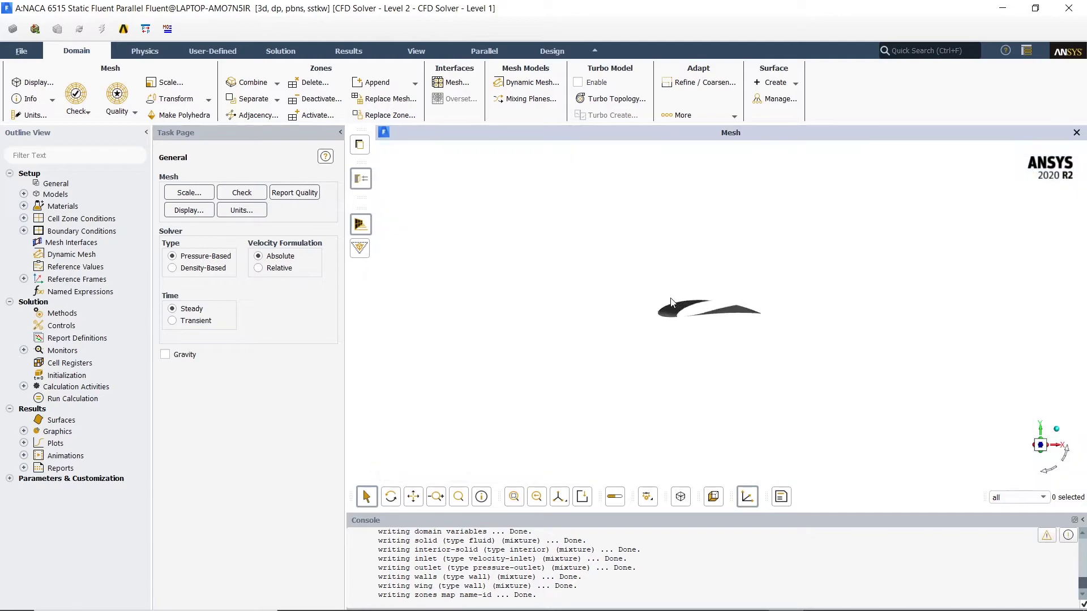
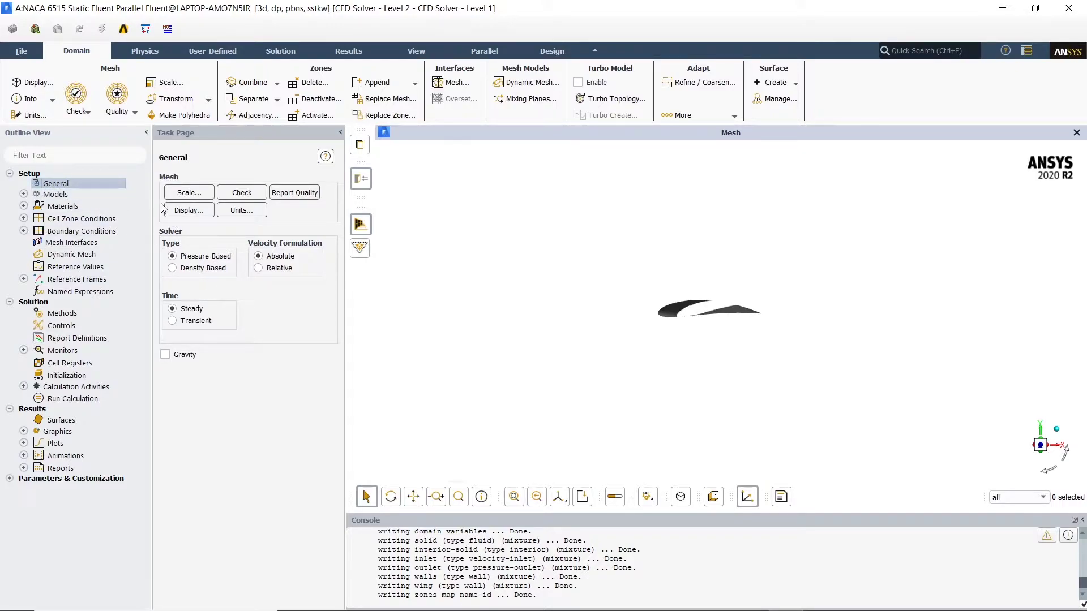
{"action": "left_click", "coordinate": [23, 194]}
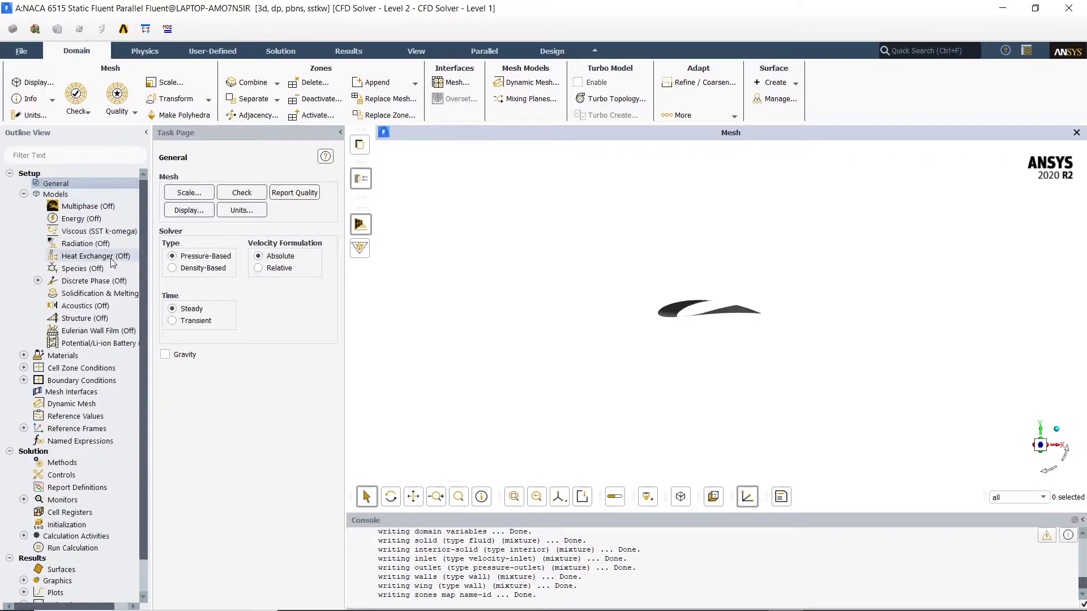
{"action": "left_click", "coordinate": [74, 232]}
{"action": "double_click", "coordinate": [75, 231]}
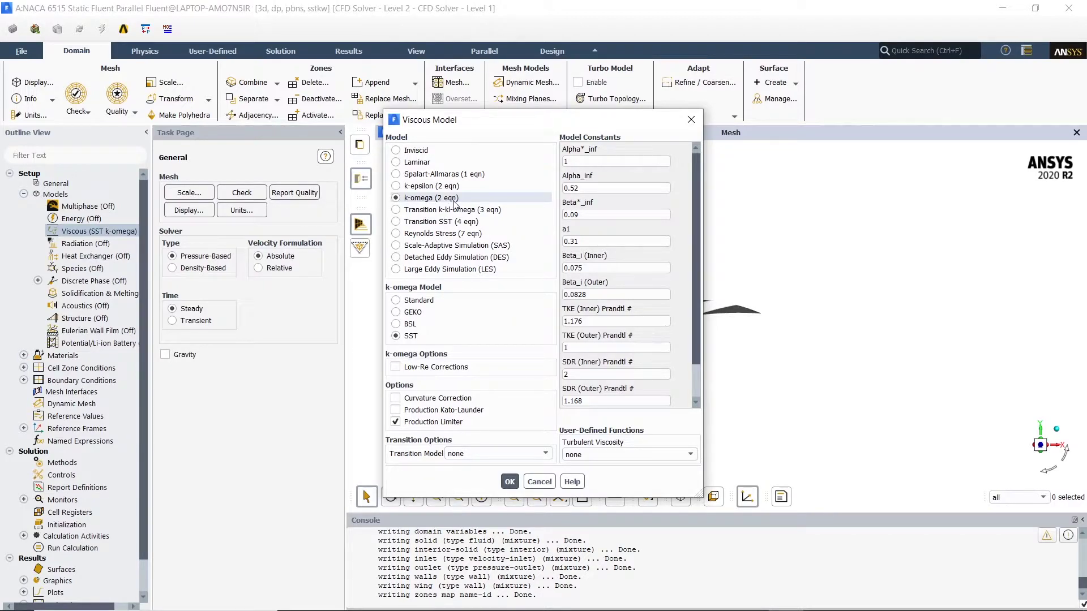
{"action": "left_click", "coordinate": [509, 482]}
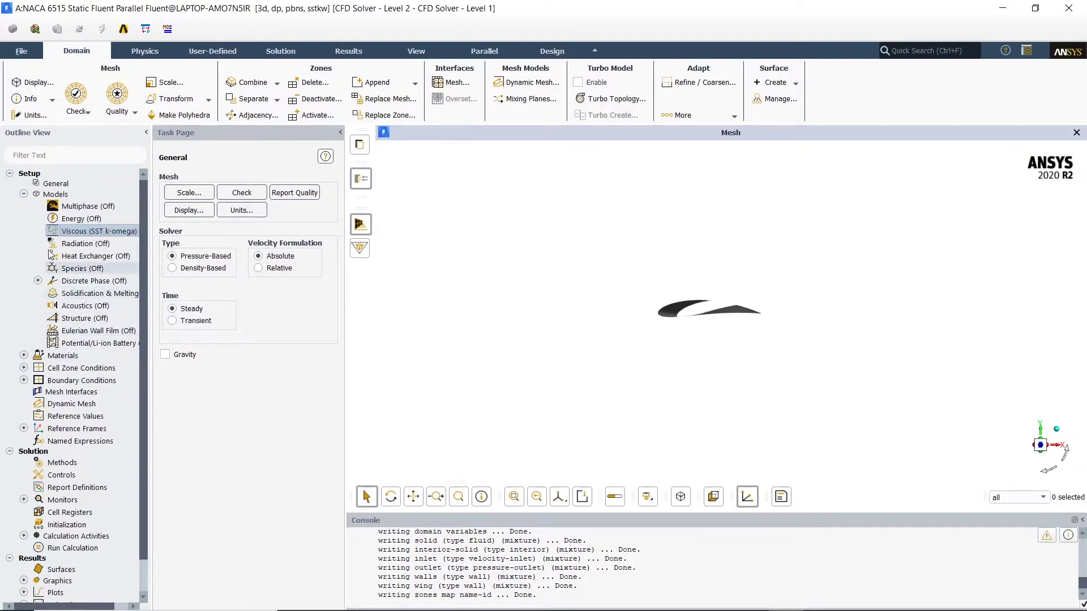
{"action": "left_click", "coordinate": [23, 194]}
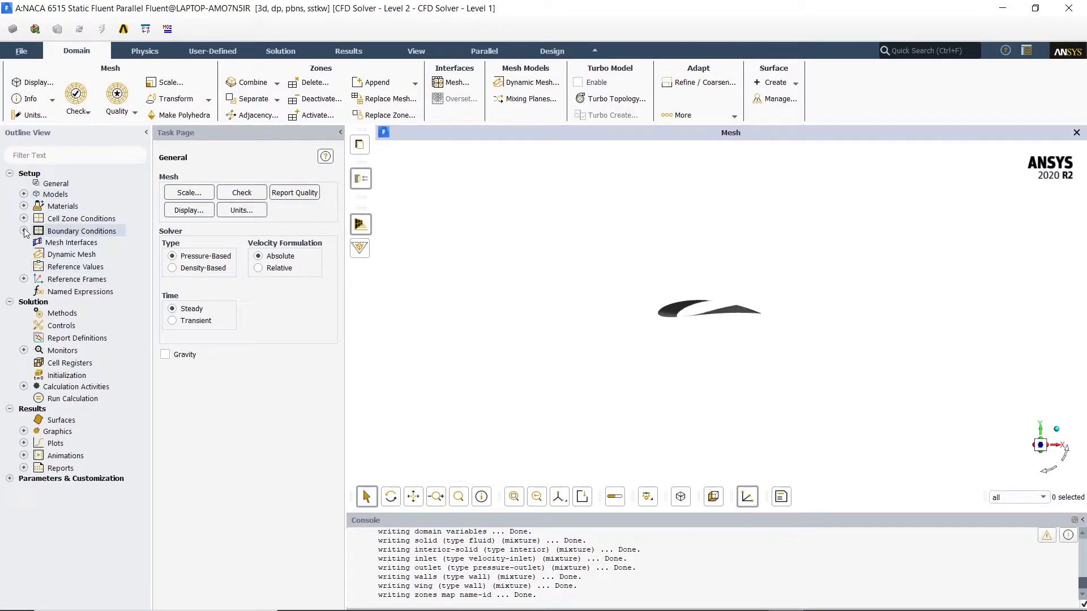
Step: Compute the reference values from the inlet and set the area to 0.0625 m2 and the length to 0.125 m
{"action": "left_click", "coordinate": [55, 267]}
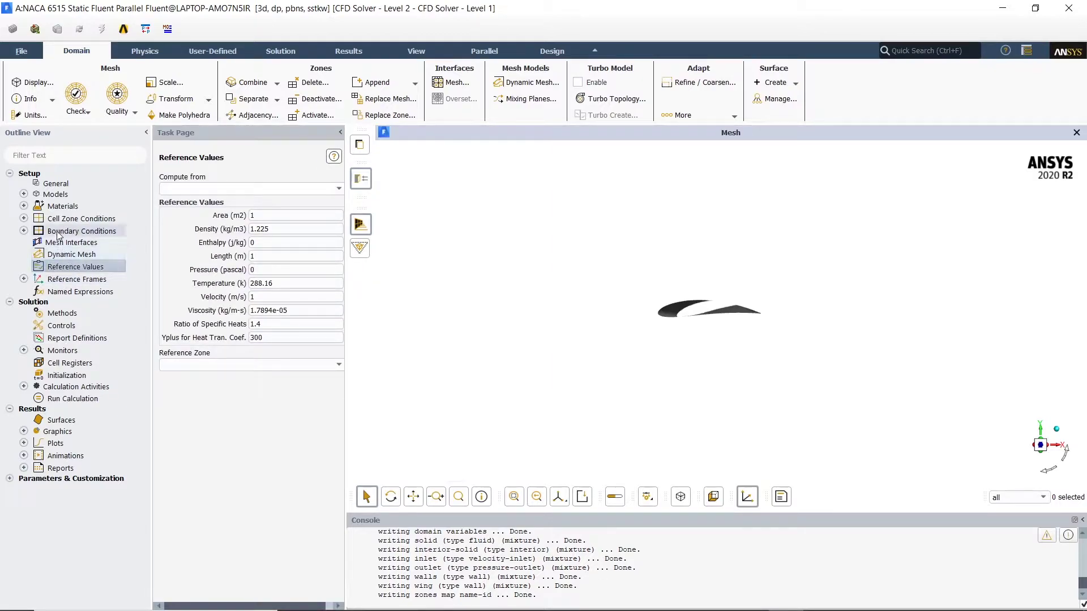
{"action": "left_click", "coordinate": [317, 188]}
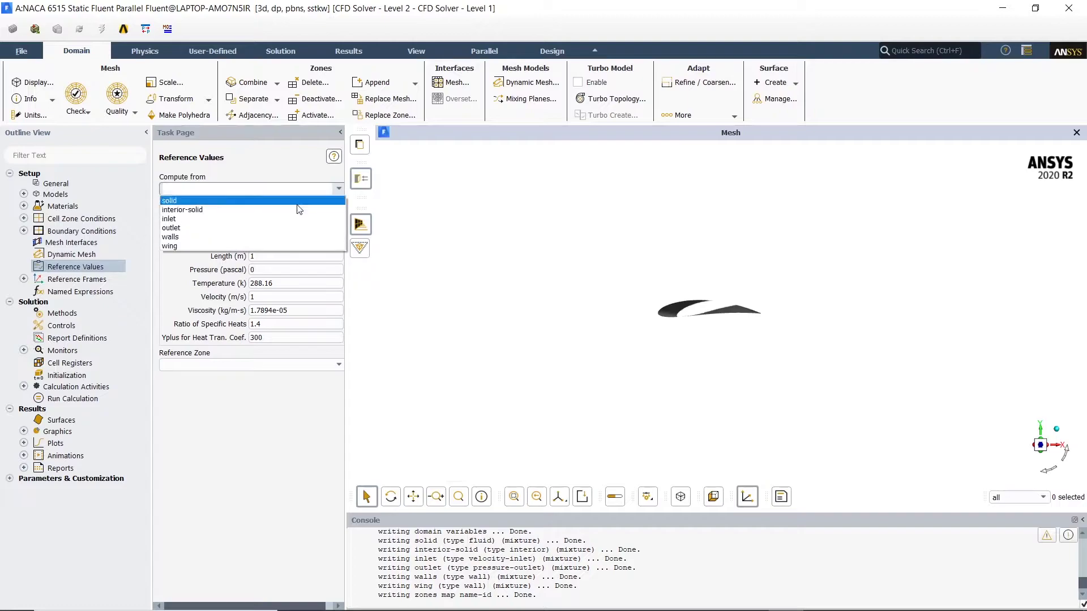
{"action": "left_click", "coordinate": [201, 220]}
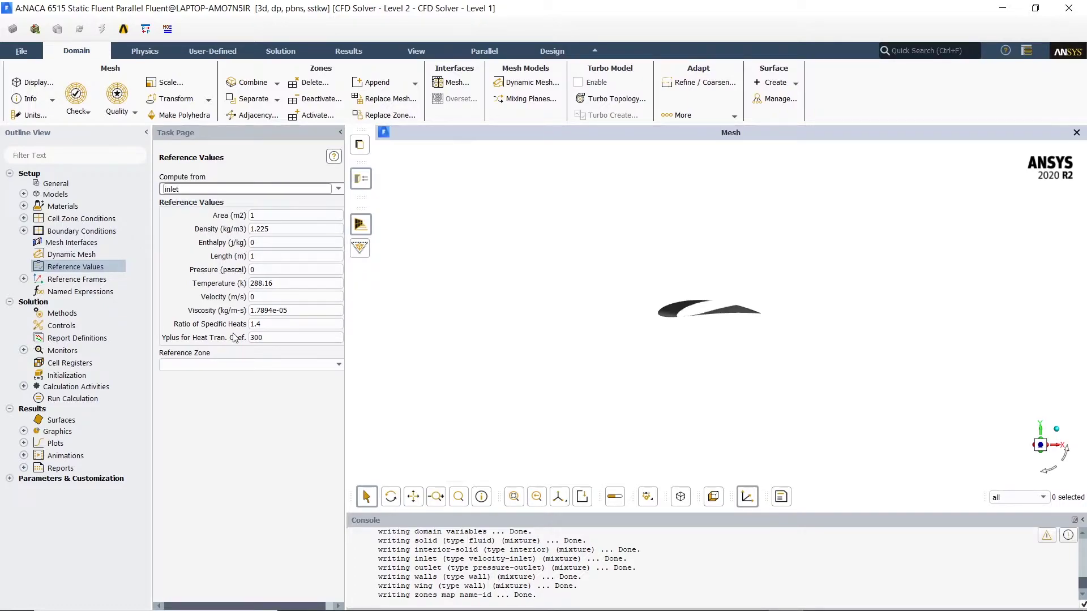
{"action": "left_click", "coordinate": [267, 215]}
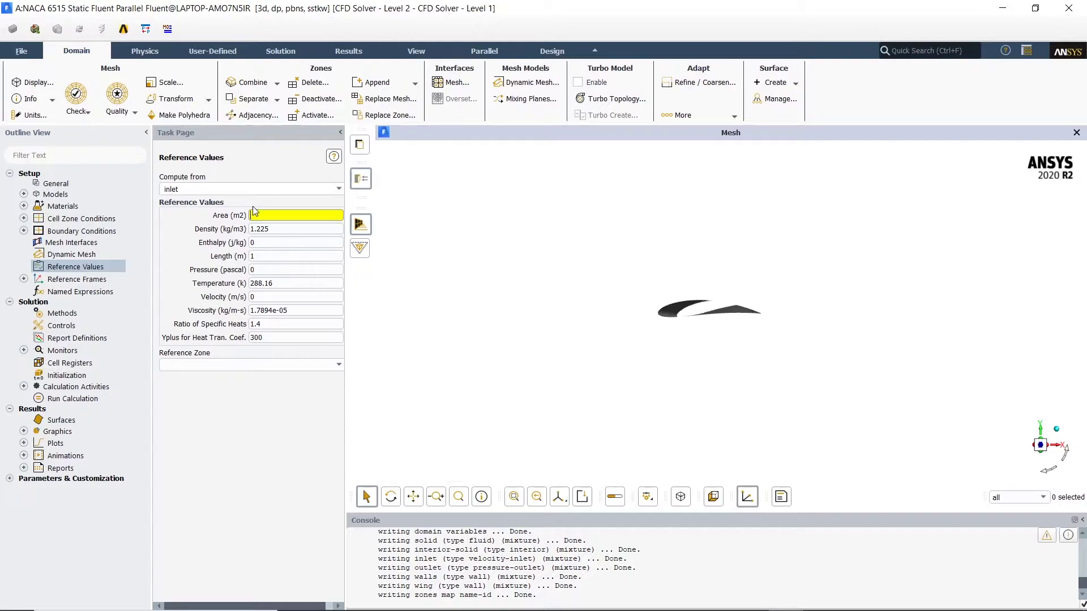
{"action": "type", "text": ".05"}
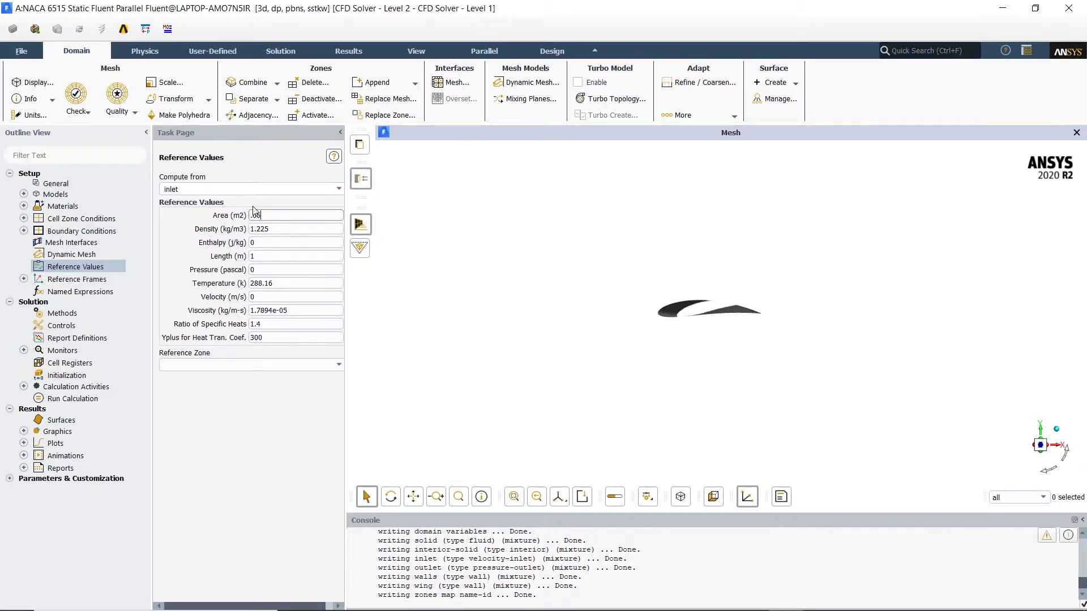
{"action": "key", "text": "Tab"}
{"action": "key", "text": "Tab"}
{"action": "key", "text": "Tab"}
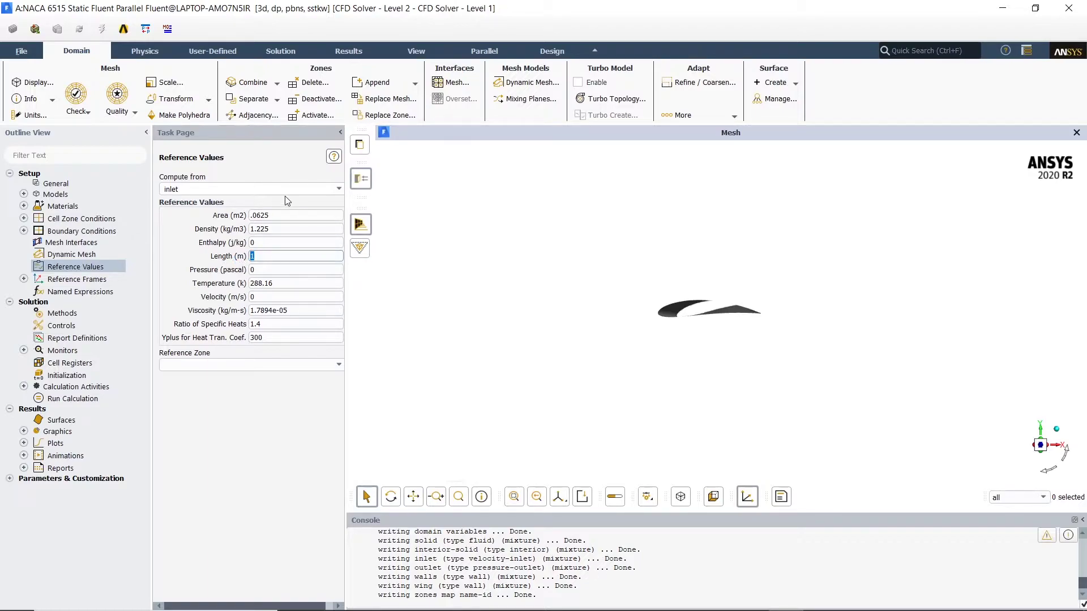
{"action": "type", "text": ".125"}
Step: Specify the inlet boundary's velocity by Components, with an X-velocity of 20 m/s, and apply it
{"action": "left_click", "coordinate": [23, 231]}
{"action": "left_click", "coordinate": [38, 243]}
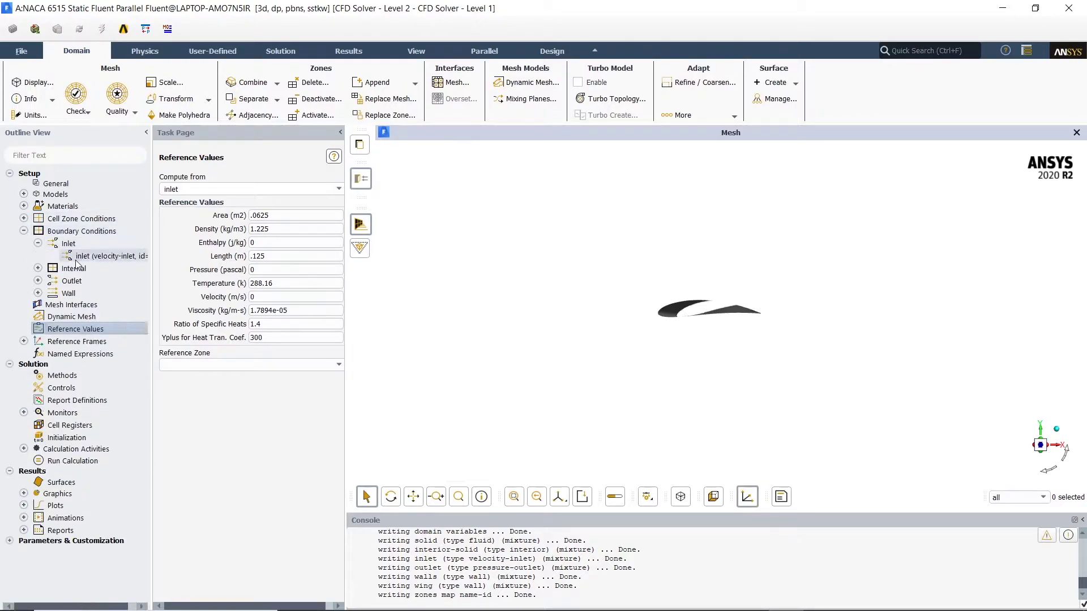
{"action": "left_click", "coordinate": [75, 257]}
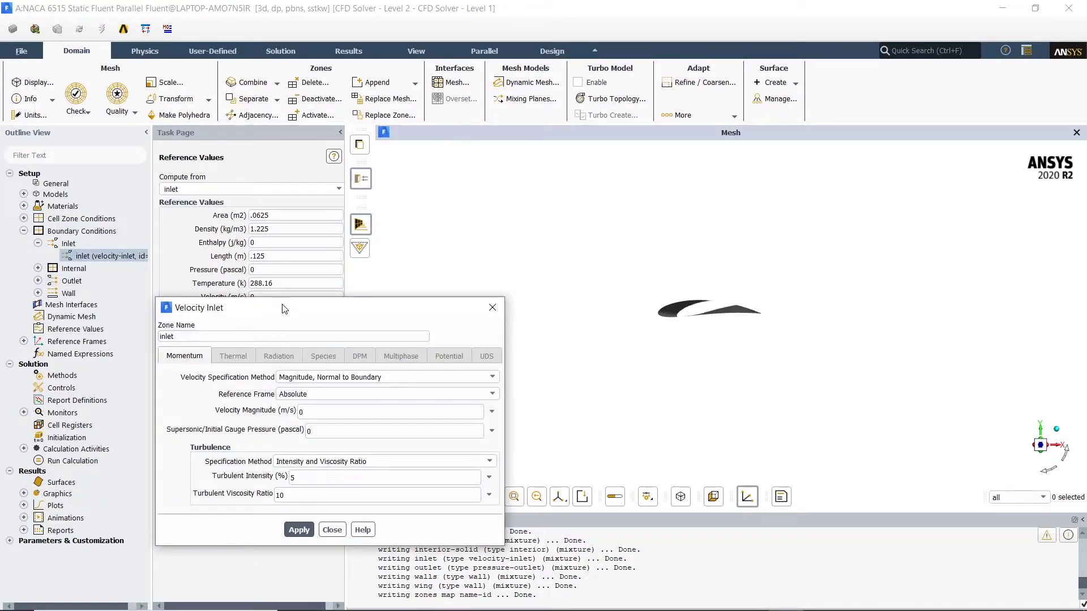
{"action": "left_click_drag", "start_coordinate": [284, 308], "coordinate": [286, 257]}
{"action": "left_click", "coordinate": [396, 326]}
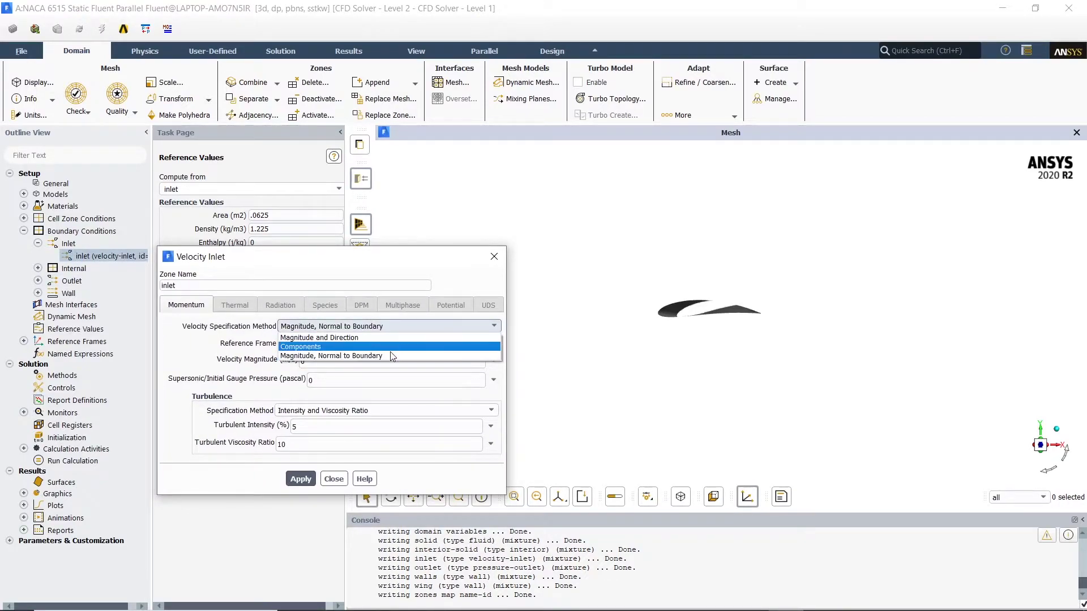
{"action": "left_click", "coordinate": [358, 346]}
{"action": "left_click", "coordinate": [317, 396]}
{"action": "type", "text": "20"}
{"action": "left_click", "coordinate": [305, 415]}
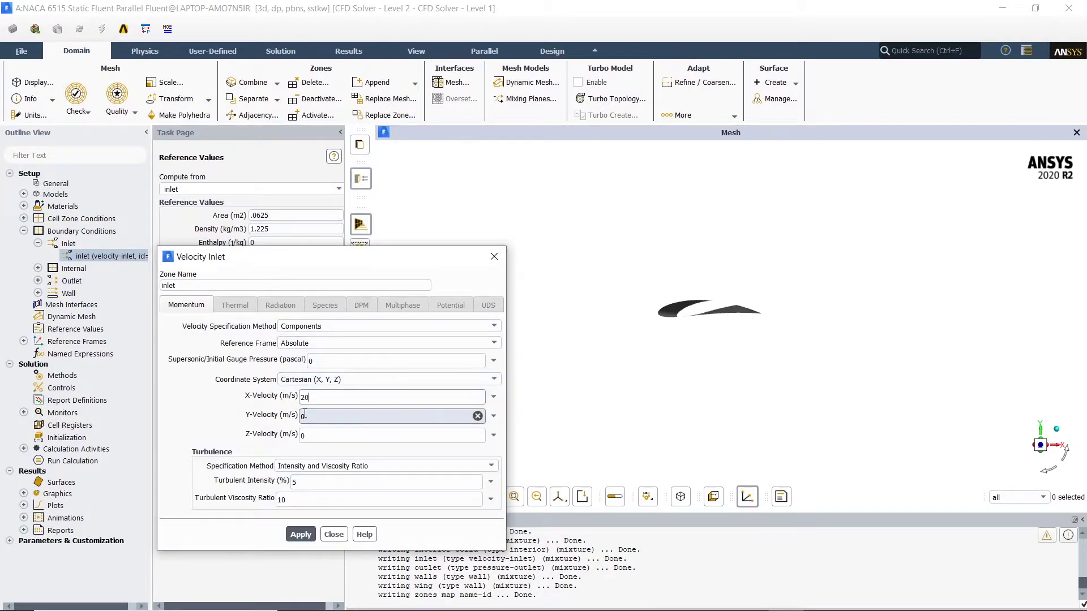
{"action": "double_click", "coordinate": [317, 392]}
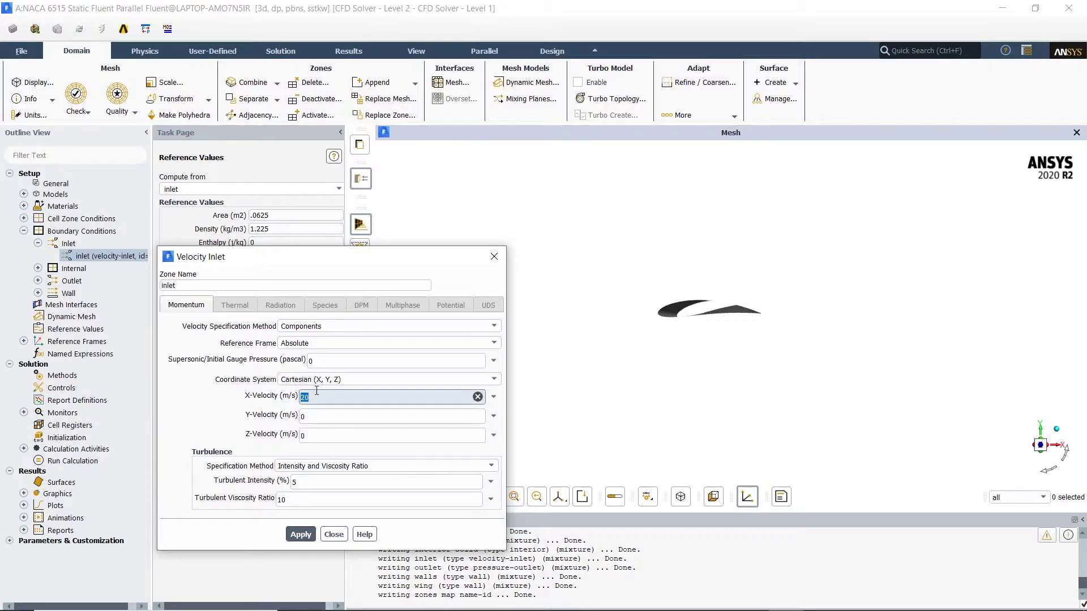
{"action": "left_click", "coordinate": [300, 534]}
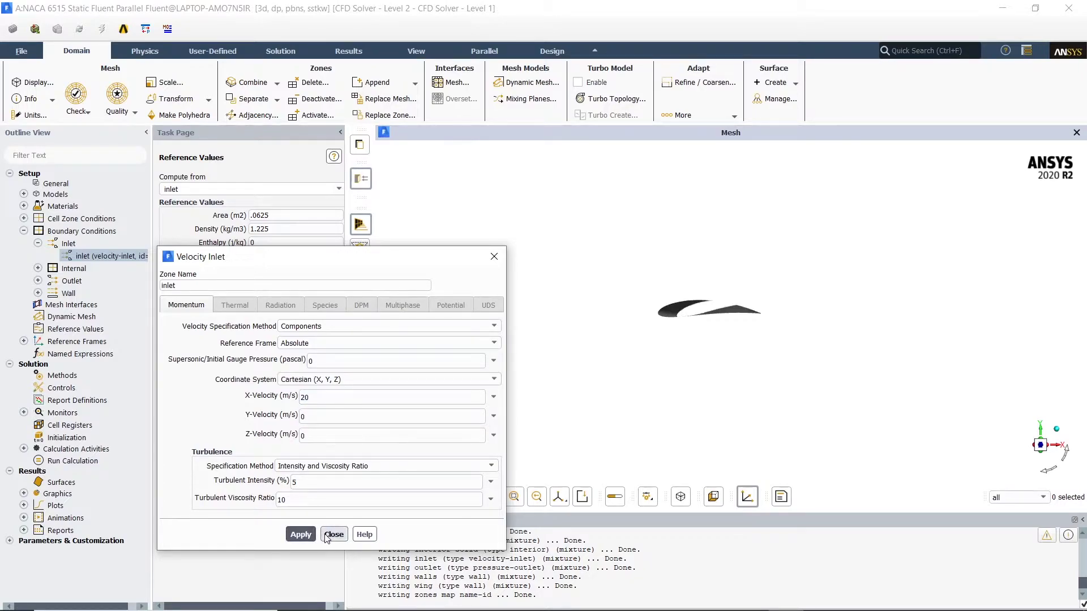
{"action": "left_click", "coordinate": [327, 535]}
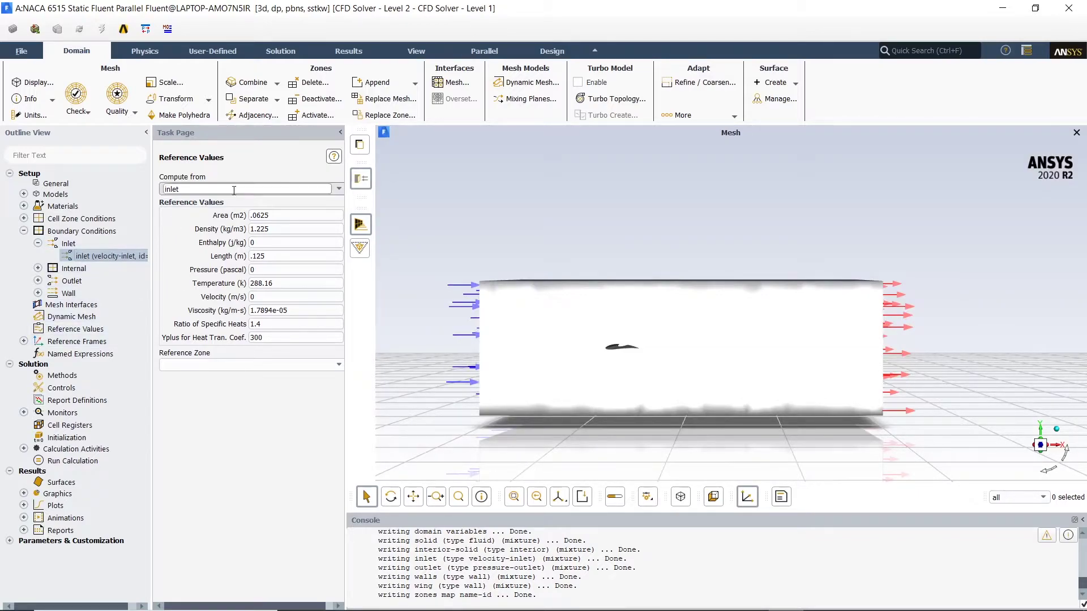
Step: Review the reference values and the solution methods, including the pressure-velocity coupling and spatial discretization schemes
{"action": "left_click", "coordinate": [24, 341]}
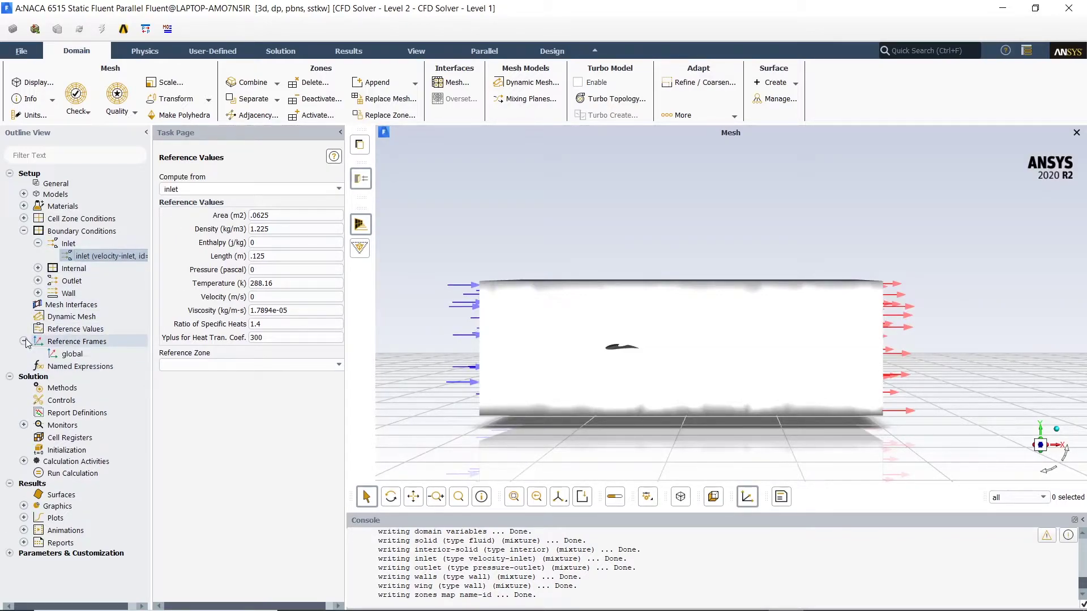
{"action": "left_click", "coordinate": [24, 341]}
{"action": "left_click", "coordinate": [39, 330]}
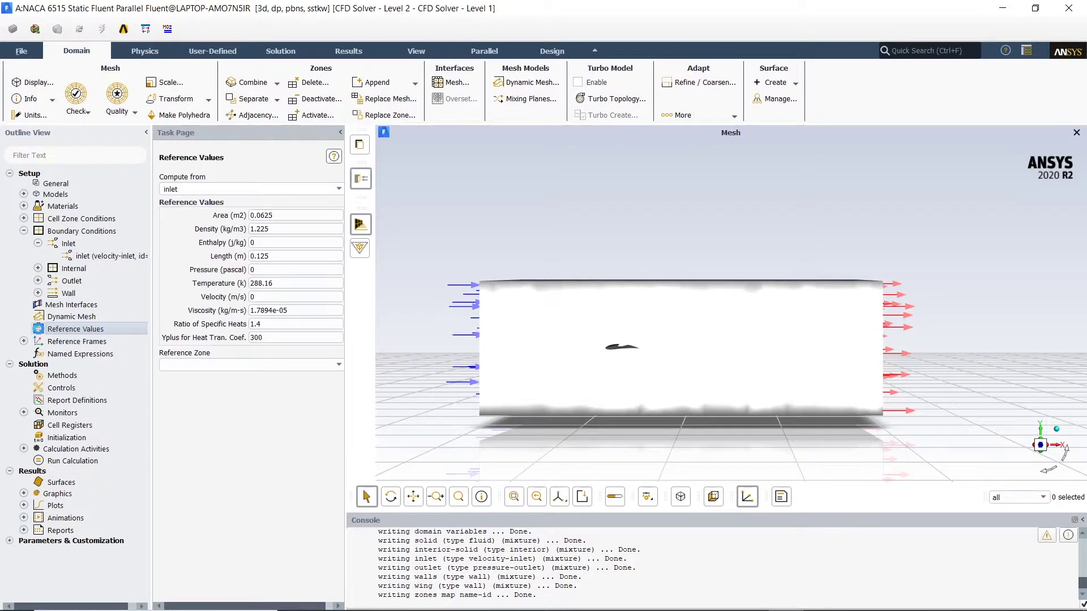
{"action": "left_click", "coordinate": [50, 378]}
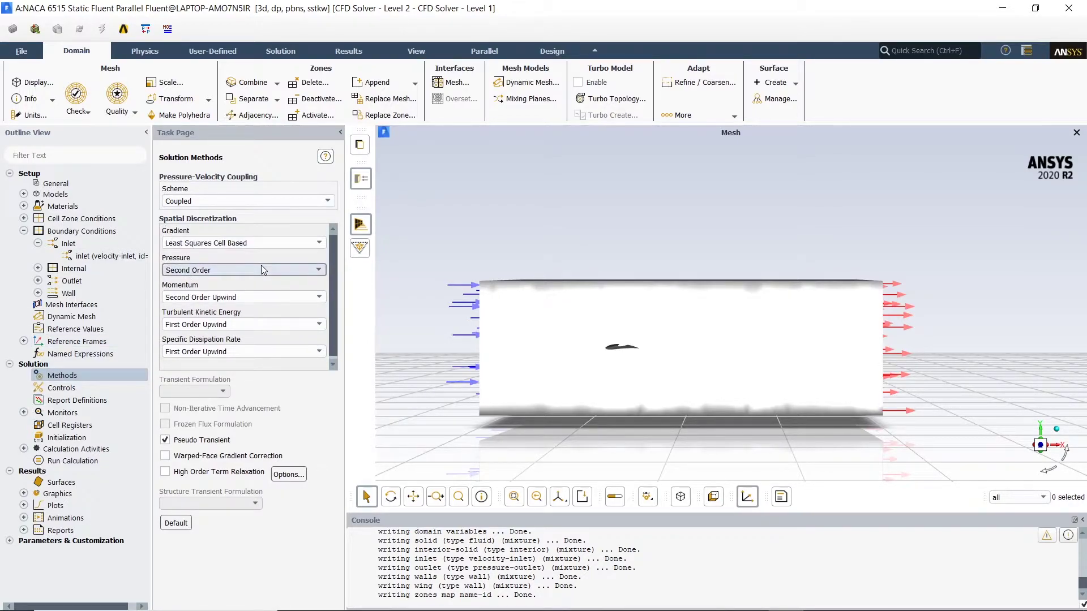
Step: Create a lift coefficient report named lift-coefficient for the wing zone, with an output parameter
{"action": "double_click", "coordinate": [74, 400]}
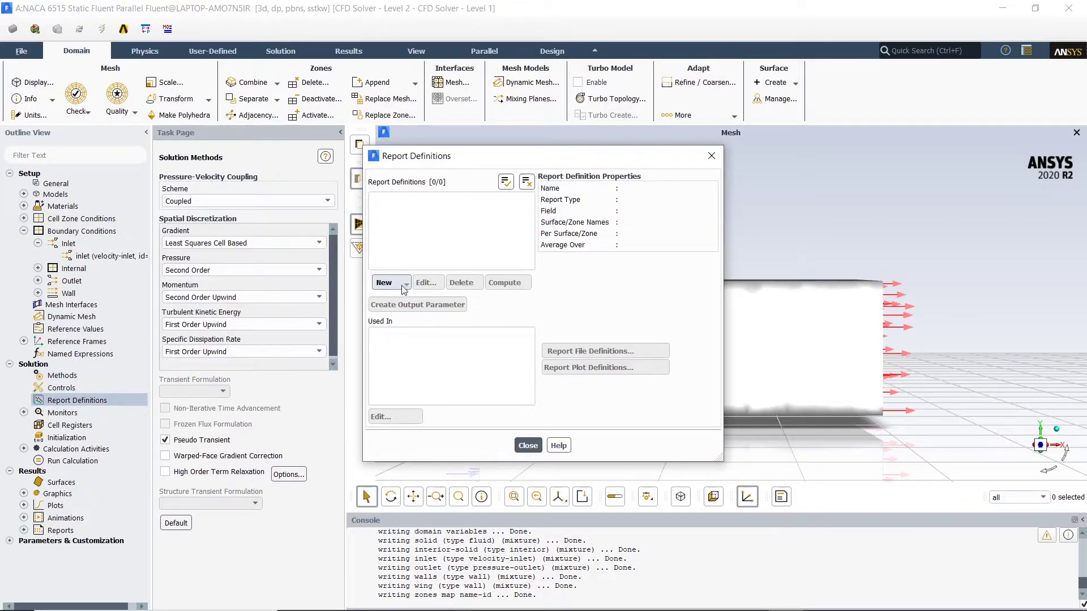
{"action": "left_click", "coordinate": [406, 283]}
{"action": "mouse_move", "coordinate": [424, 341]}
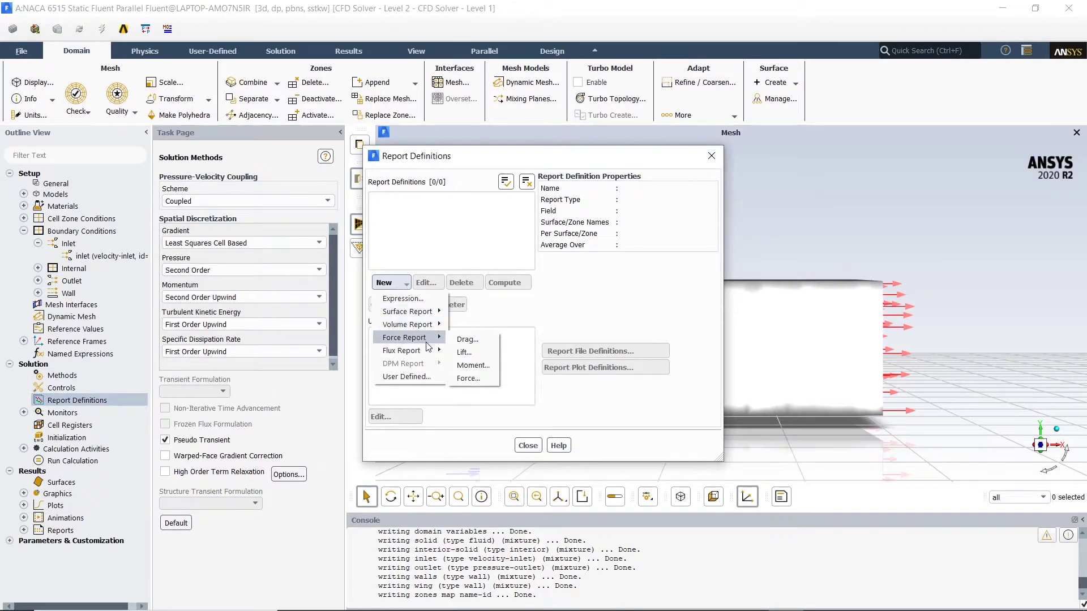
{"action": "left_click", "coordinate": [470, 364]}
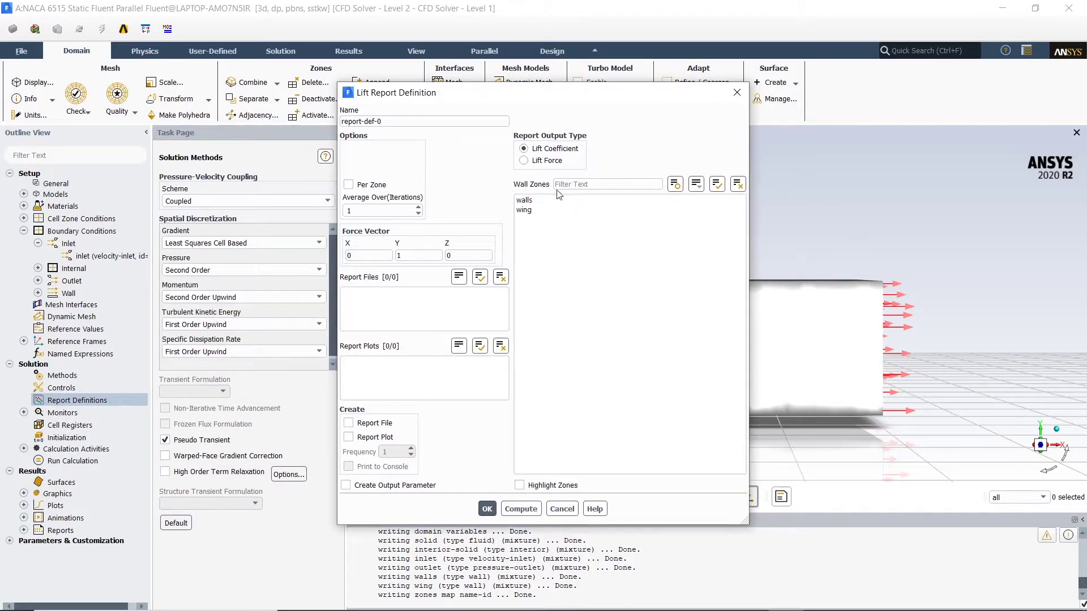
{"action": "left_click", "coordinate": [521, 213]}
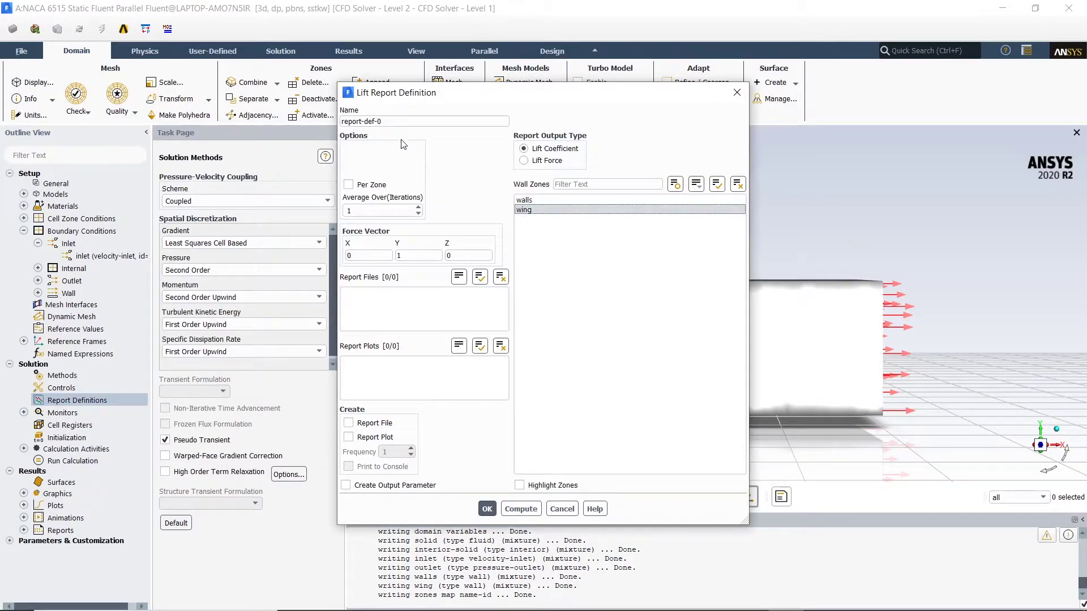
{"action": "type", "text": "lift"}
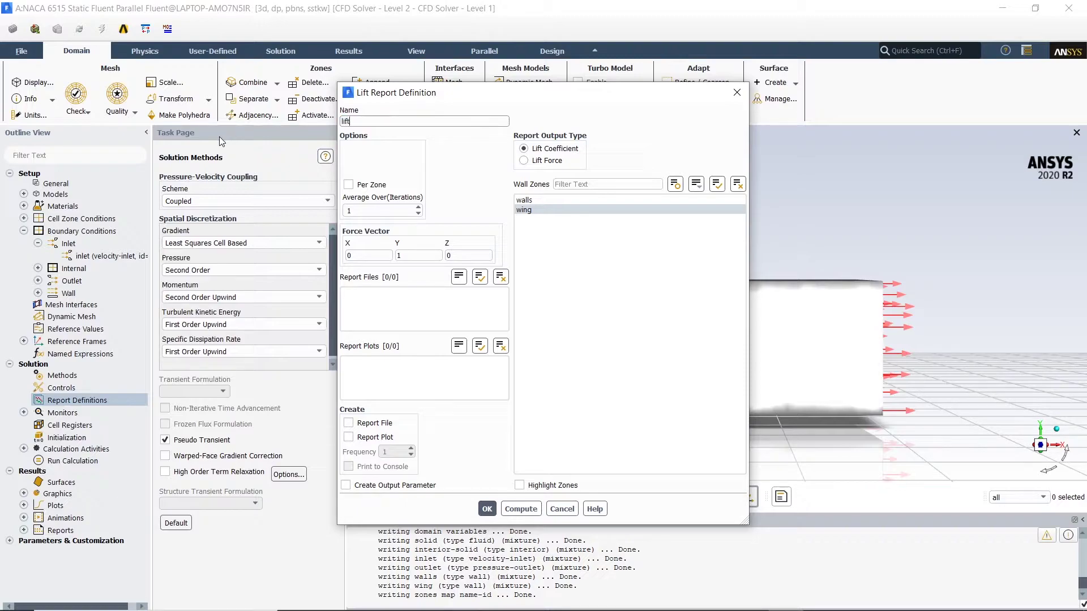
{"action": "type", "text": "-coefficient"}
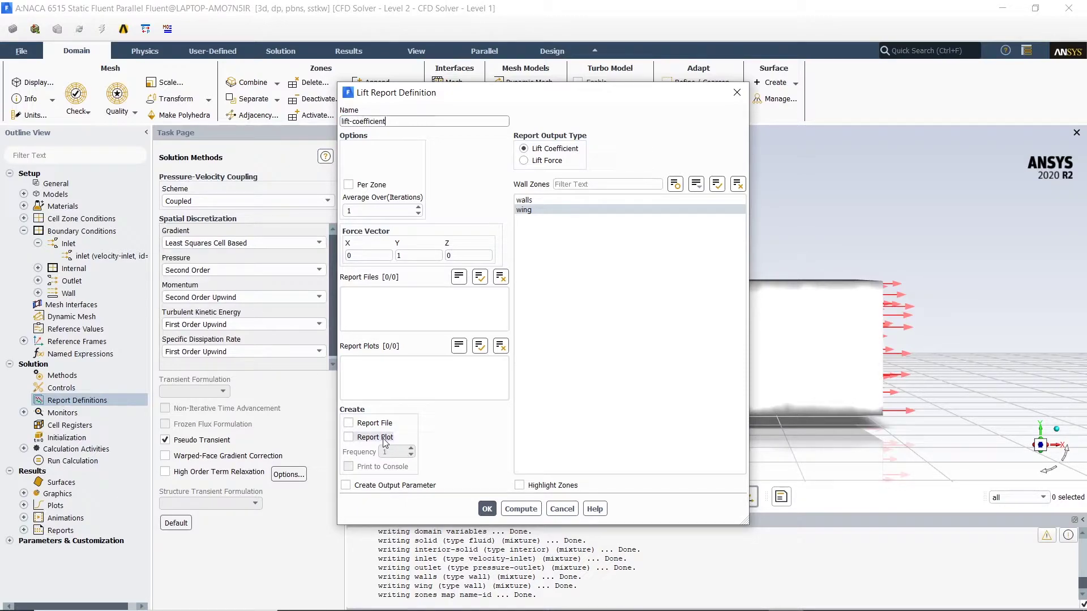
{"action": "left_click", "coordinate": [381, 490]}
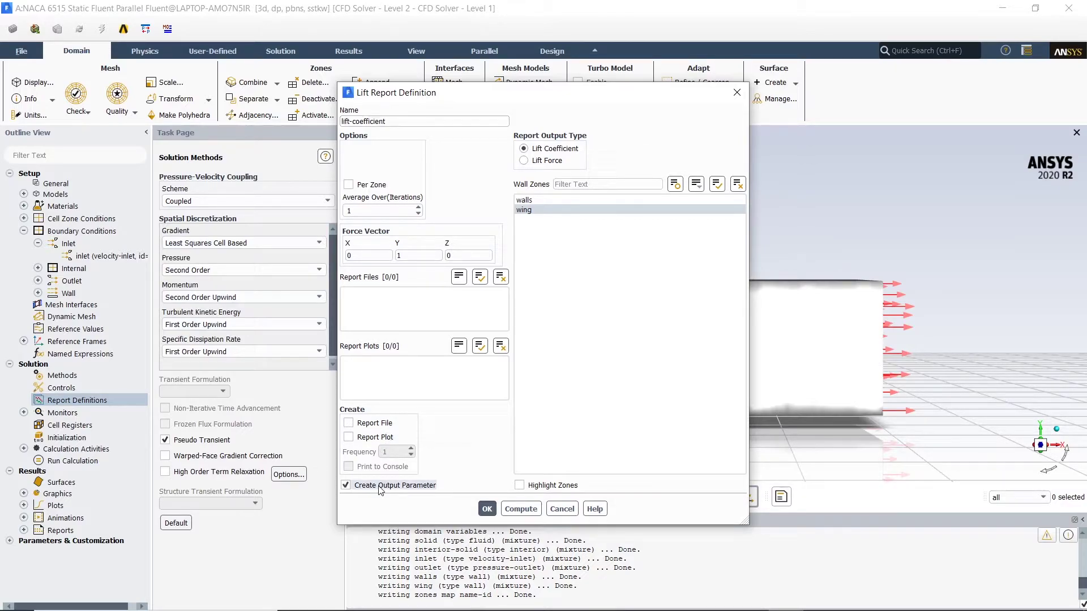
{"action": "left_click", "coordinate": [486, 509]}
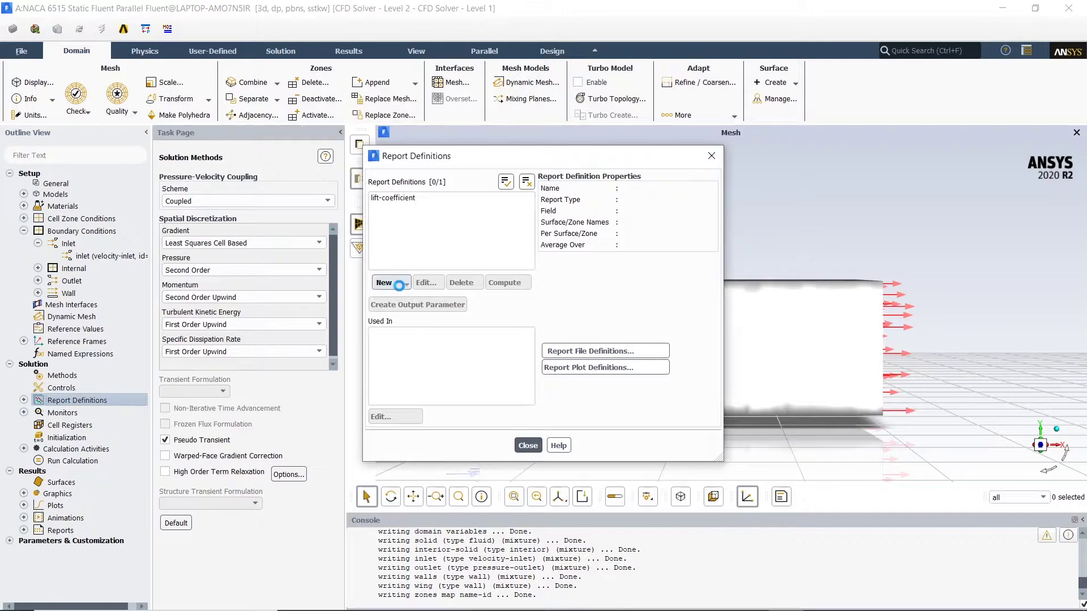
Step: Create a drag coefficient report named drag-coefficient for the wing zone, with an output parameter, and close the report definitions
{"action": "left_click", "coordinate": [389, 283]}
{"action": "mouse_move", "coordinate": [420, 339]}
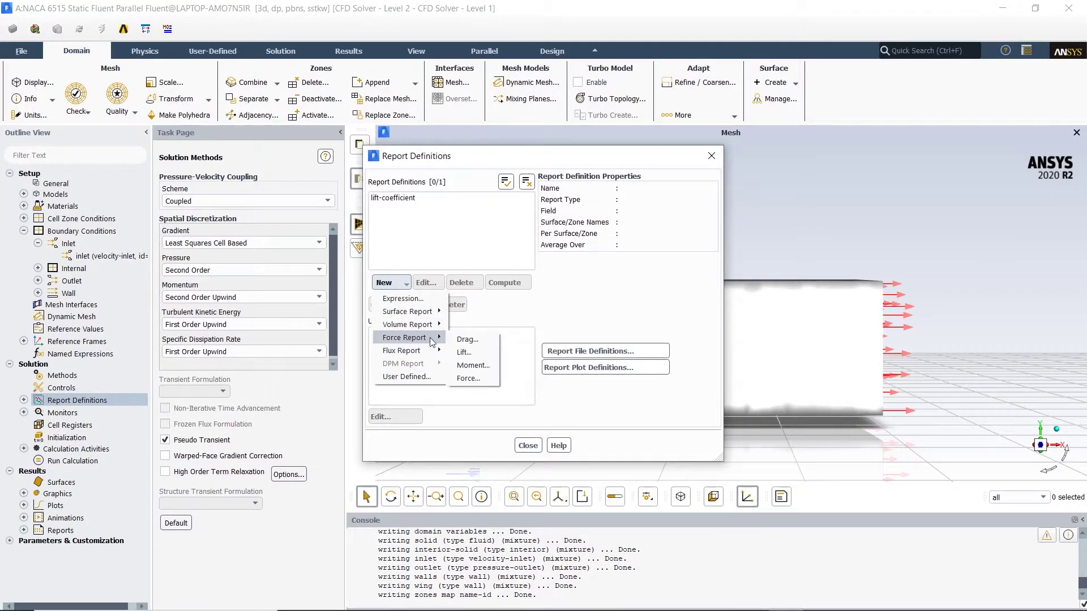
{"action": "left_click", "coordinate": [479, 340]}
{"action": "left_click", "coordinate": [496, 509]}
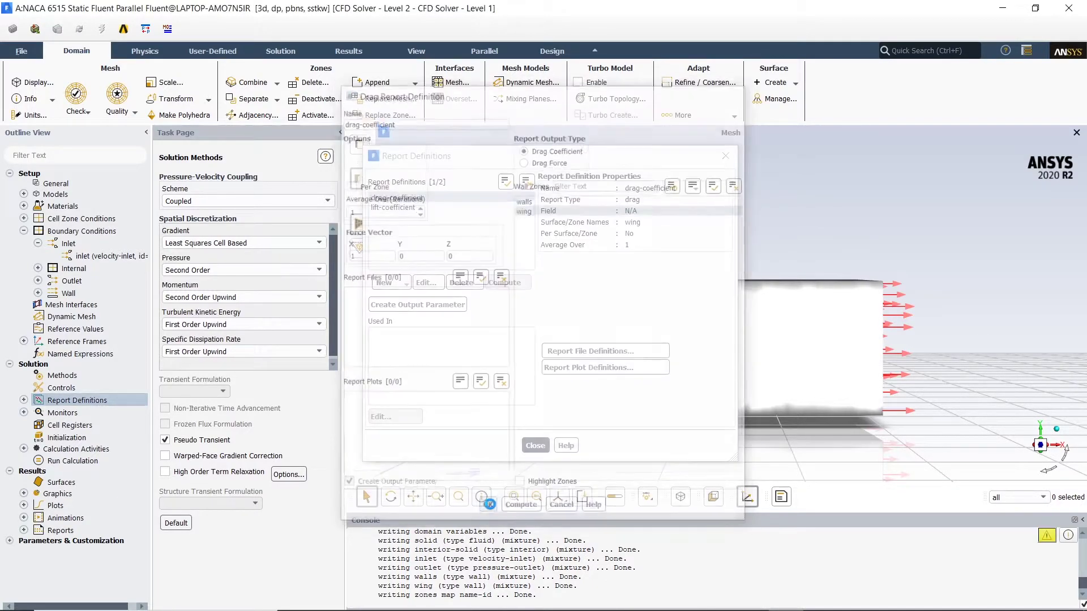
{"action": "left_click", "coordinate": [532, 452]}
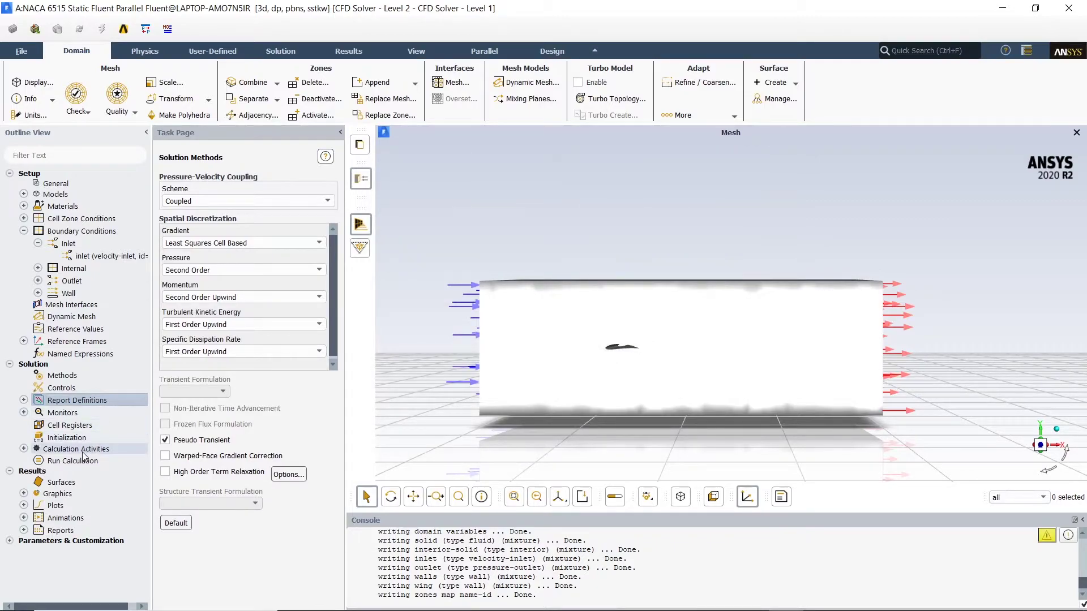
Step: Initialize the solution with Standard Initialization, computing the initial values from the inlet
{"action": "left_click", "coordinate": [65, 440]}
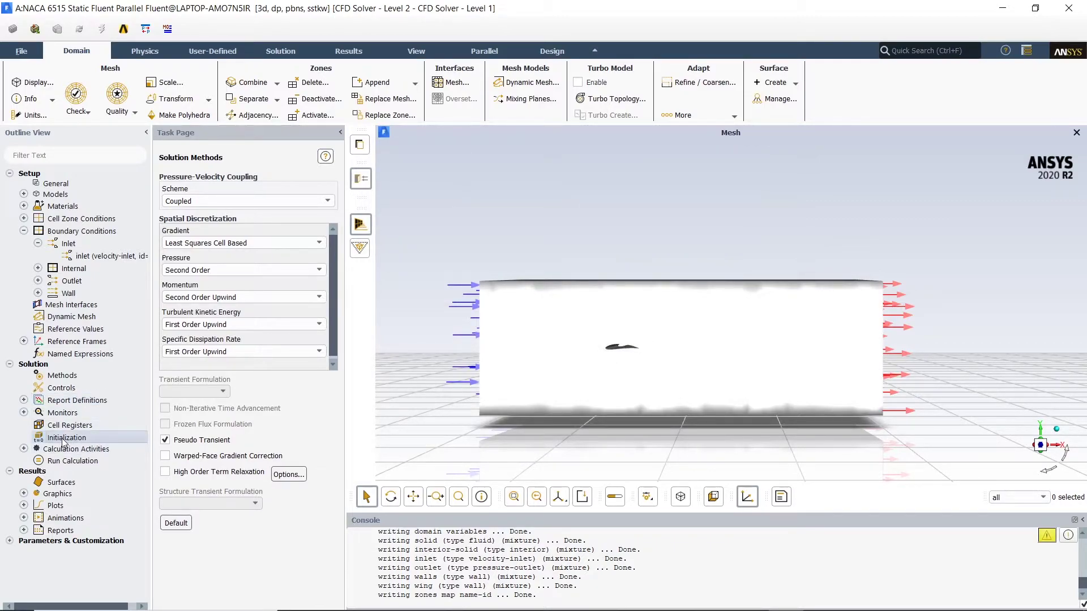
{"action": "left_click", "coordinate": [23, 400]}
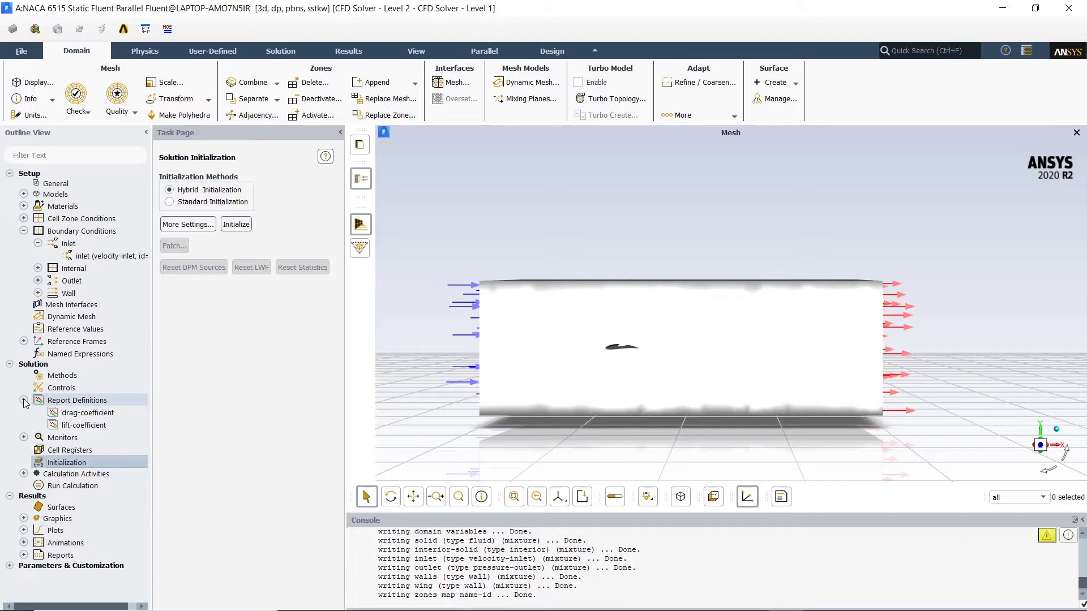
{"action": "left_click", "coordinate": [24, 400]}
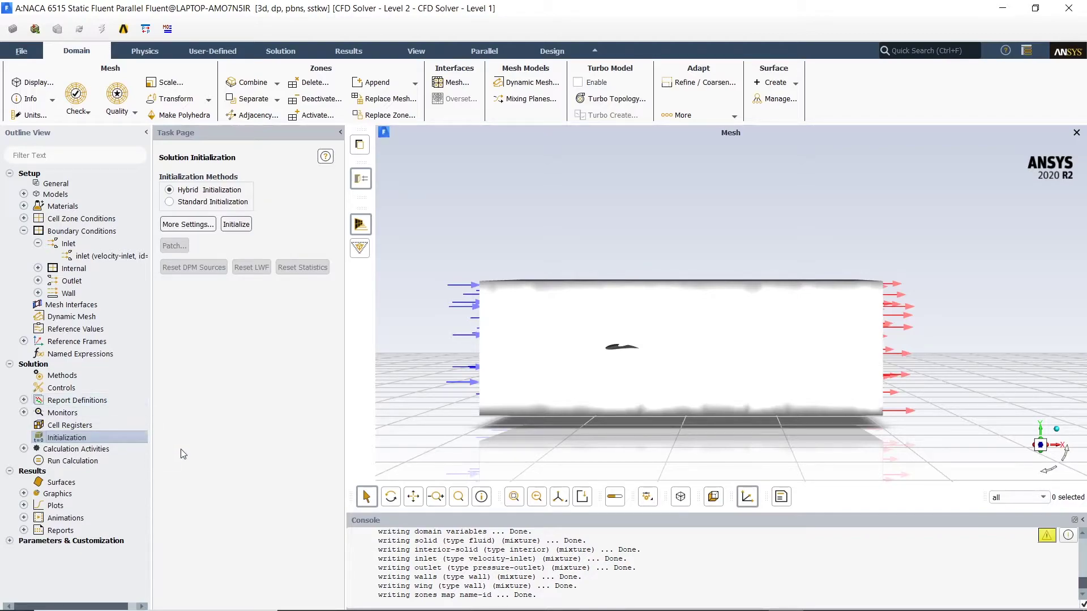
{"action": "left_click", "coordinate": [24, 400]}
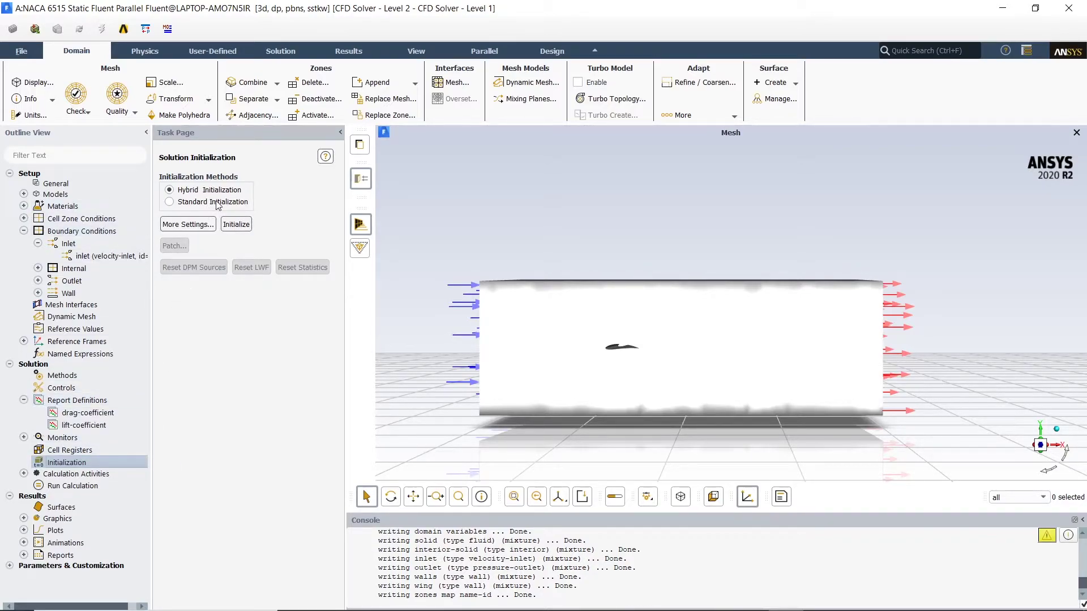
{"action": "left_click", "coordinate": [169, 202]}
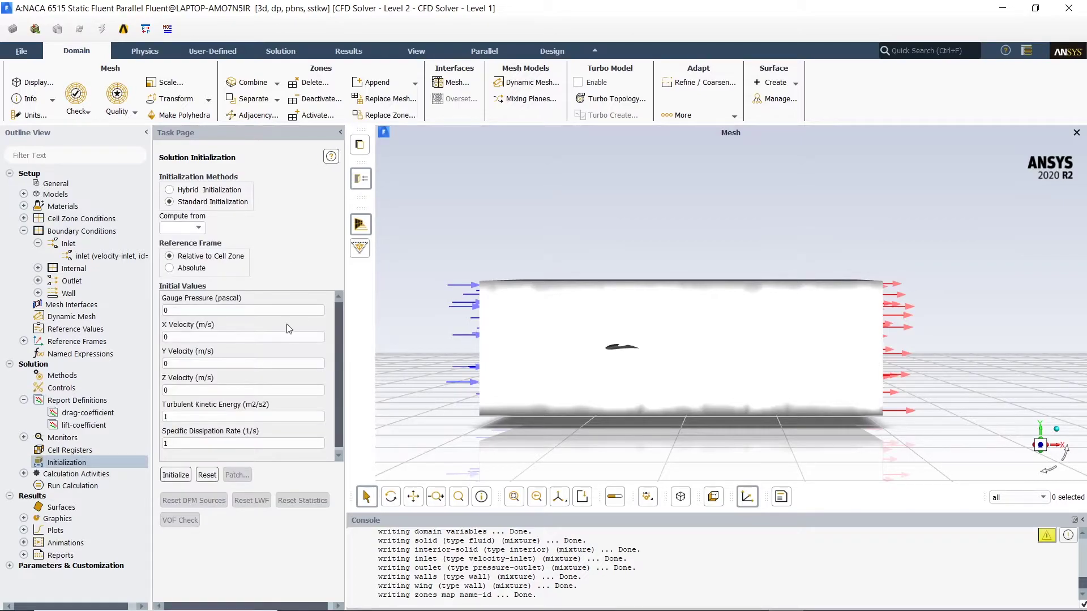
{"action": "left_click", "coordinate": [198, 228]}
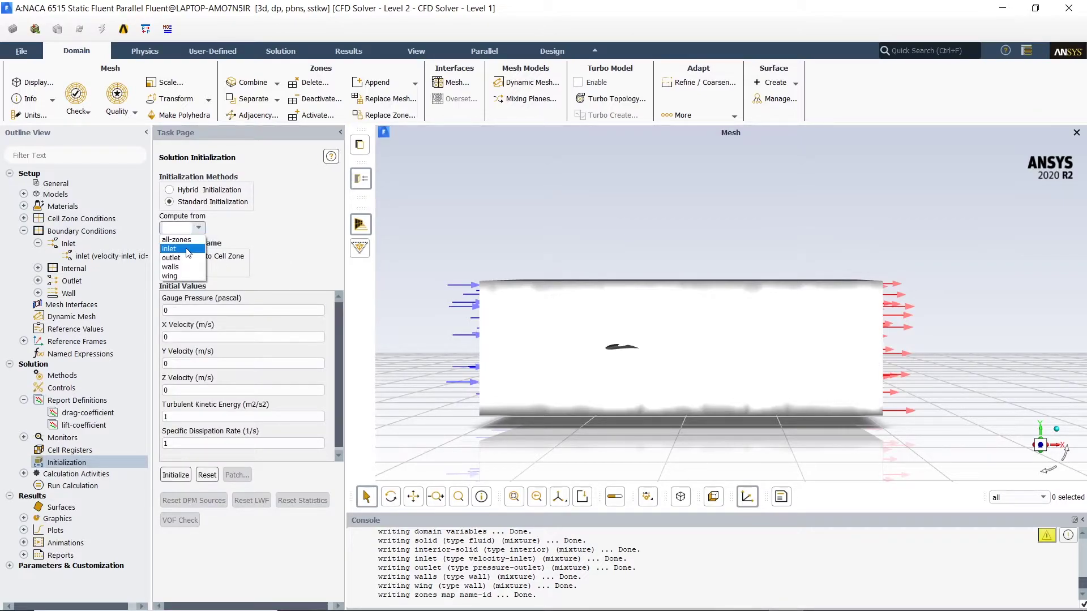
{"action": "left_click", "coordinate": [184, 245]}
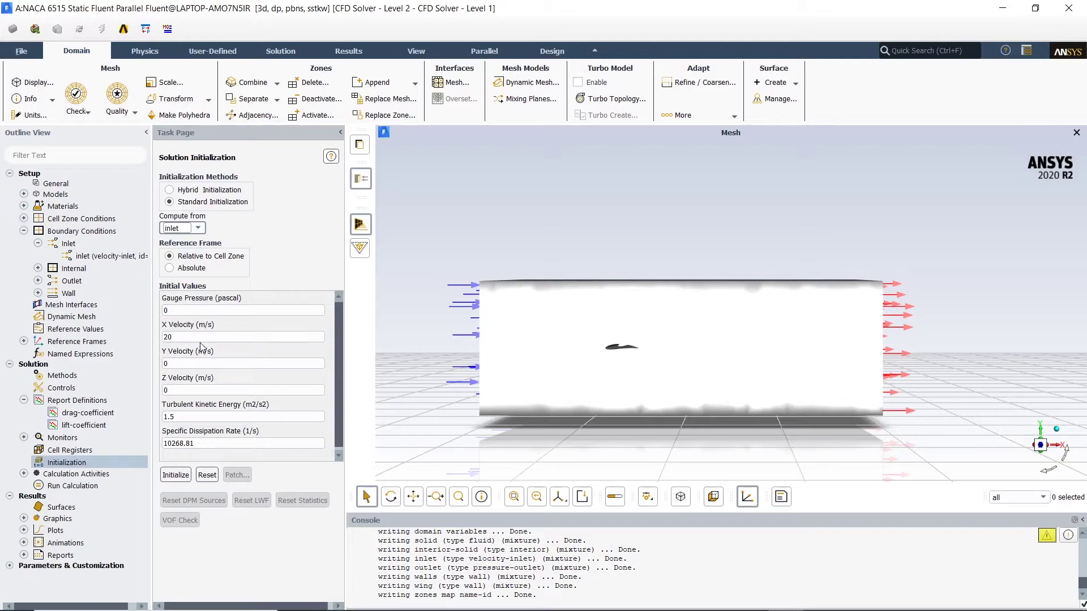
{"action": "left_click", "coordinate": [180, 472]}
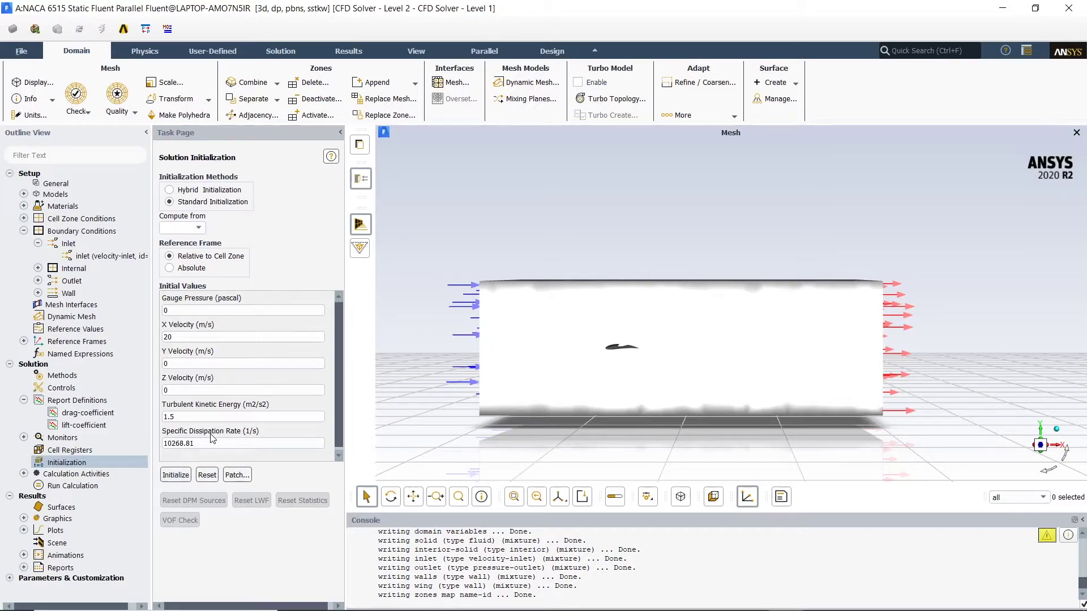
{"action": "left_click", "coordinate": [175, 475]}
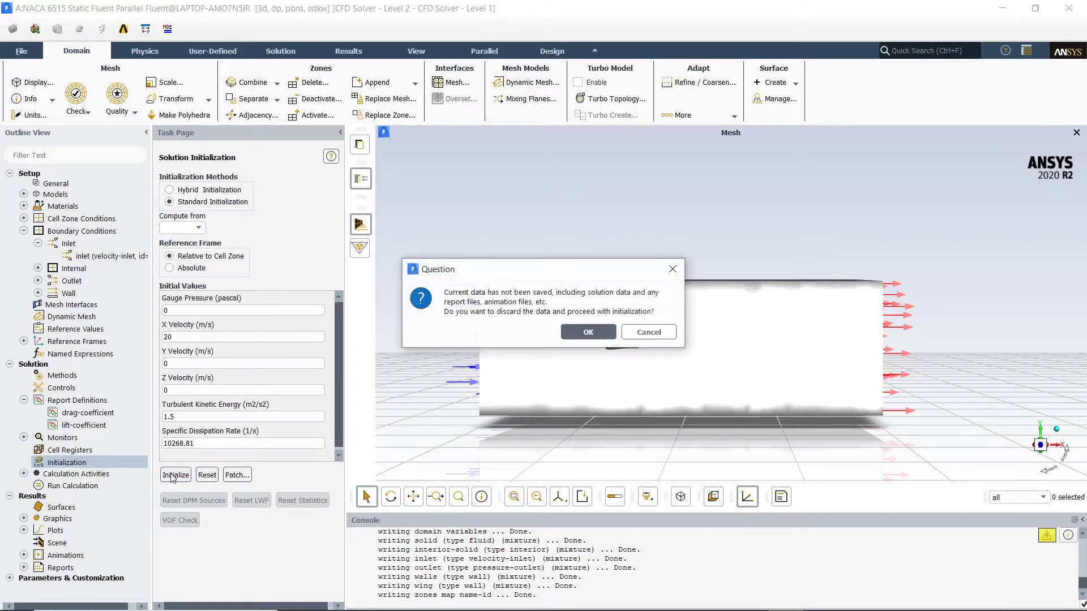
{"action": "left_click", "coordinate": [651, 334]}
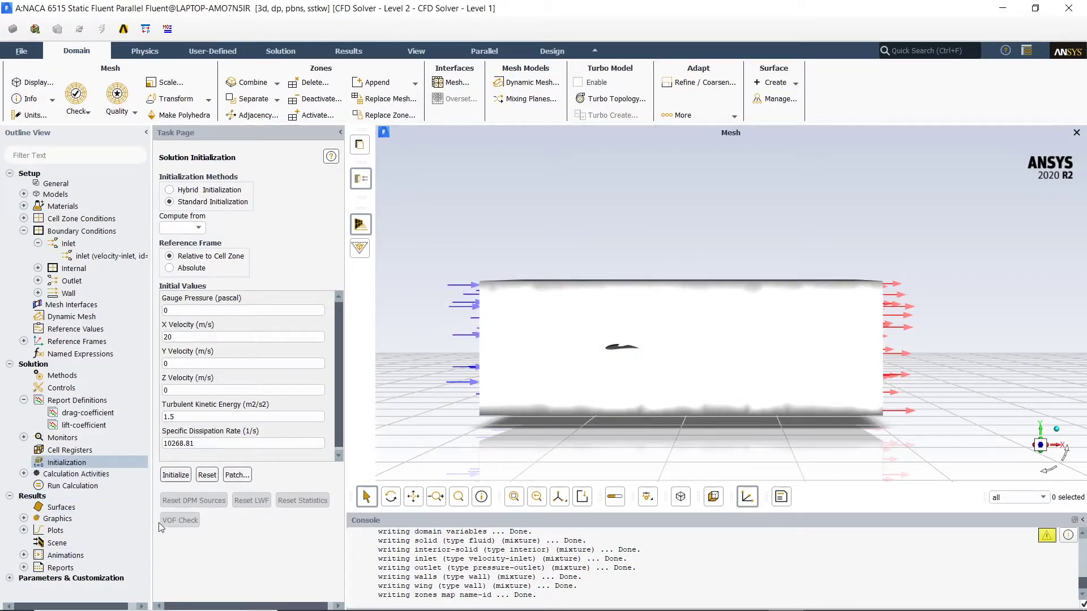
{"action": "left_click", "coordinate": [176, 475]}
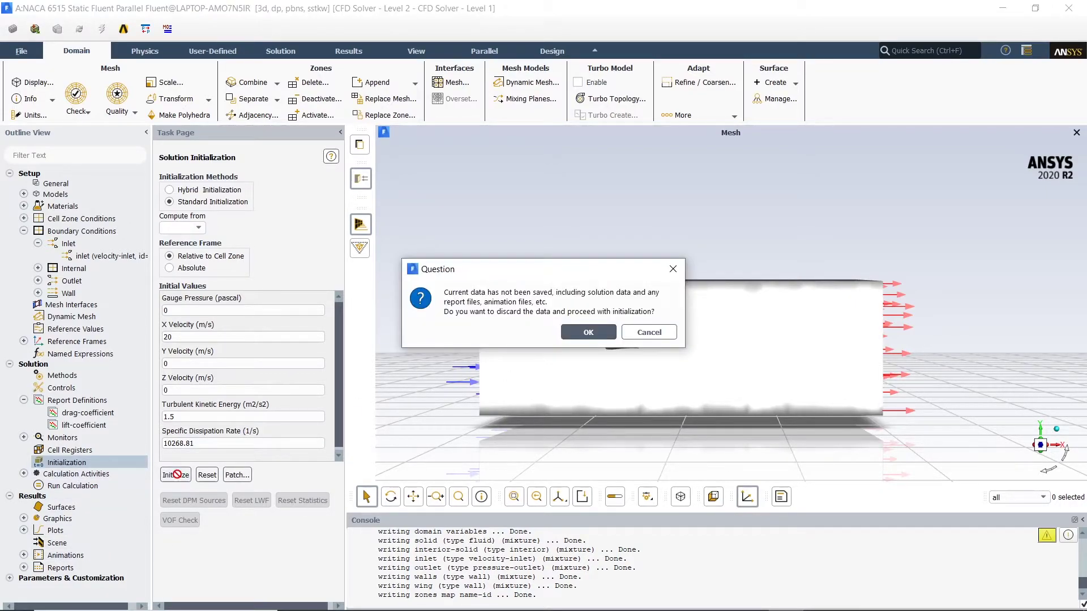
{"action": "left_click", "coordinate": [643, 334]}
Step: Set the number of iterations to 150 and run the calculation
{"action": "left_click", "coordinate": [62, 487]}
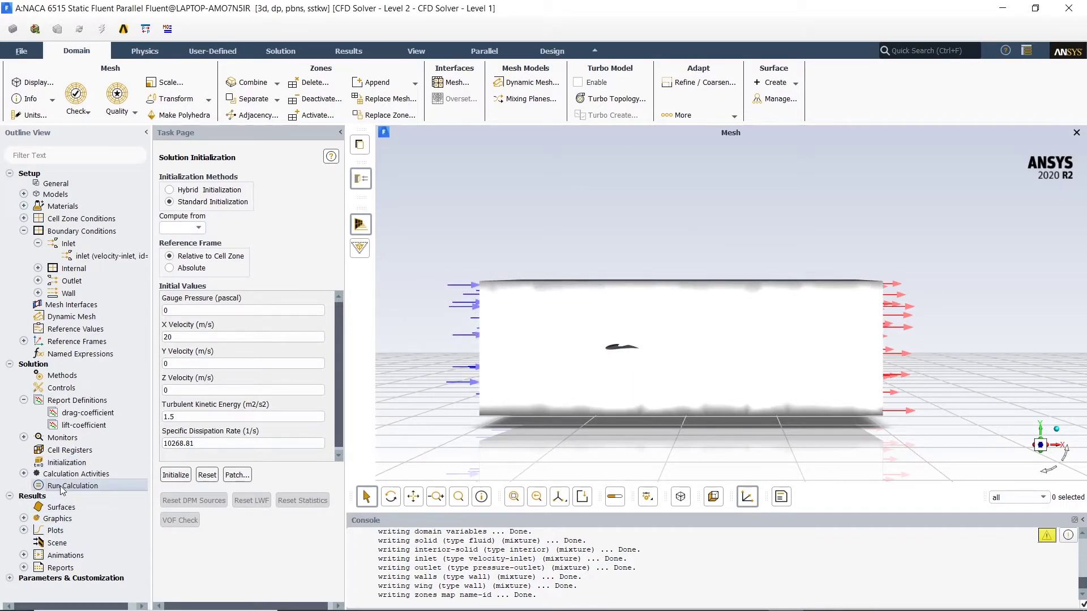
{"action": "double_click", "coordinate": [204, 318]}
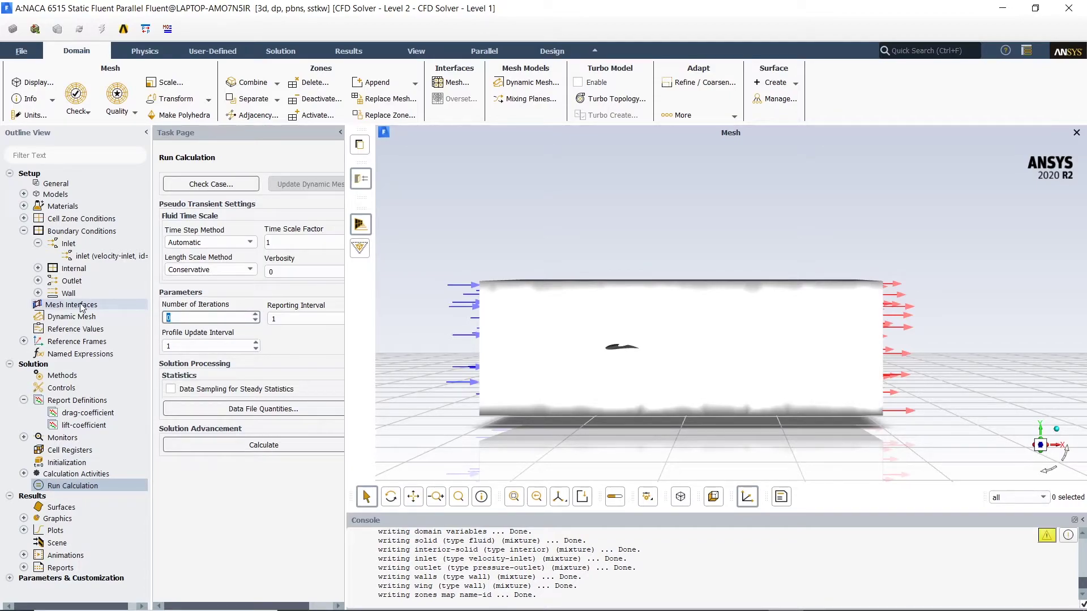
{"action": "type", "text": "150"}
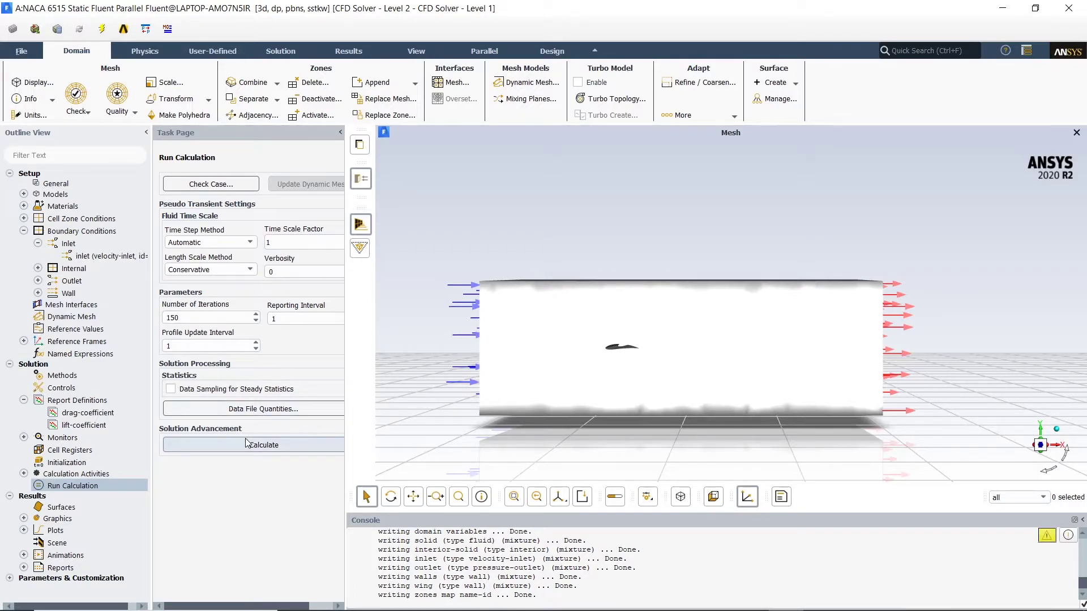
{"action": "left_click", "coordinate": [247, 443]}
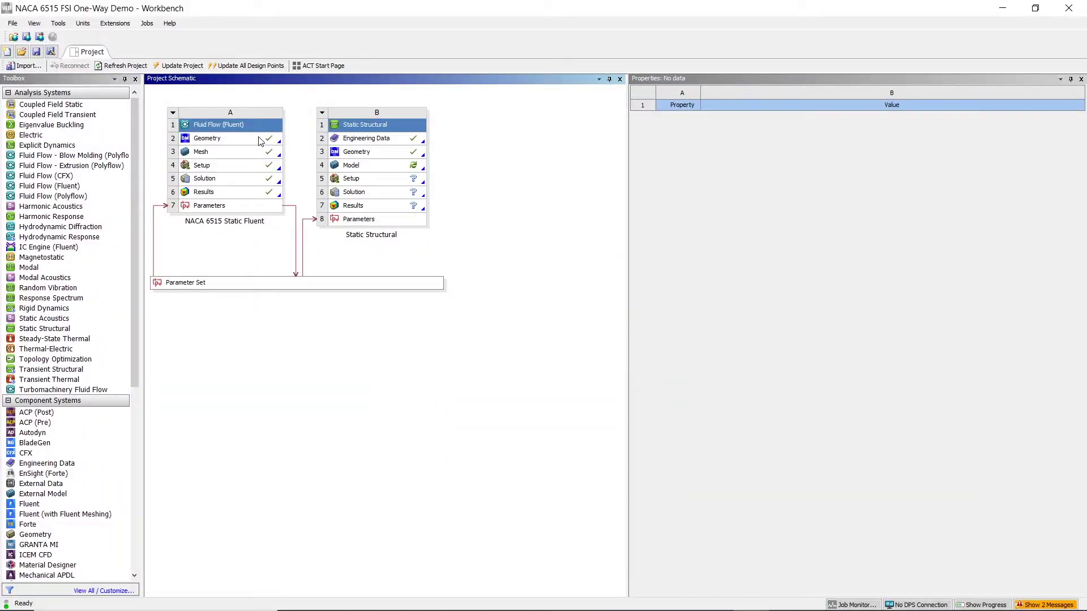
Step: In Workbench, share the Fluent system's geometry with the Static Structural system and link the Fluent solution to the structural setup
{"action": "left_click_drag", "start_coordinate": [261, 139], "coordinate": [344, 163]}
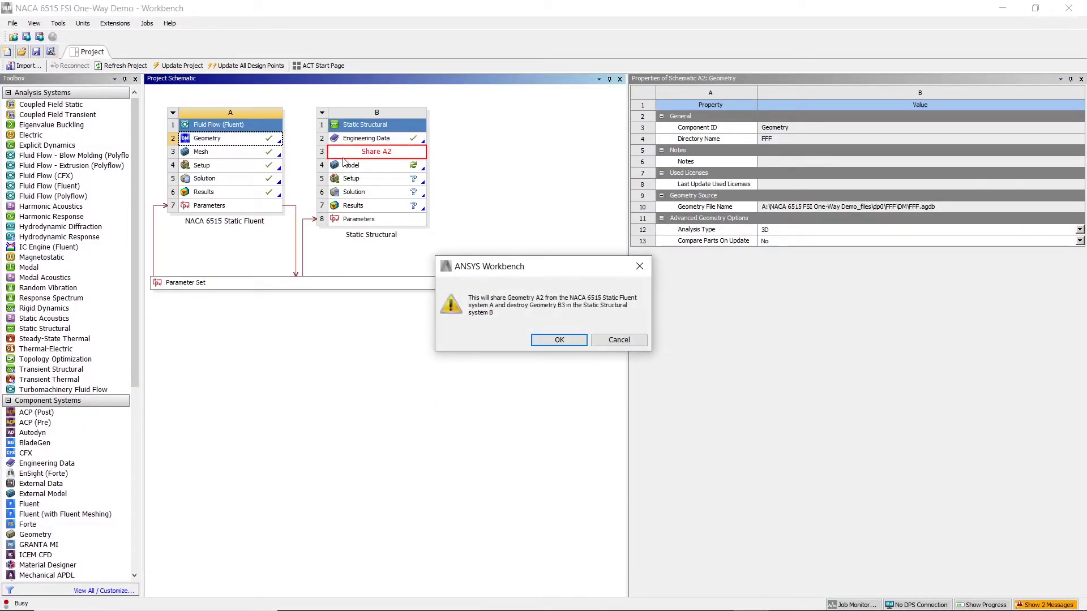
{"action": "left_click", "coordinate": [539, 342]}
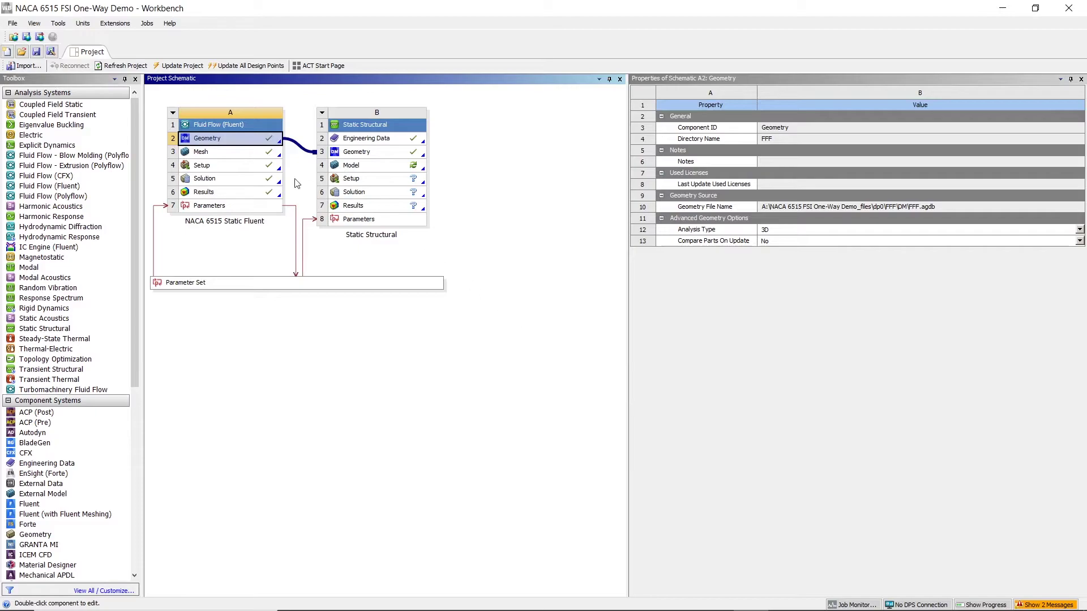
{"action": "left_click_drag", "start_coordinate": [230, 182], "coordinate": [351, 184]}
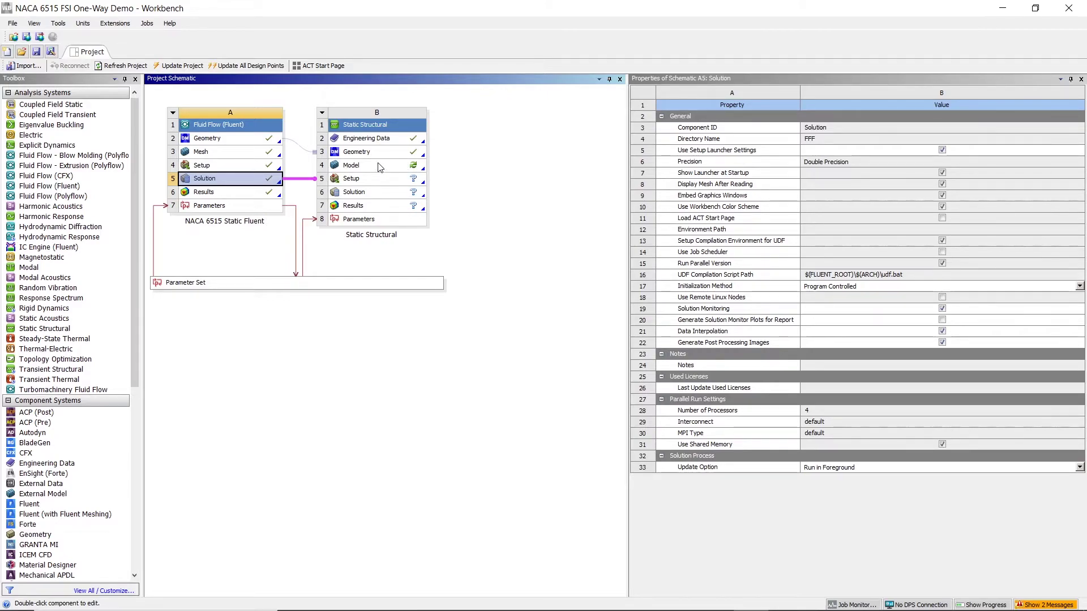
{"action": "left_click", "coordinate": [358, 154]}
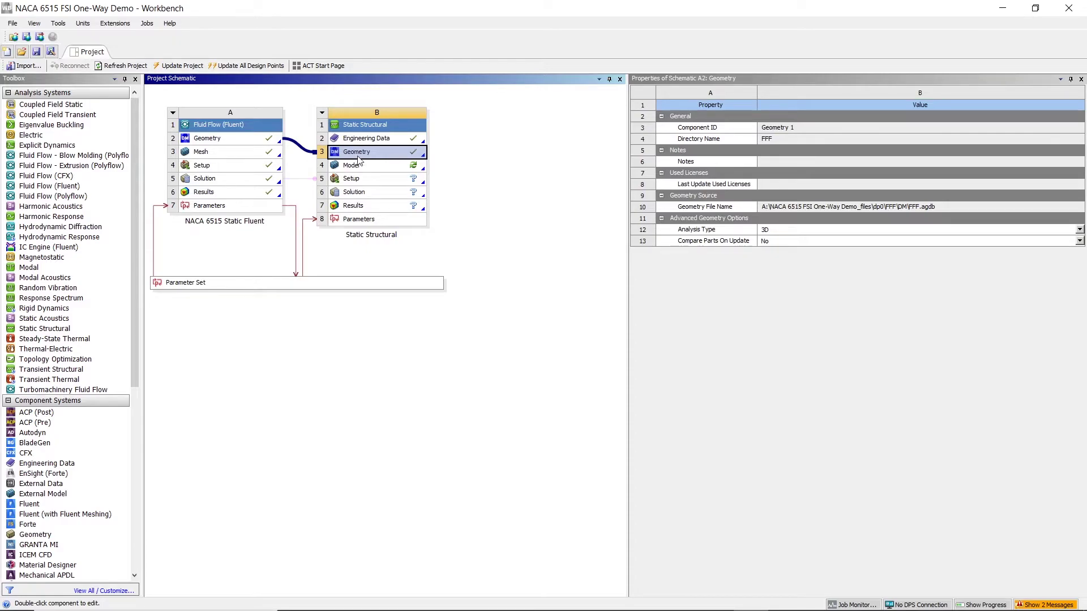
{"action": "left_click", "coordinate": [391, 351]}
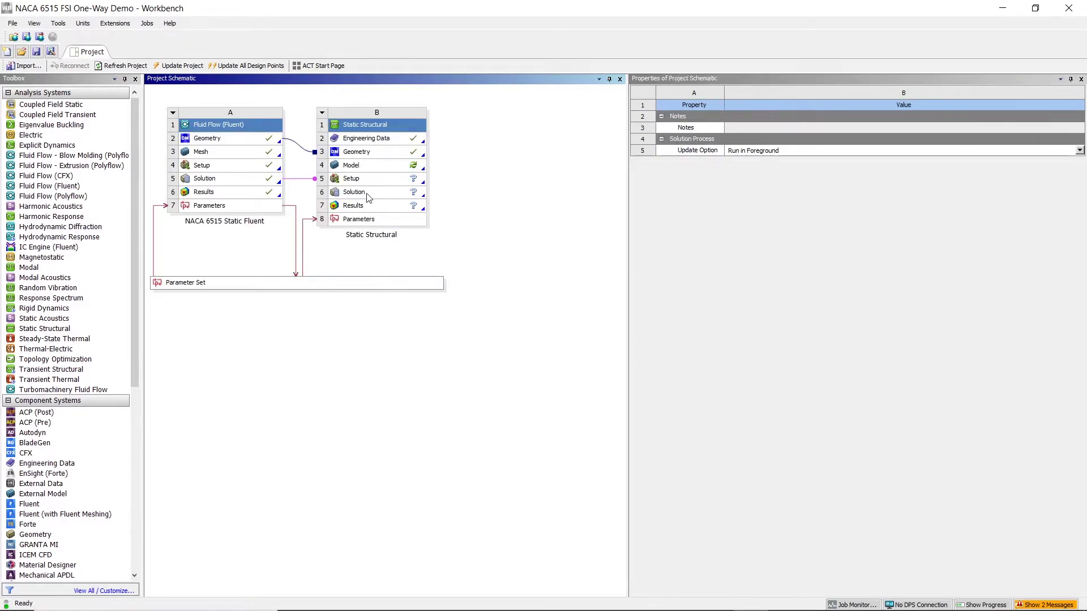
Step: Open the Static Structural model in Mechanical and check the mesh's physics preference
{"action": "double_click", "coordinate": [347, 167]}
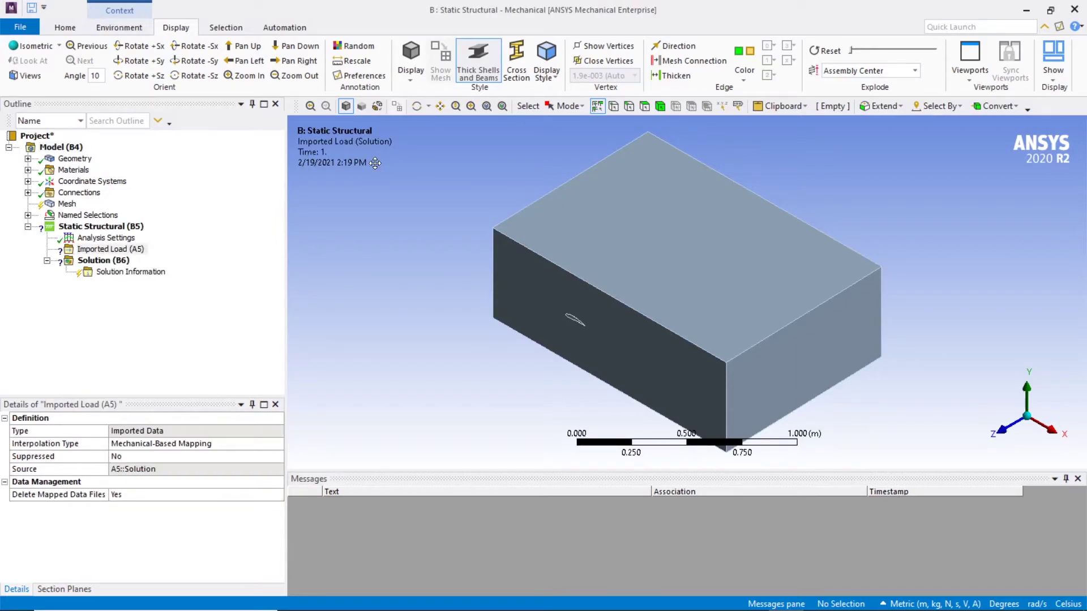
{"action": "left_click", "coordinate": [77, 205]}
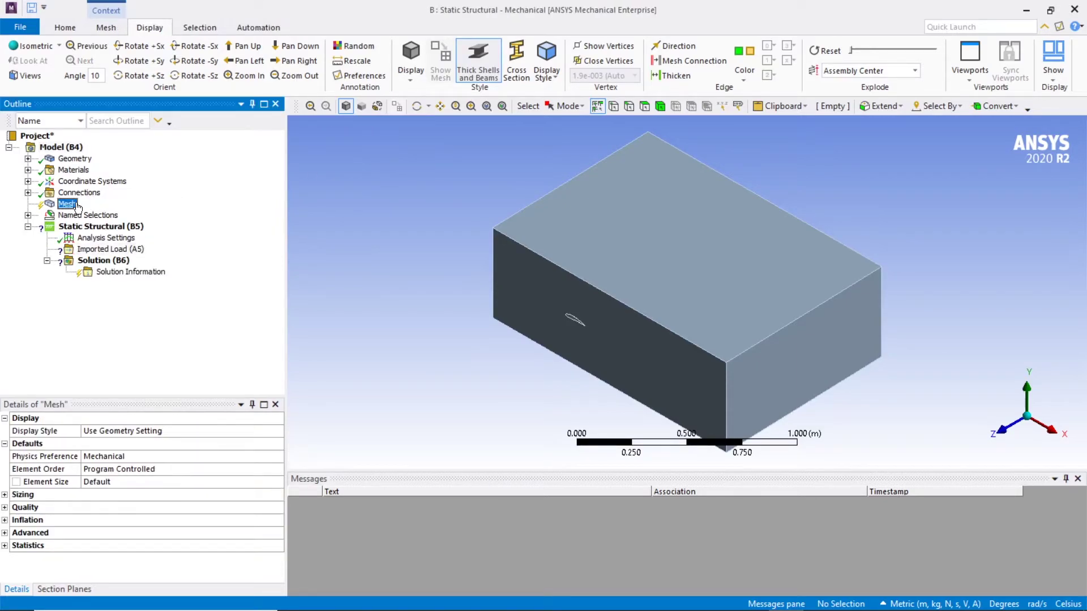
{"action": "left_click", "coordinate": [149, 456]}
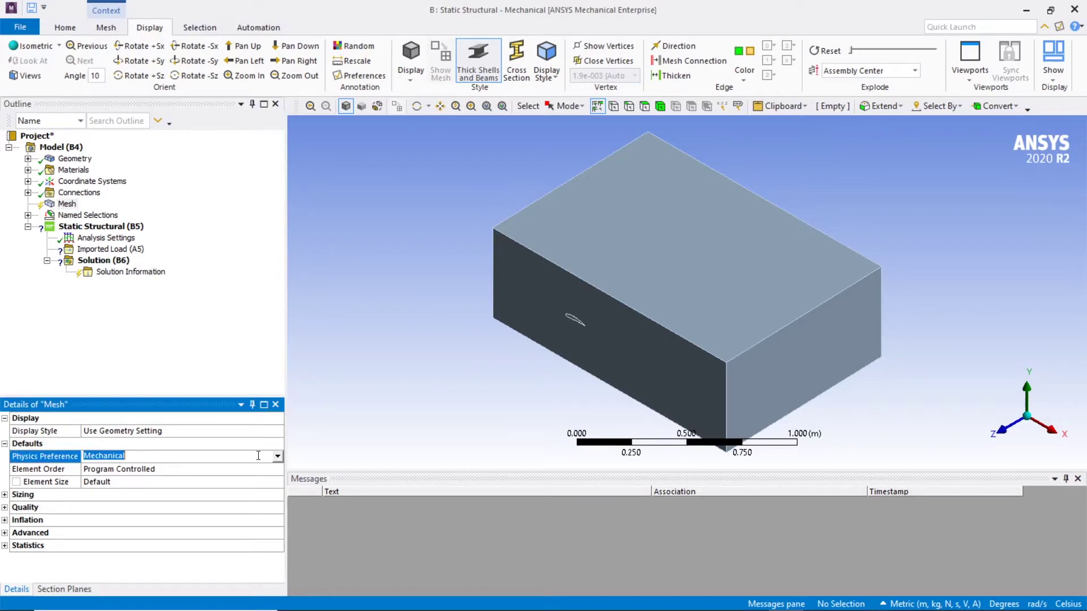
Step: Suppress the solid body of the surrounding flow domain in the geometry, keeping the wing body
{"action": "left_click", "coordinate": [27, 158]}
{"action": "left_click", "coordinate": [85, 181]}
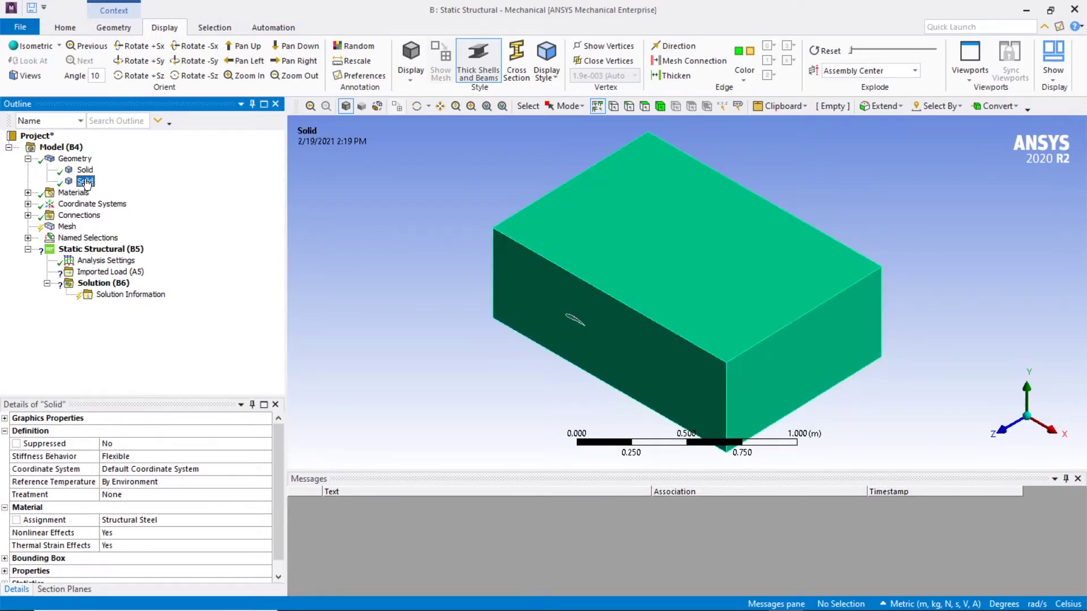
{"action": "left_click", "coordinate": [1006, 429]}
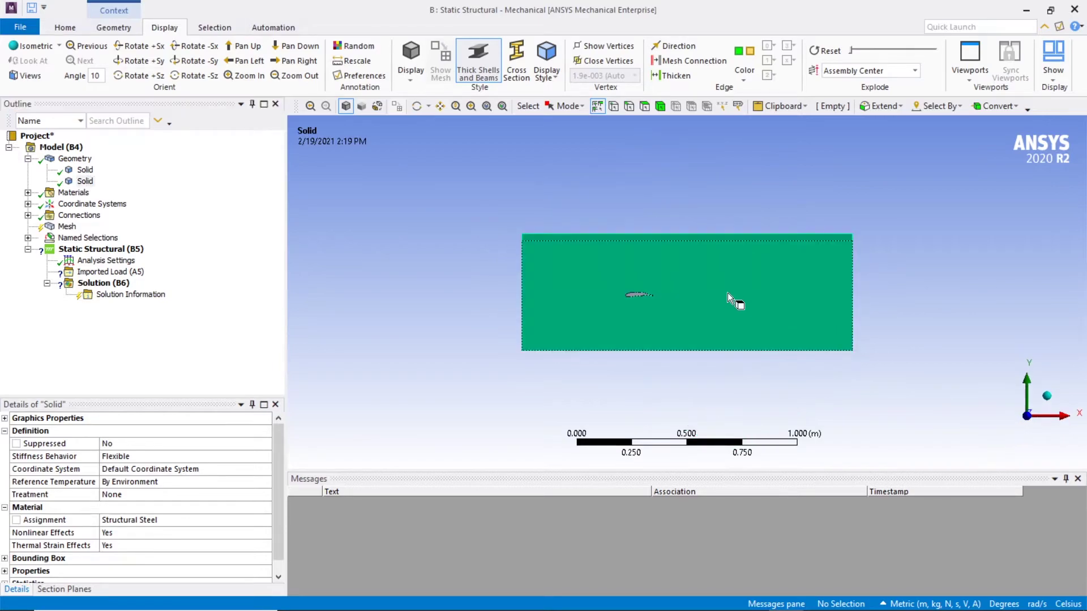
{"action": "scroll", "coordinate": [712, 292], "scroll_direction": "up", "scroll_amount": 6}
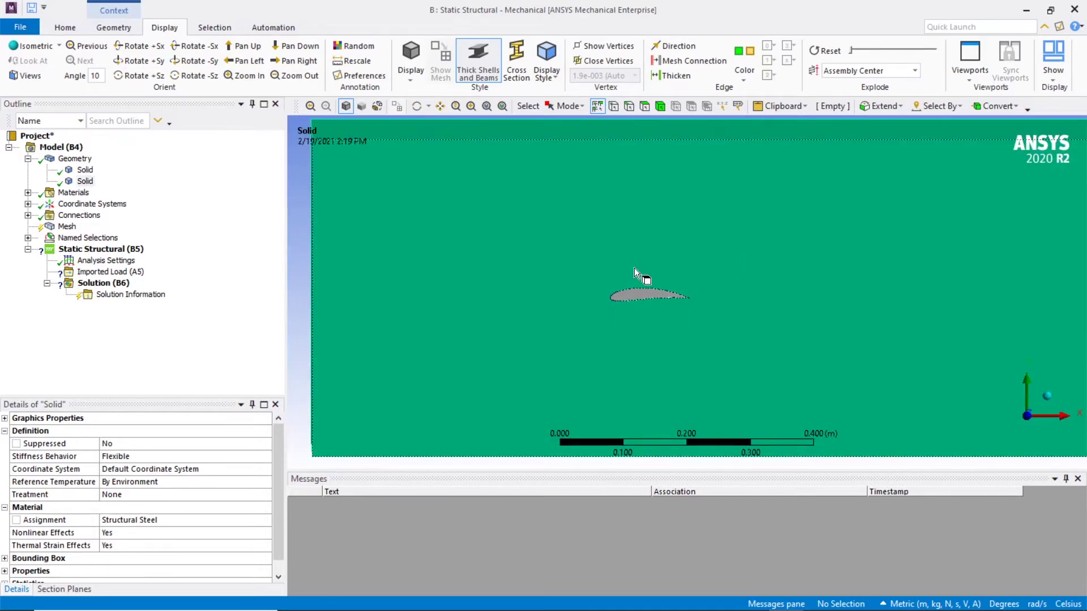
{"action": "left_click", "coordinate": [79, 171]}
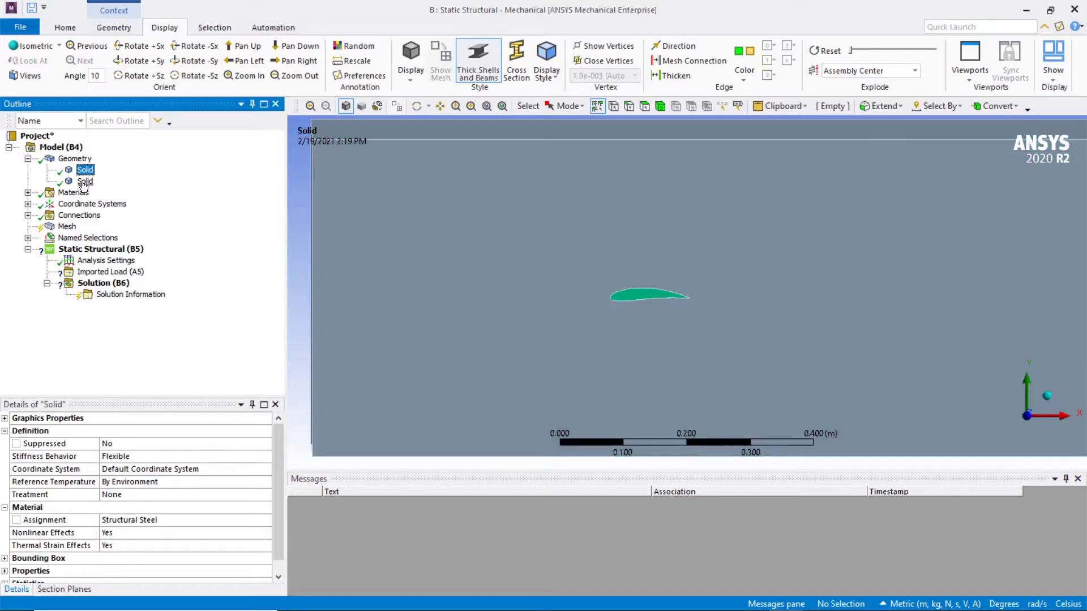
{"action": "right_click", "coordinate": [83, 182]}
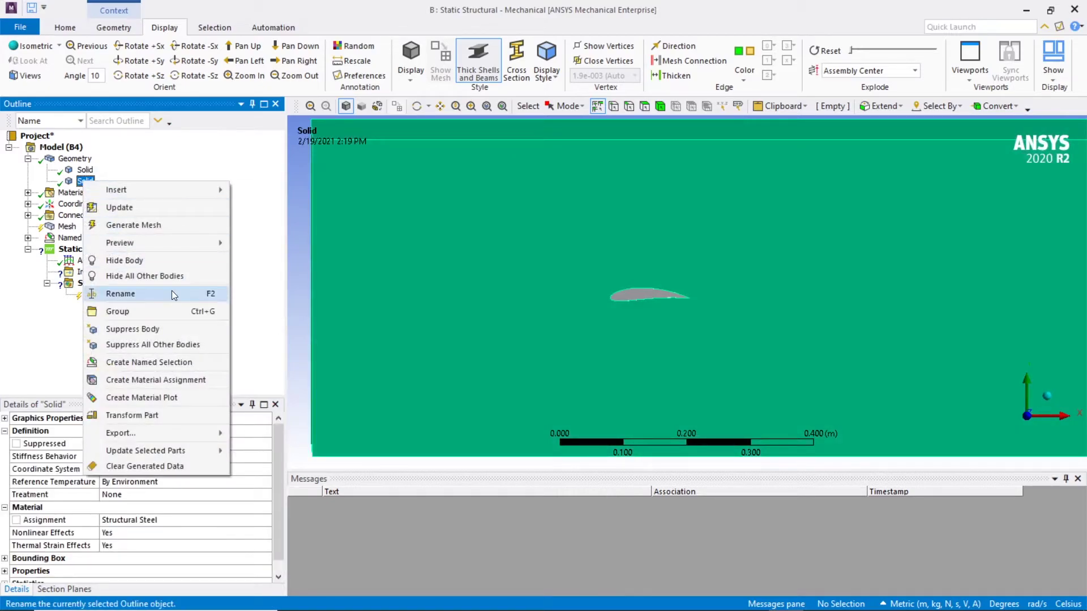
{"action": "left_click", "coordinate": [158, 331]}
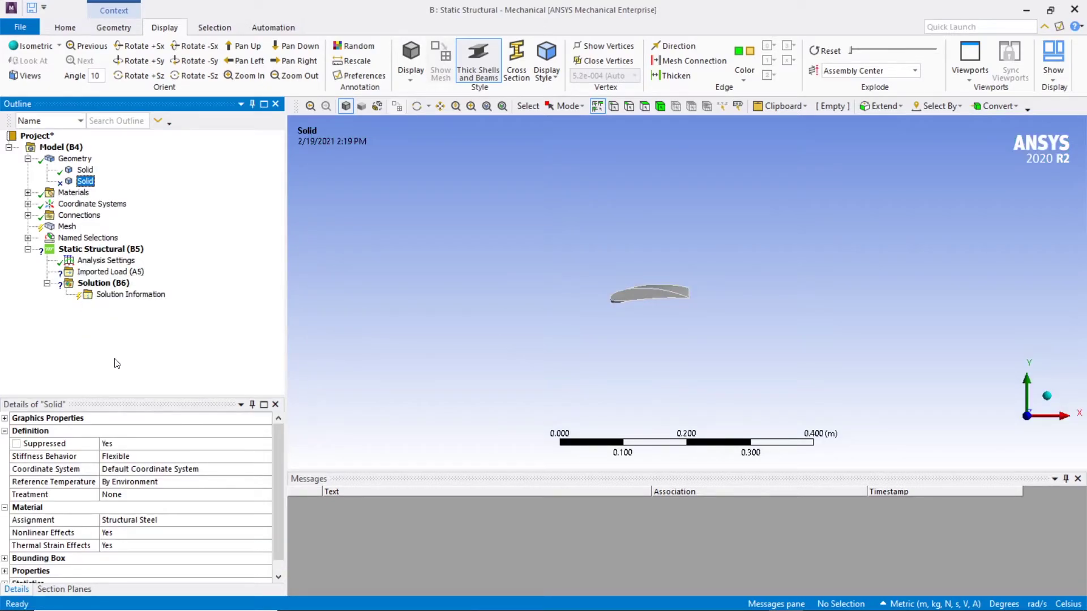
{"action": "left_click", "coordinate": [83, 169]}
Step: Set the mesh's physics preference to CFD and its element size to 0.03 m
{"action": "left_click", "coordinate": [65, 226]}
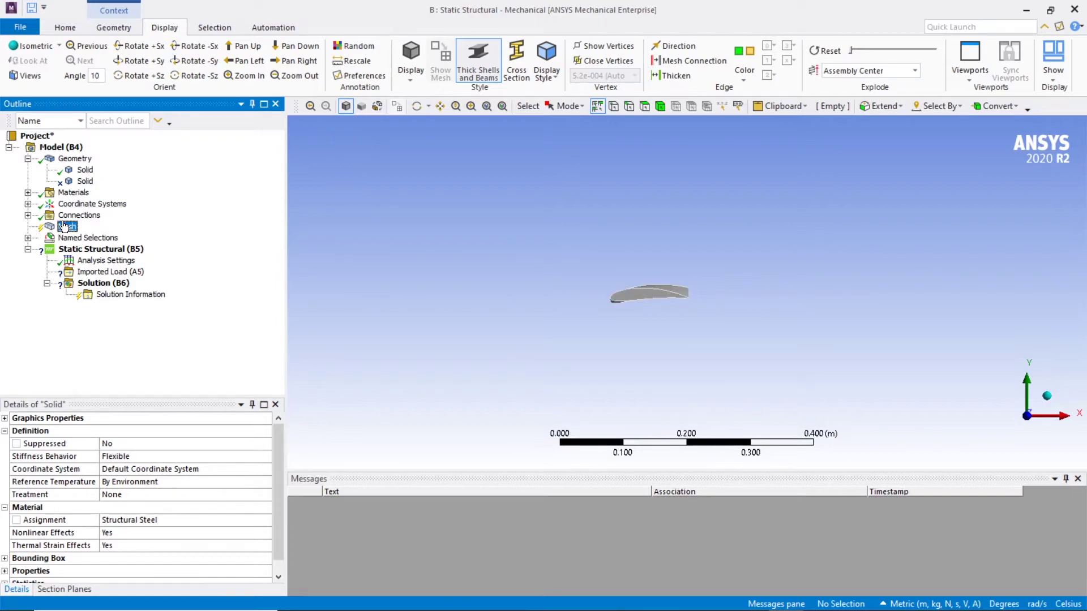
{"action": "left_click", "coordinate": [122, 456]}
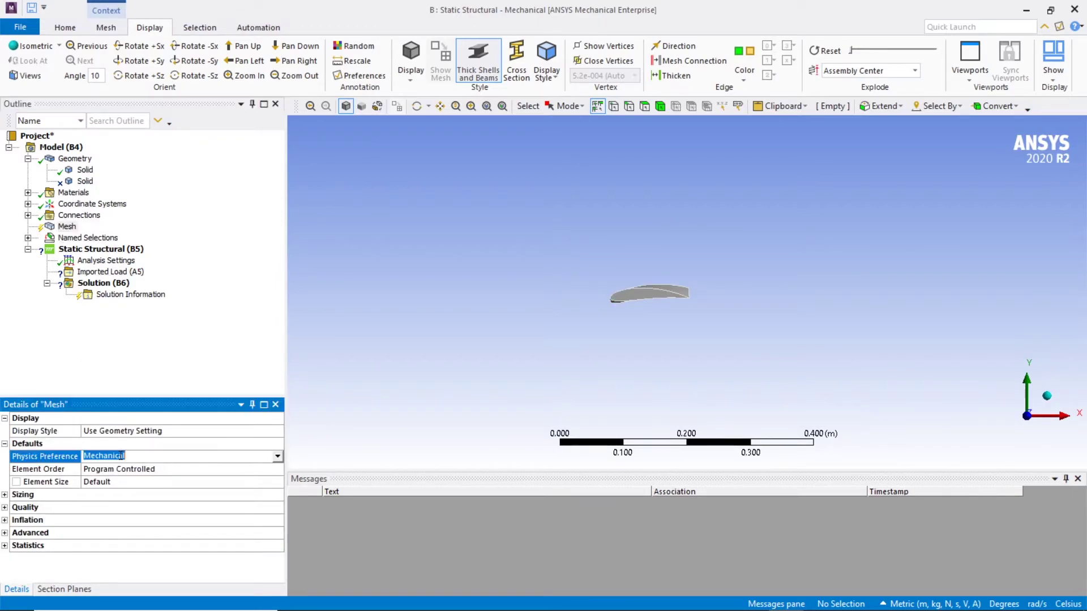
{"action": "left_click", "coordinate": [273, 456]}
{"action": "left_click", "coordinate": [276, 456]}
{"action": "left_click", "coordinate": [182, 495]}
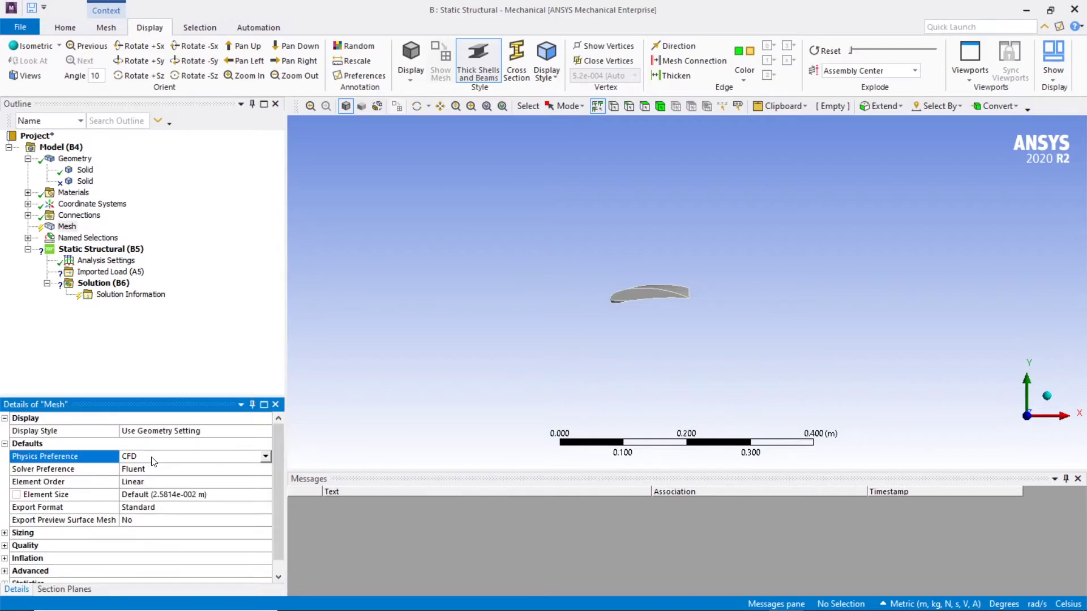
{"action": "left_click", "coordinate": [161, 496]}
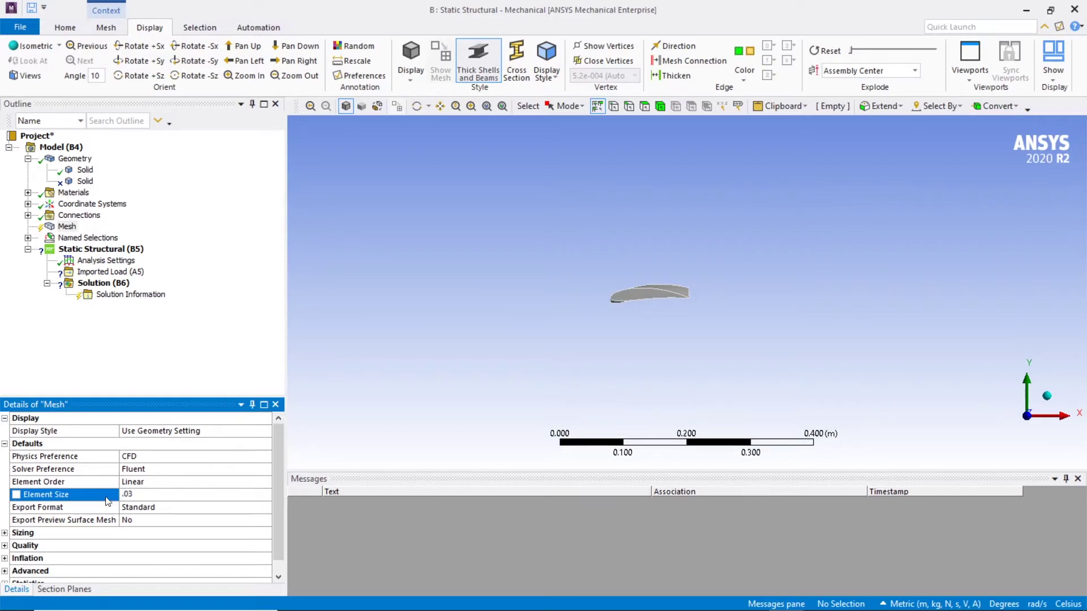
{"action": "key", "text": "Return"}
Step: Set the mesh sizing's max size to 0.03 m and update the mesh
{"action": "left_click", "coordinate": [7, 533]}
{"action": "scroll", "coordinate": [175, 533], "scroll_direction": "down", "scroll_amount": 2}
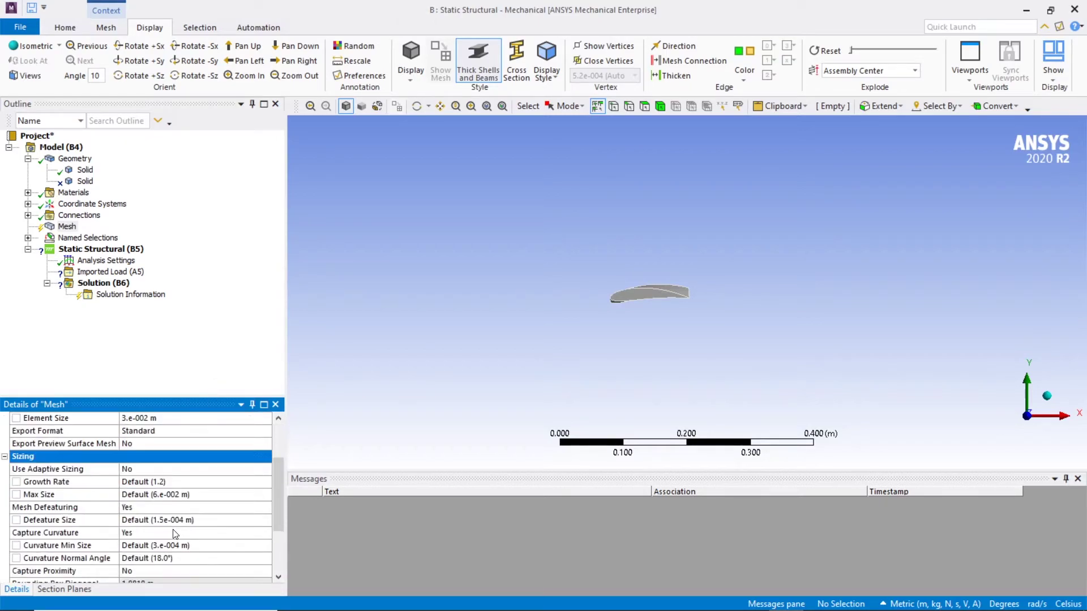
{"action": "left_click", "coordinate": [163, 496]}
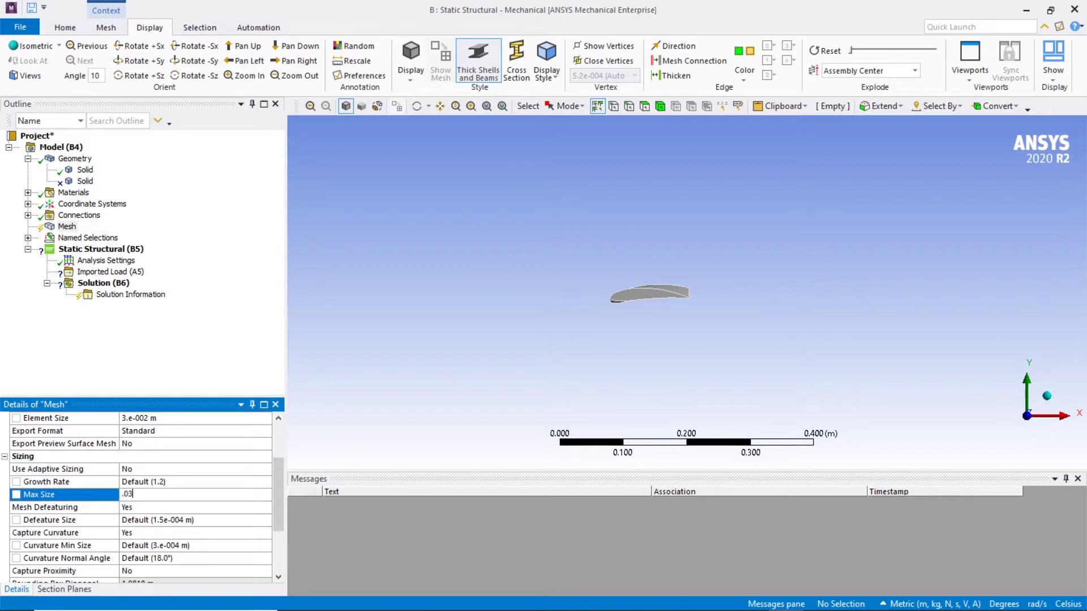
{"action": "type", "text": ".03"}
{"action": "key", "text": "Return"}
{"action": "scroll", "coordinate": [164, 479], "scroll_direction": "down", "scroll_amount": 2}
{"action": "scroll", "coordinate": [157, 522], "scroll_direction": "down", "scroll_amount": 1}
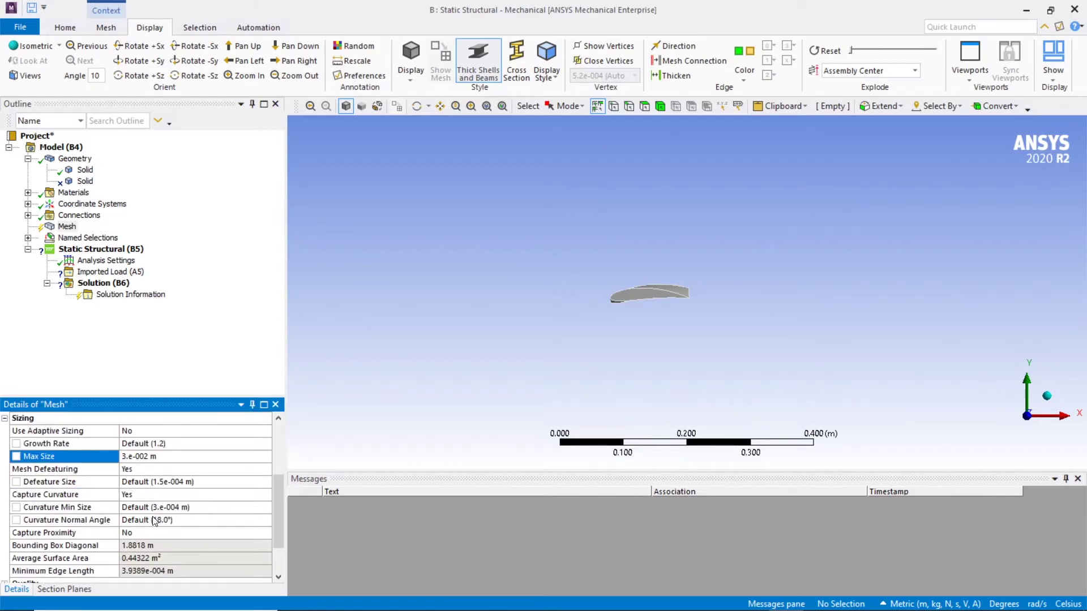
{"action": "right_click", "coordinate": [67, 226]}
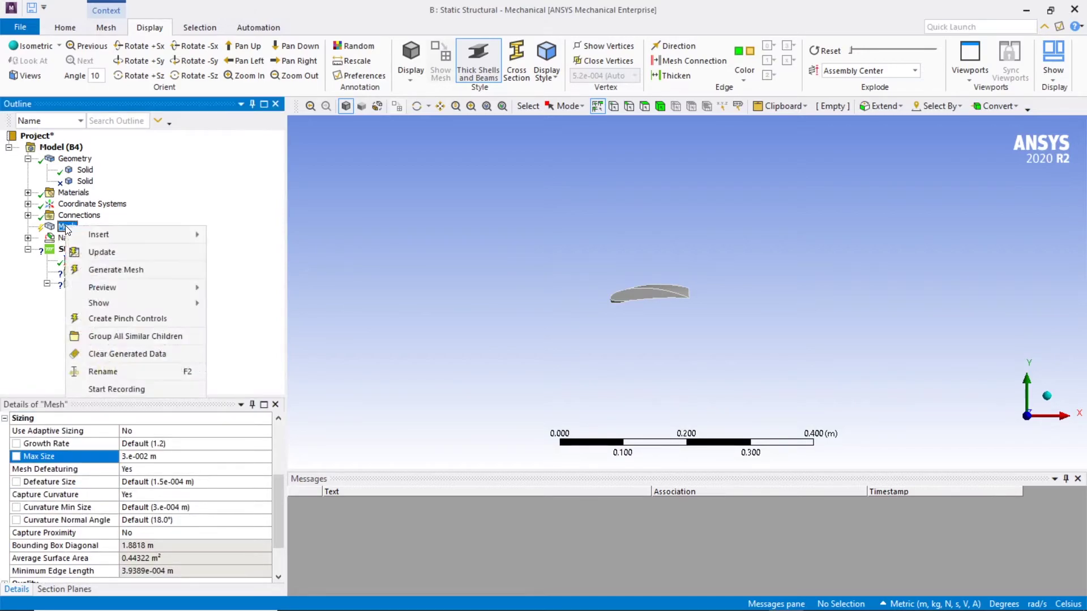
{"action": "left_click", "coordinate": [117, 256]}
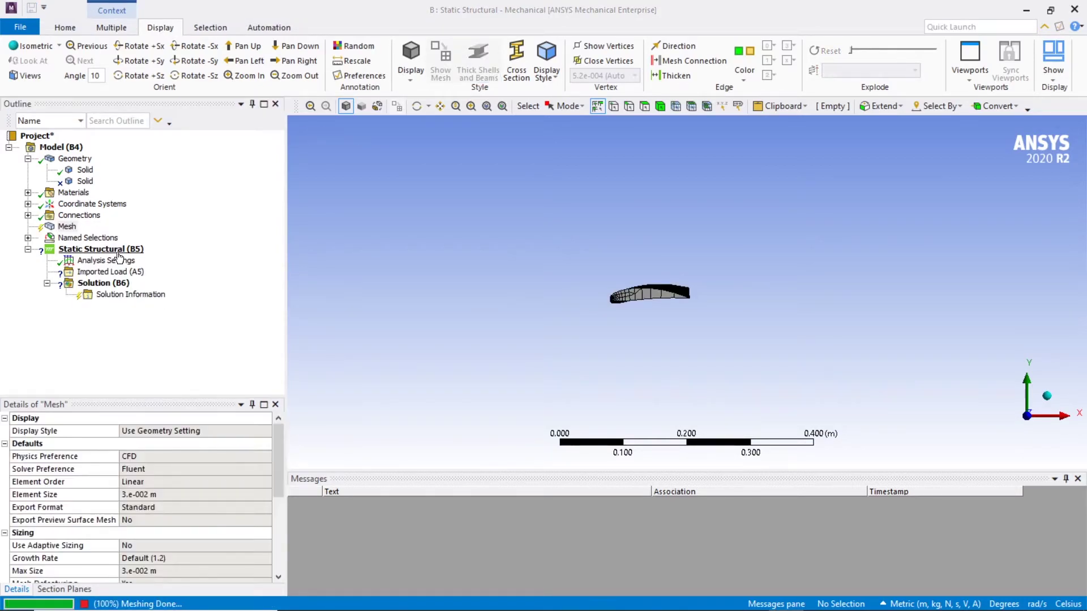
Step: Examine the generated wing mesh up close and from different angles, including the airfoil end face
{"action": "scroll", "coordinate": [573, 268], "scroll_direction": "up", "scroll_amount": 3}
{"action": "scroll", "coordinate": [575, 268], "scroll_direction": "up", "scroll_amount": 3}
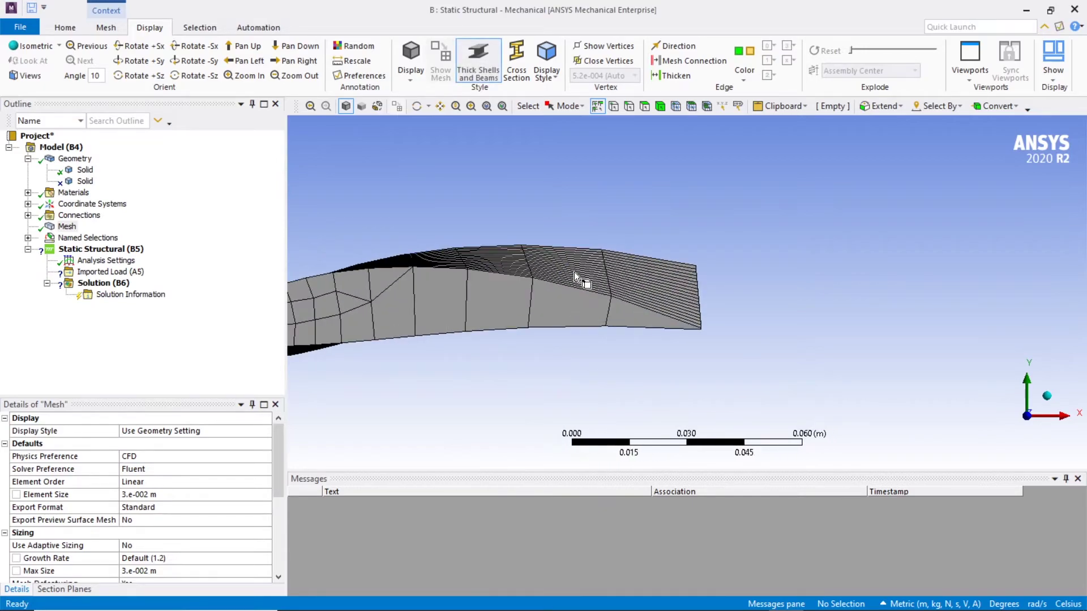
{"action": "middle_click_drag", "start_coordinate": [574, 271], "coordinate": [582, 298]}
{"action": "scroll", "coordinate": [582, 264], "scroll_direction": "down", "scroll_amount": 5}
{"action": "middle_click_drag", "start_coordinate": [667, 225], "coordinate": [682, 317]}
{"action": "left_click", "coordinate": [1018, 428]}
{"action": "scroll", "coordinate": [730, 352], "scroll_direction": "up", "scroll_amount": 2}
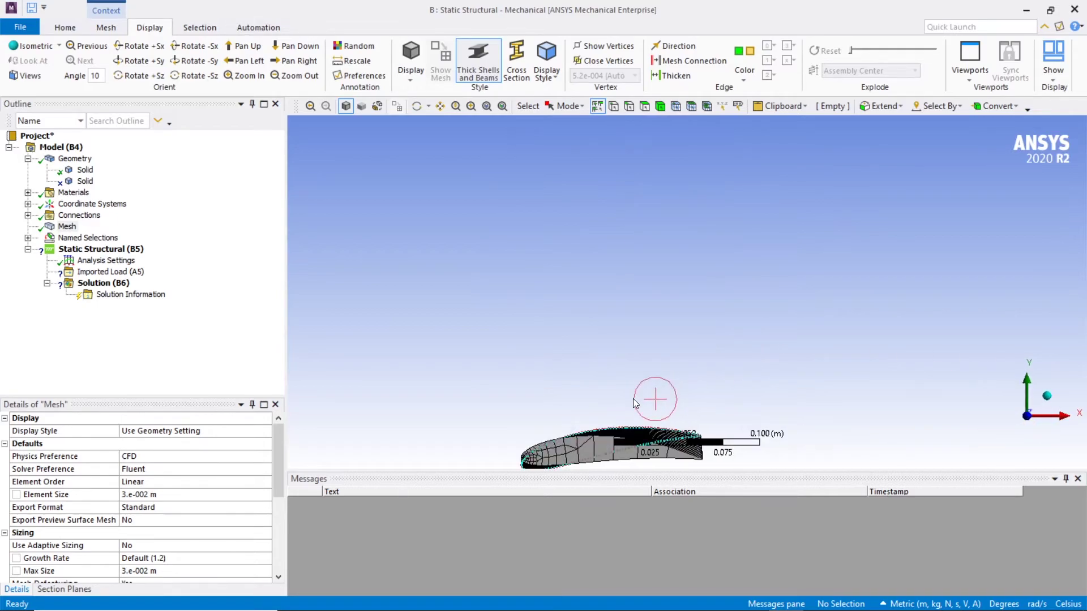
{"action": "middle_click_drag", "start_coordinate": [649, 395], "coordinate": [650, 237], "text": "ctrl"}
Step: Refresh the imported load from the Fluent solution and insert an imported pressure under it
{"action": "left_click", "coordinate": [139, 272]}
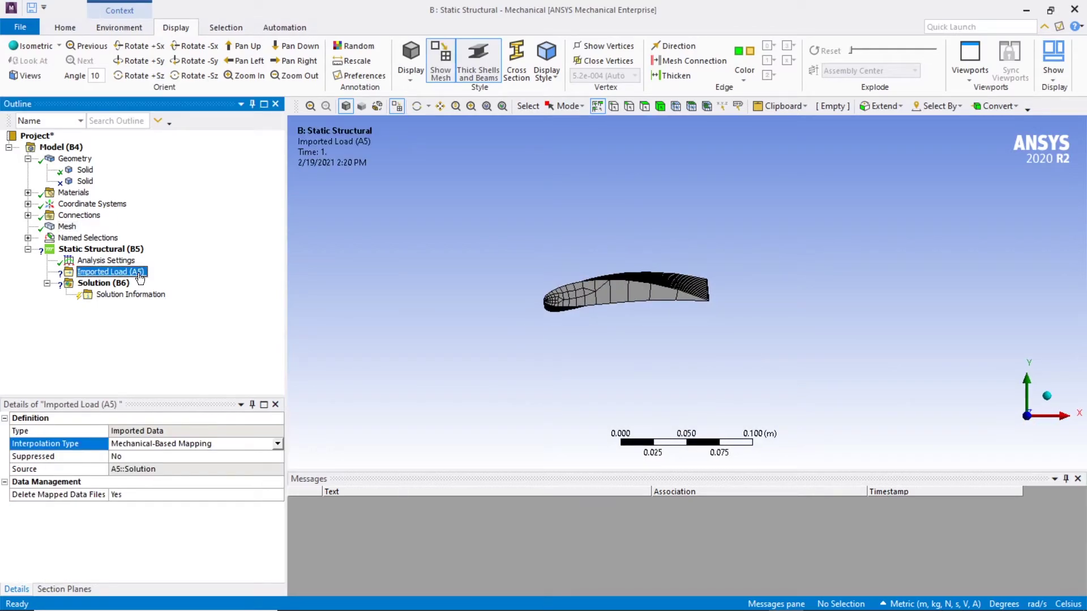
{"action": "right_click", "coordinate": [140, 277]}
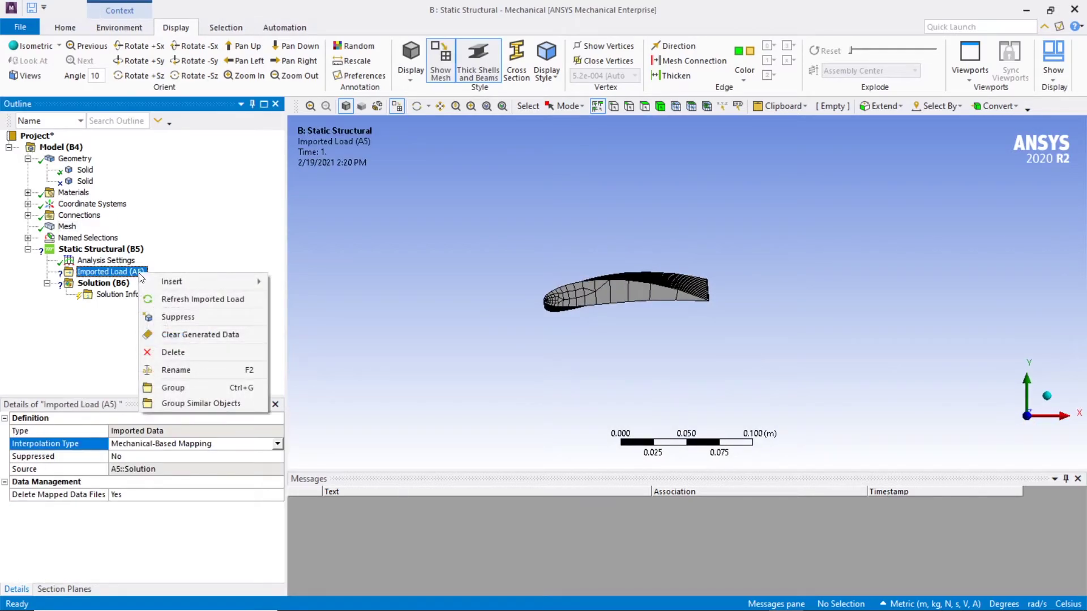
{"action": "left_click", "coordinate": [201, 300]}
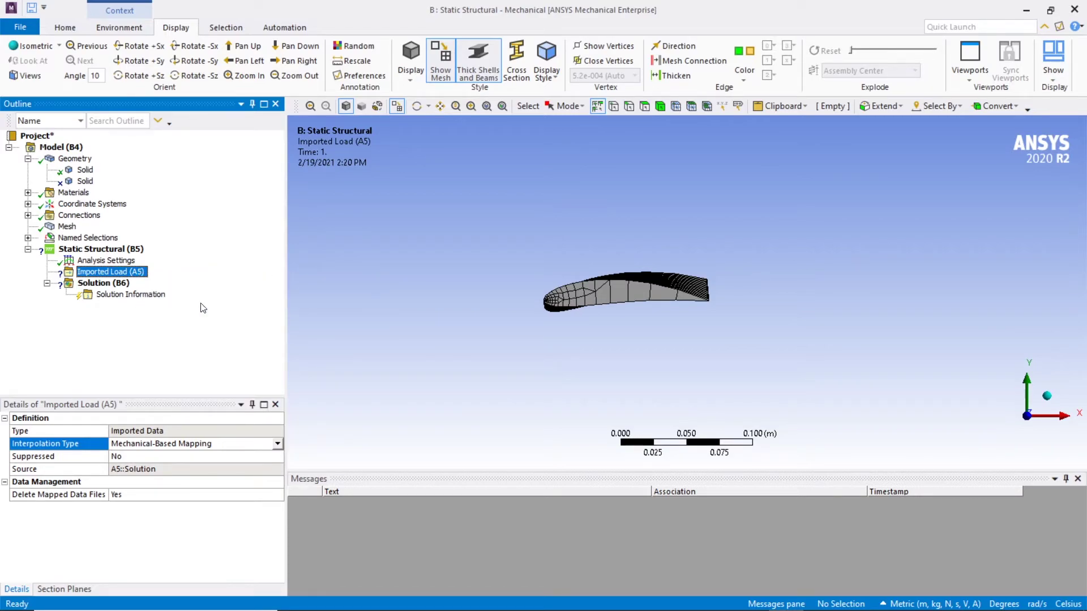
{"action": "right_click", "coordinate": [129, 275]}
{"action": "mouse_move", "coordinate": [204, 280]}
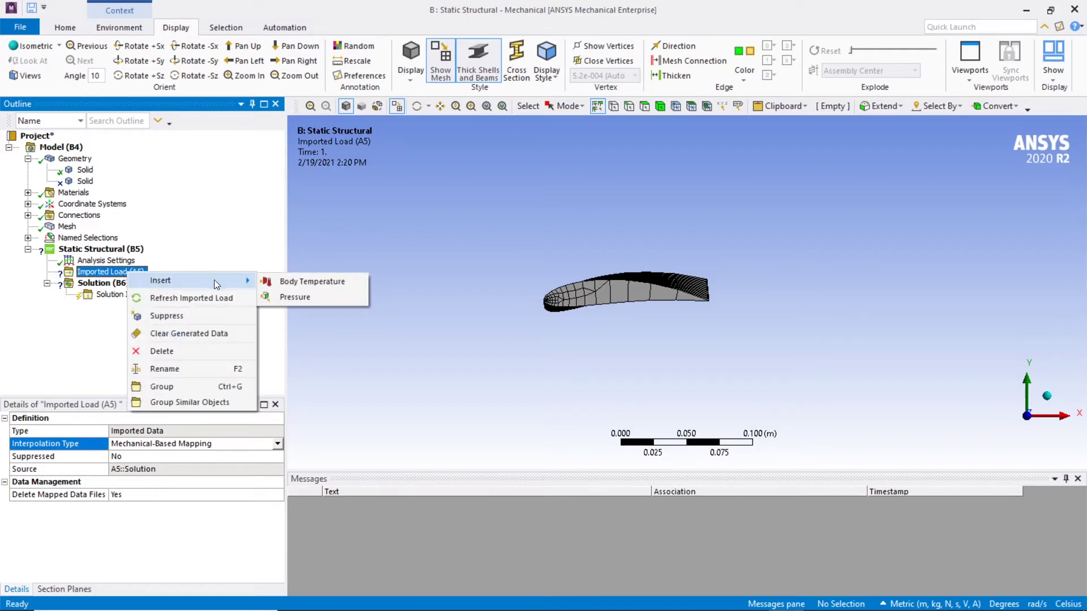
{"action": "left_click", "coordinate": [283, 298]}
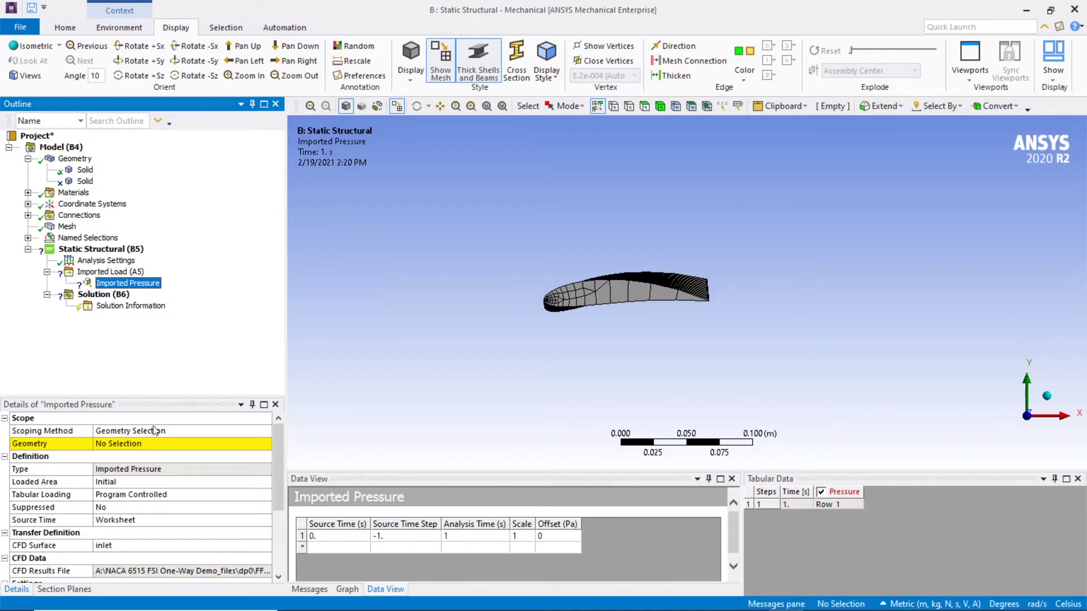
Step: Scope the imported pressure to two wing faces: the long curved surface and the end face on the negative Z side
{"action": "left_click", "coordinate": [163, 441]}
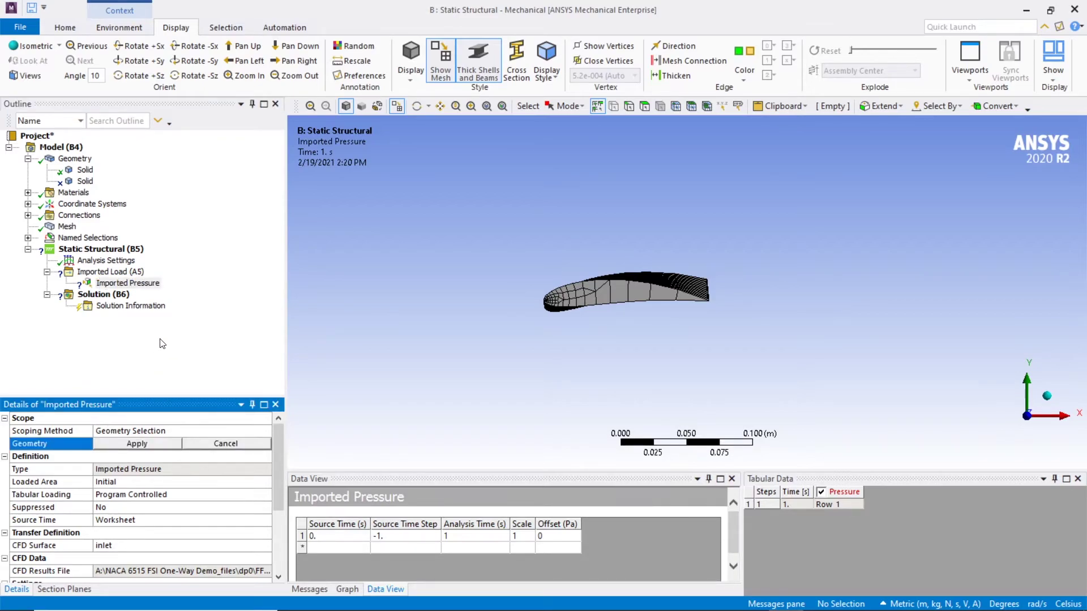
{"action": "left_click", "coordinate": [634, 284]}
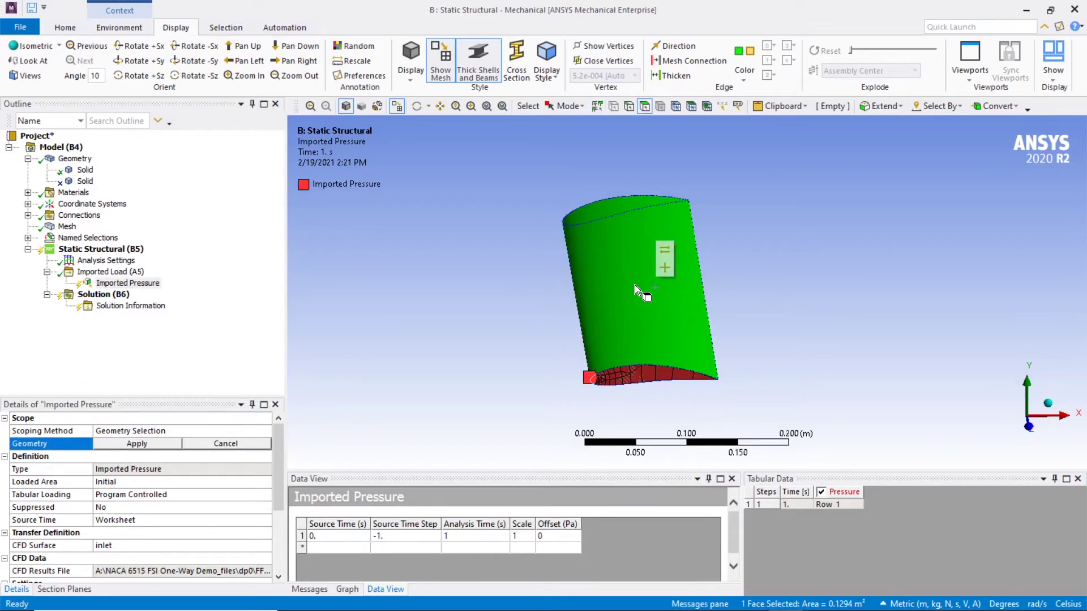
{"action": "middle_click_drag", "start_coordinate": [633, 284], "coordinate": [434, 309]}
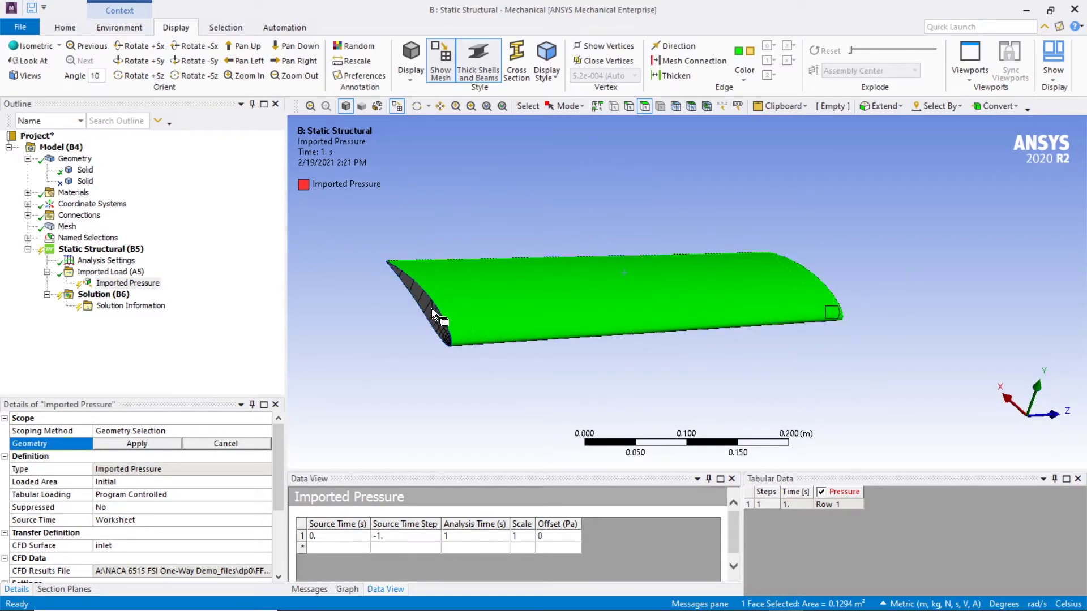
{"action": "left_click", "coordinate": [500, 296], "text": "ctrl"}
{"action": "middle_click_drag", "start_coordinate": [501, 296], "coordinate": [487, 340]}
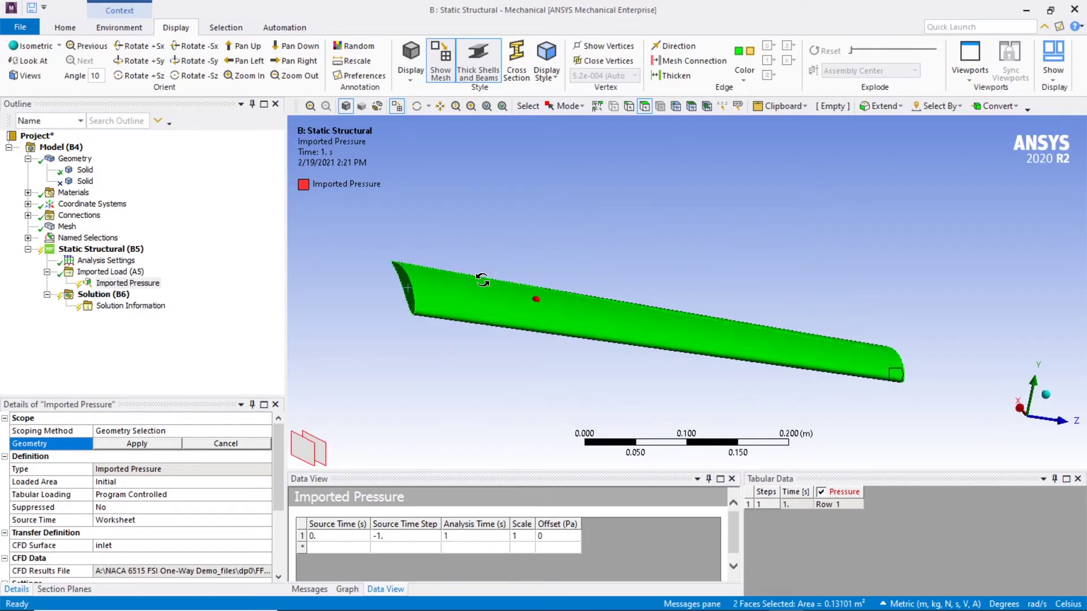
{"action": "left_click", "coordinate": [152, 447]}
{"action": "middle_click_drag", "start_coordinate": [592, 461], "coordinate": [462, 371]}
{"action": "left_click", "coordinate": [1067, 430]}
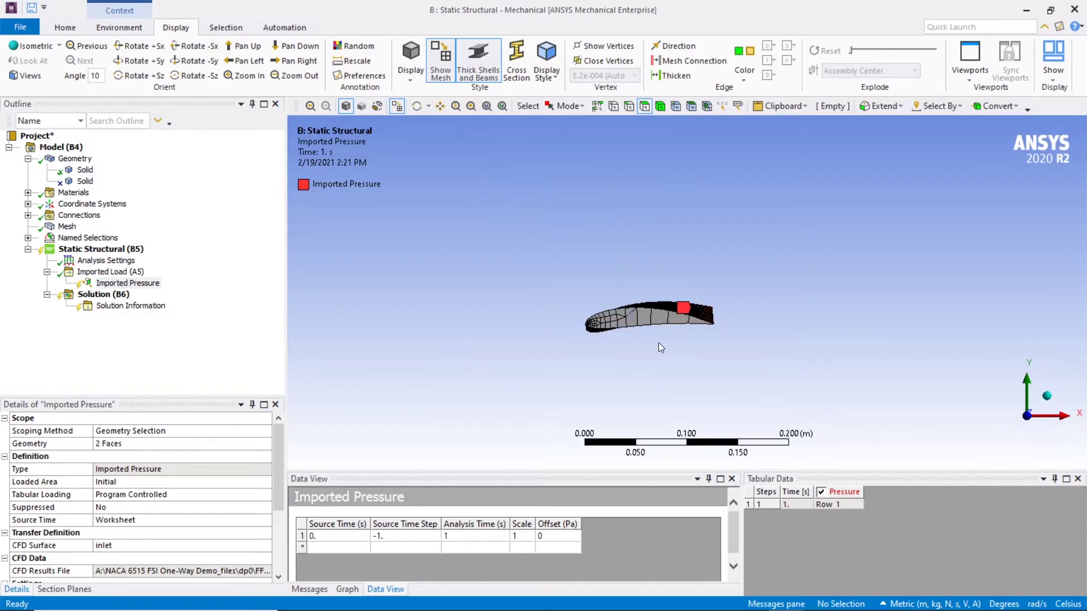
{"action": "scroll", "coordinate": [150, 478], "scroll_direction": "down", "scroll_amount": 3}
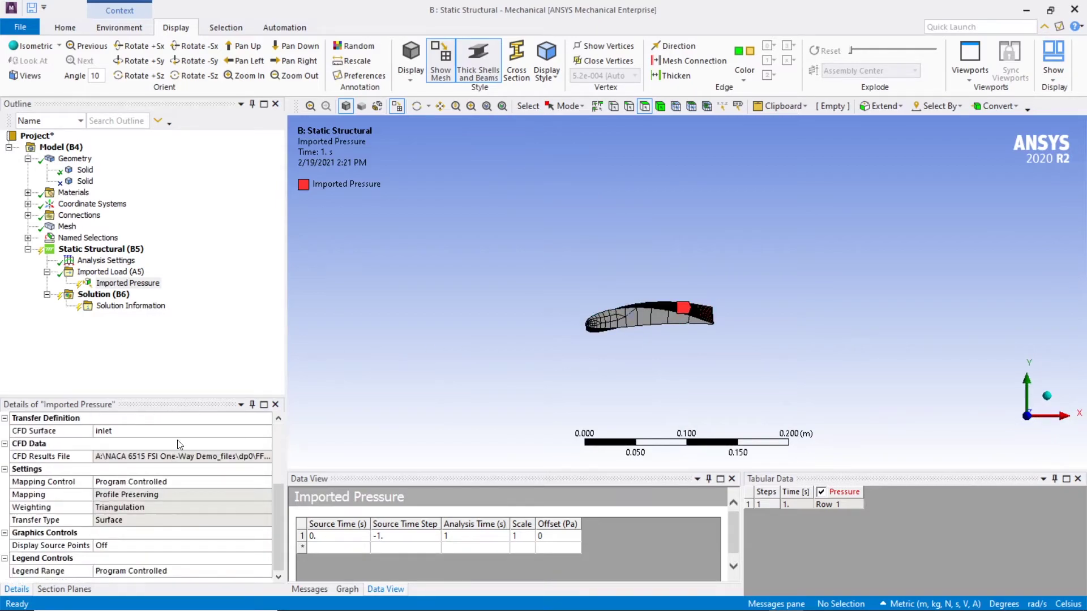
{"action": "scroll", "coordinate": [158, 465], "scroll_direction": "up", "scroll_amount": 3}
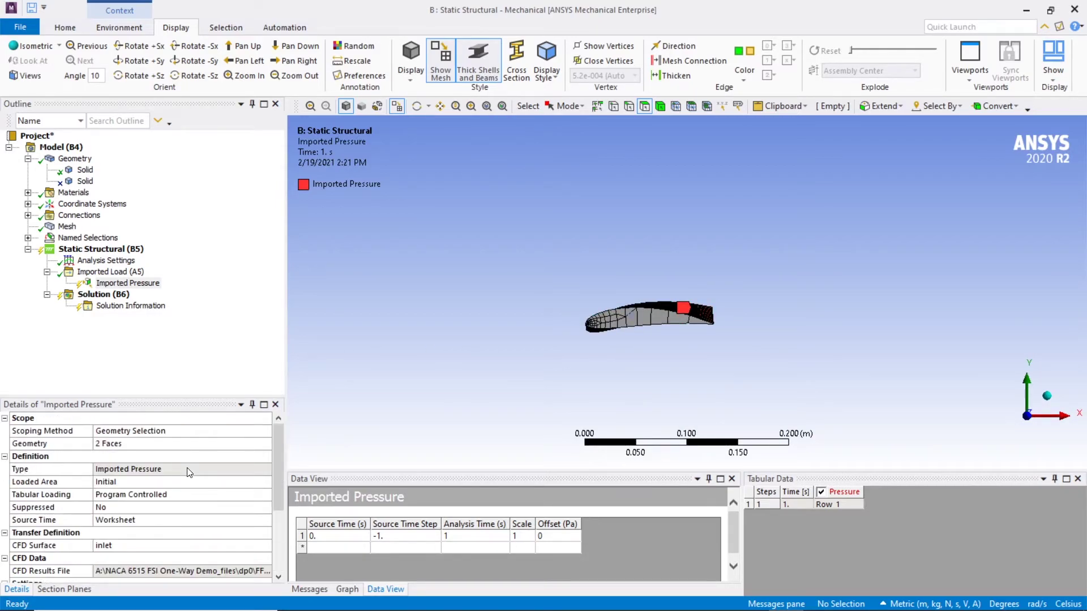
{"action": "scroll", "coordinate": [188, 473], "scroll_direction": "down", "scroll_amount": 3}
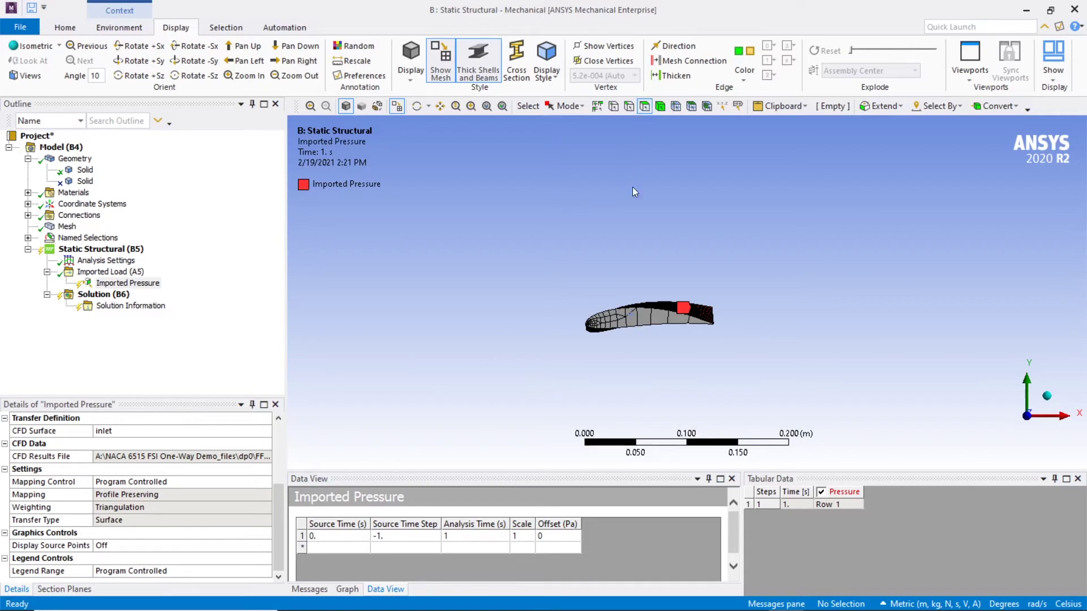
{"action": "left_click", "coordinate": [626, 320]}
{"action": "right_click", "coordinate": [625, 318]}
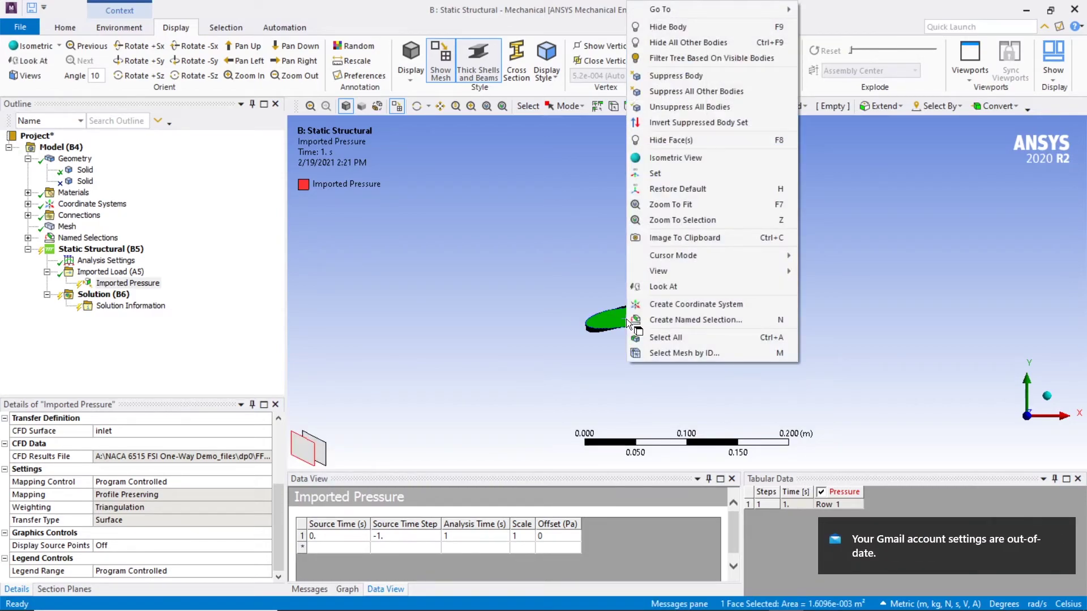
{"action": "left_click", "coordinate": [532, 267]}
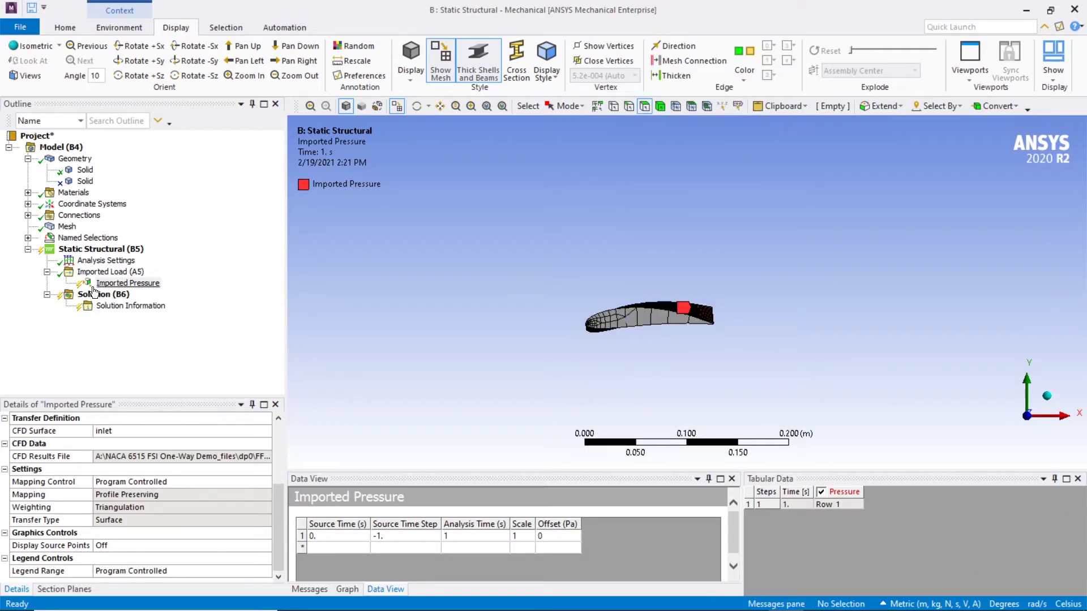
Step: Add a fixed support to the static structural analysis on the wing's airfoil end face on the positive Z side
{"action": "left_click", "coordinate": [78, 251]}
{"action": "right_click", "coordinate": [78, 252]}
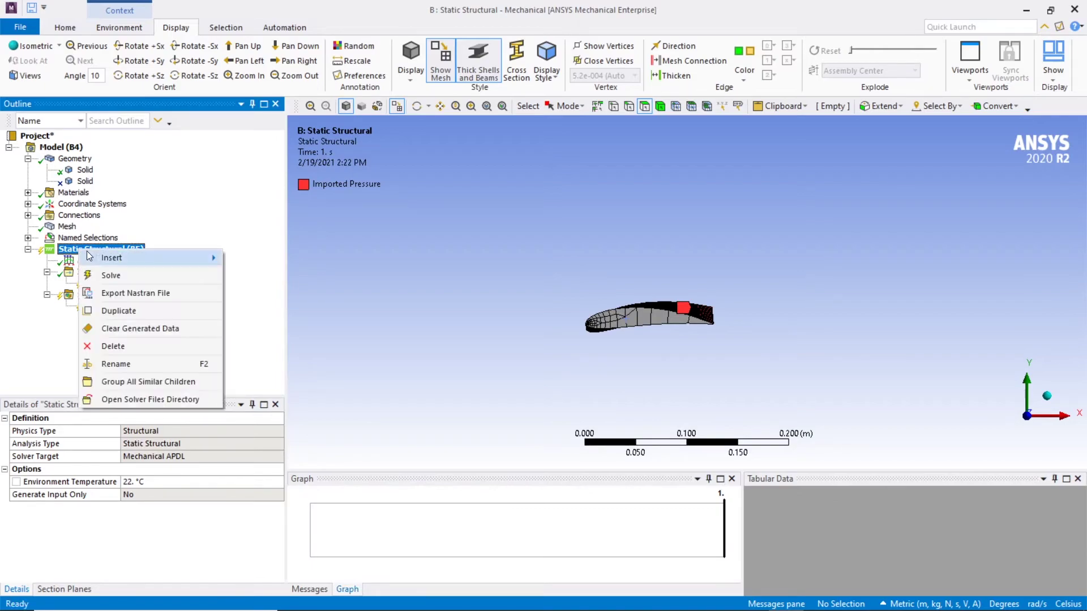
{"action": "mouse_move", "coordinate": [95, 258]}
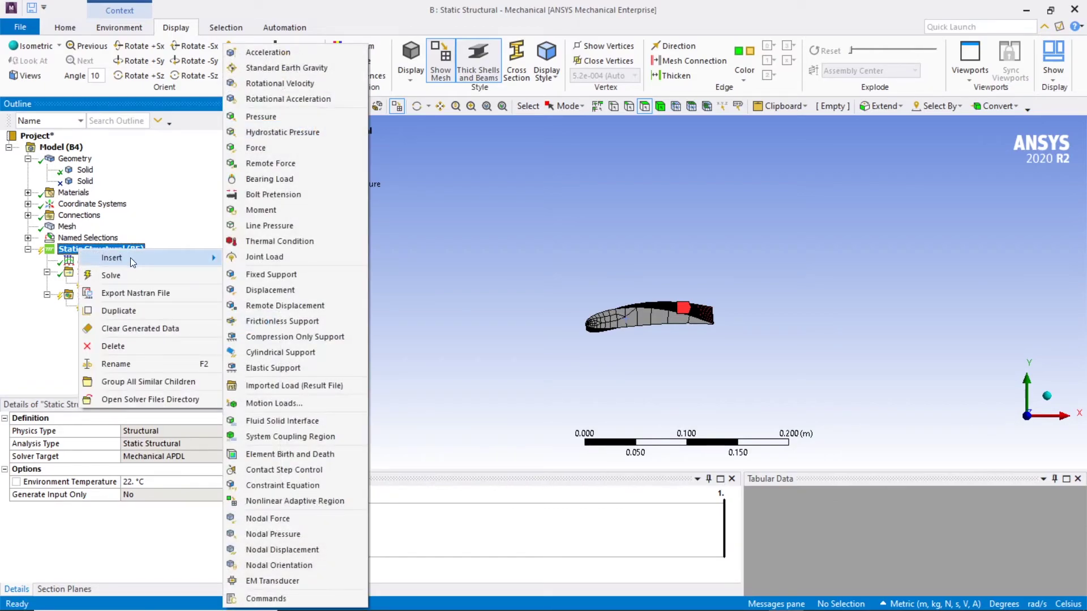
{"action": "left_click", "coordinate": [277, 275]}
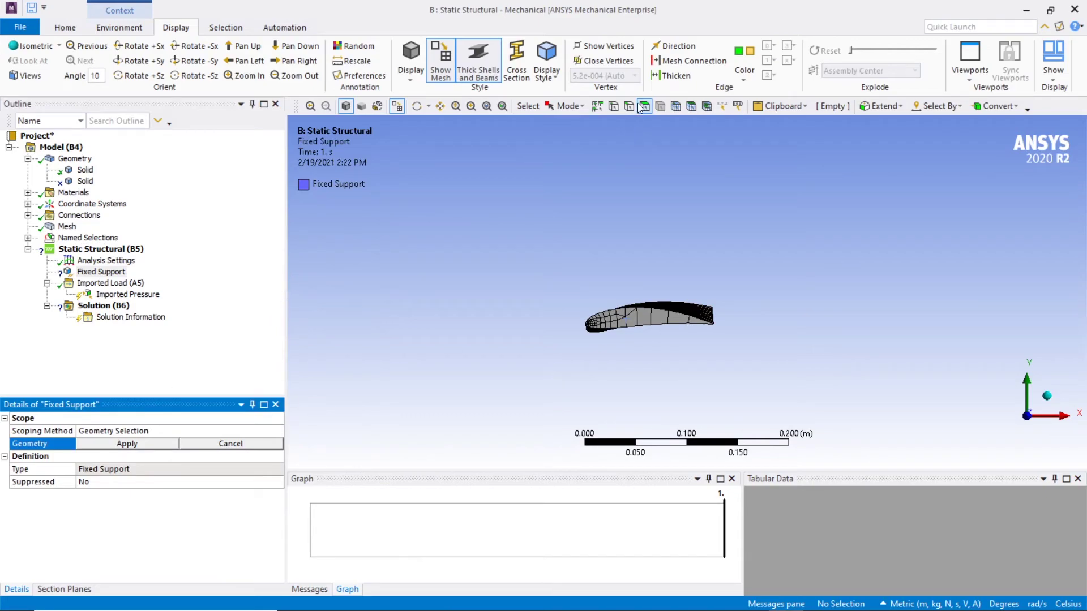
{"action": "left_click", "coordinate": [623, 320]}
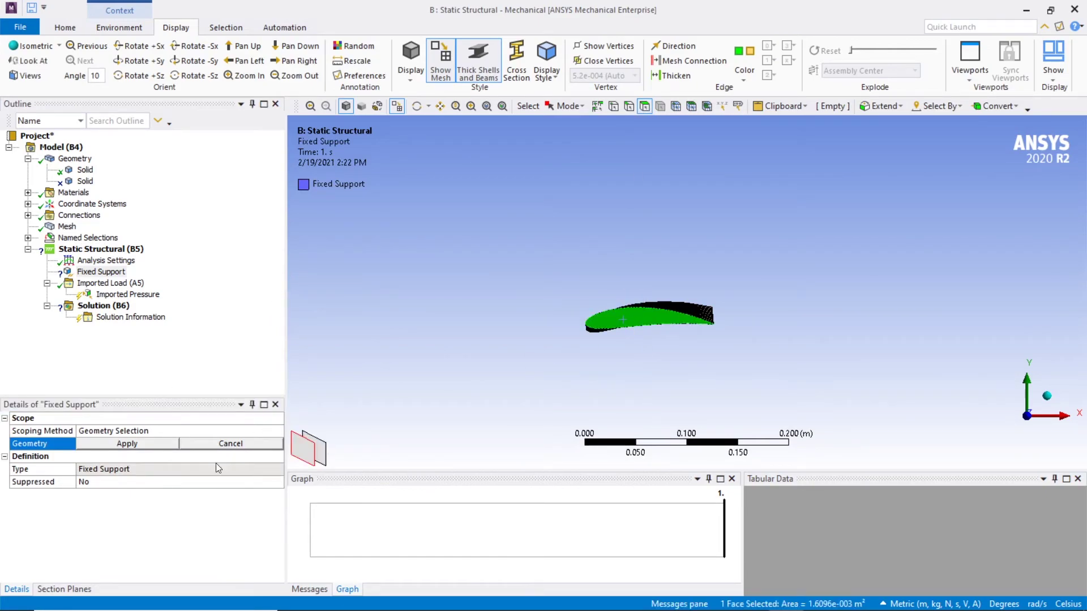
{"action": "left_click", "coordinate": [138, 444]}
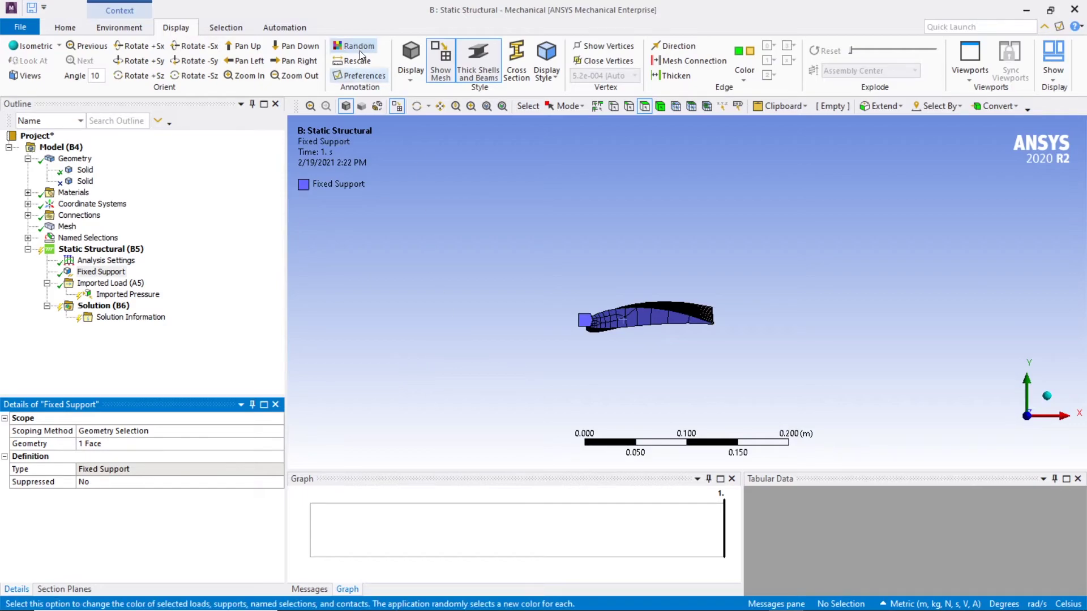
Step: Insert a directional deformation result under the static structural solution
{"action": "left_click", "coordinate": [107, 295]}
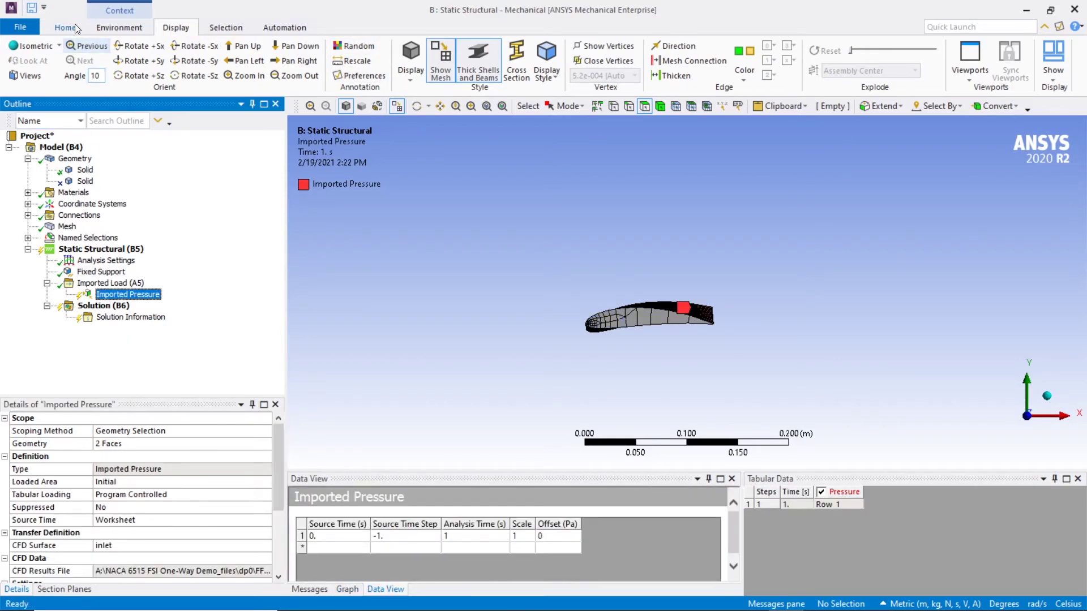
{"action": "left_click", "coordinate": [65, 27]}
{"action": "left_click", "coordinate": [99, 249]}
{"action": "left_click", "coordinate": [103, 306]}
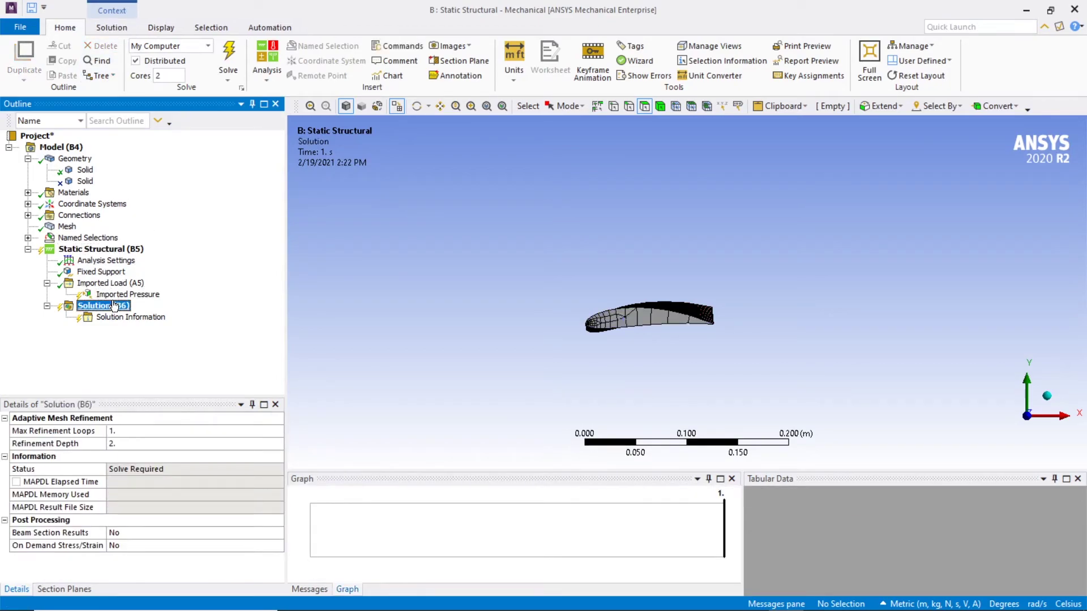
{"action": "right_click", "coordinate": [114, 301]}
{"action": "mouse_move", "coordinate": [209, 314]}
{"action": "mouse_move", "coordinate": [352, 309]}
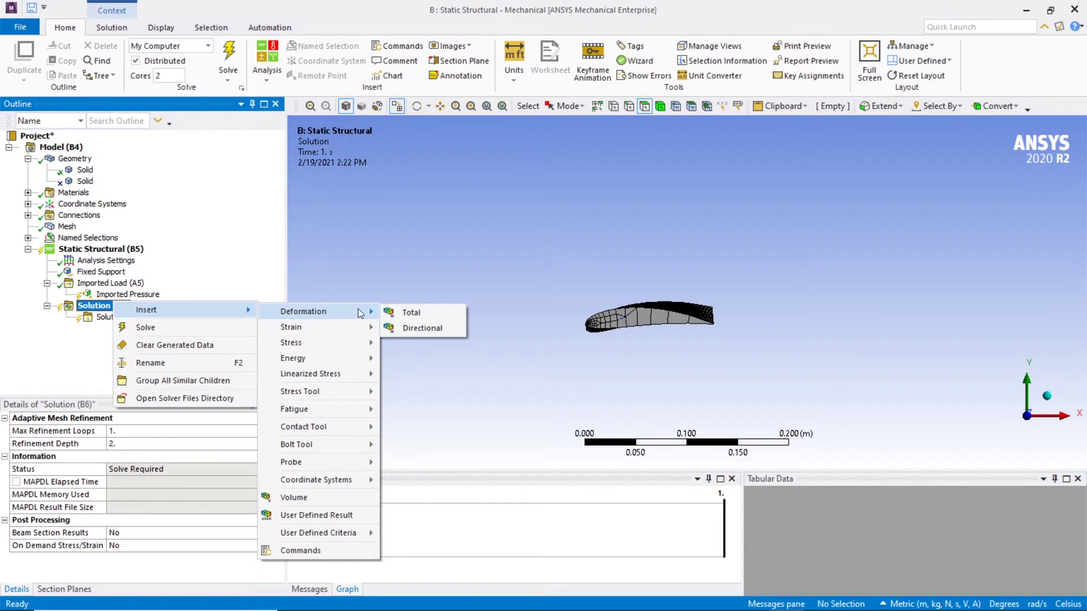
{"action": "left_click", "coordinate": [416, 328]}
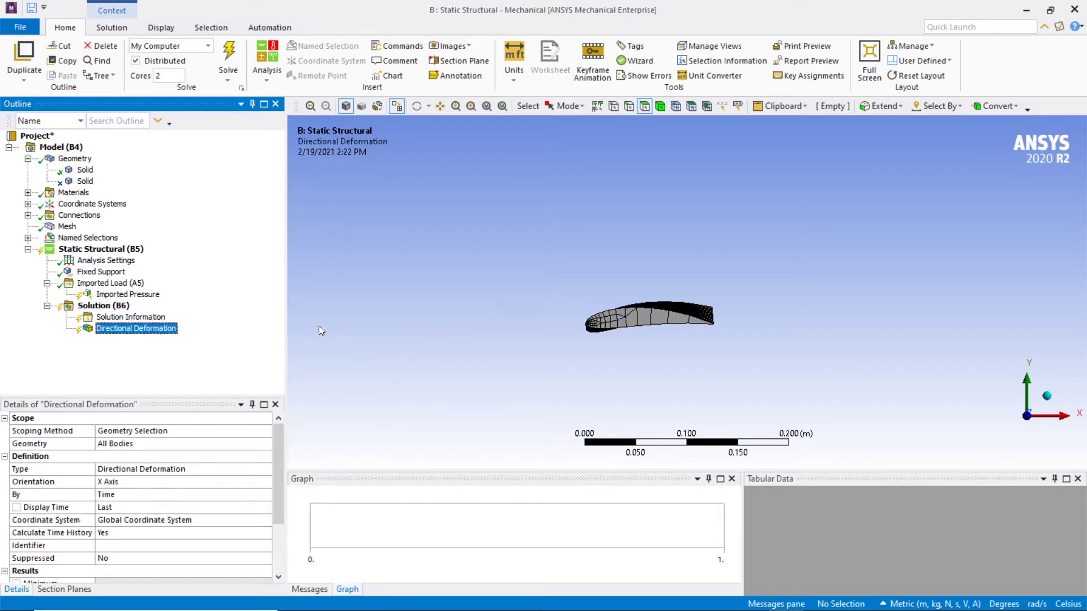
Step: Set the directional deformation's orientation to Y Axis
{"action": "left_click", "coordinate": [124, 484]}
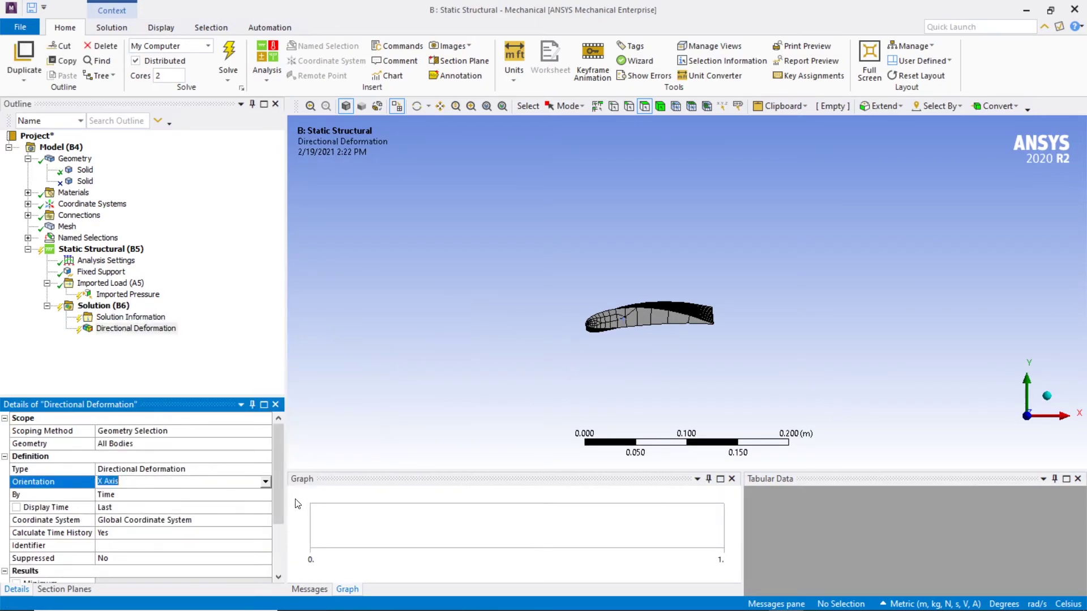
{"action": "left_click", "coordinate": [266, 482]}
{"action": "left_click", "coordinate": [243, 501]}
{"action": "scroll", "coordinate": [141, 529], "scroll_direction": "down", "scroll_amount": 3}
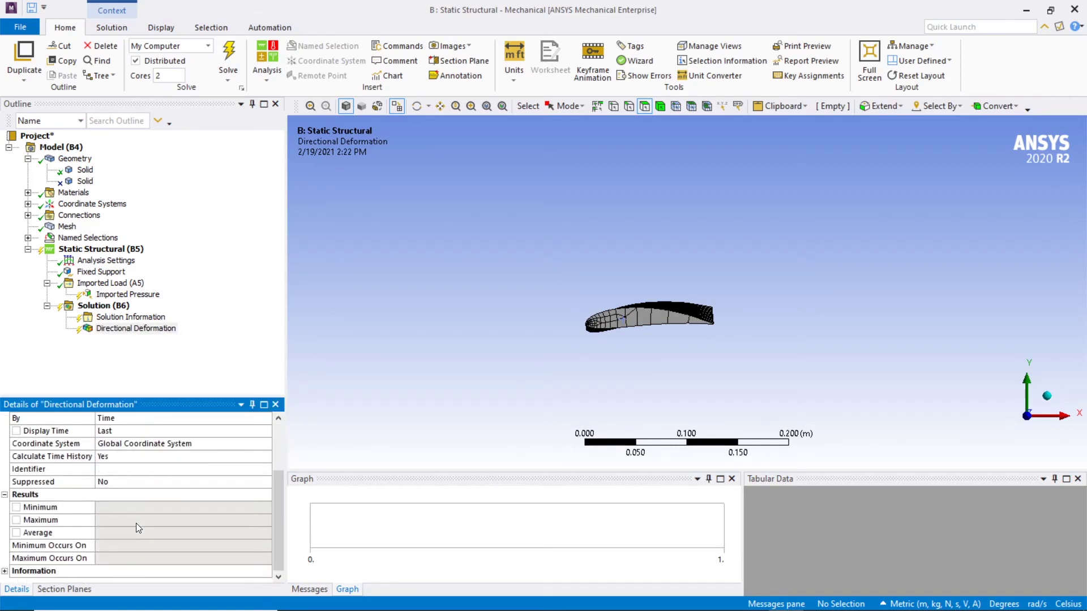
{"action": "scroll", "coordinate": [135, 523], "scroll_direction": "up", "scroll_amount": 3}
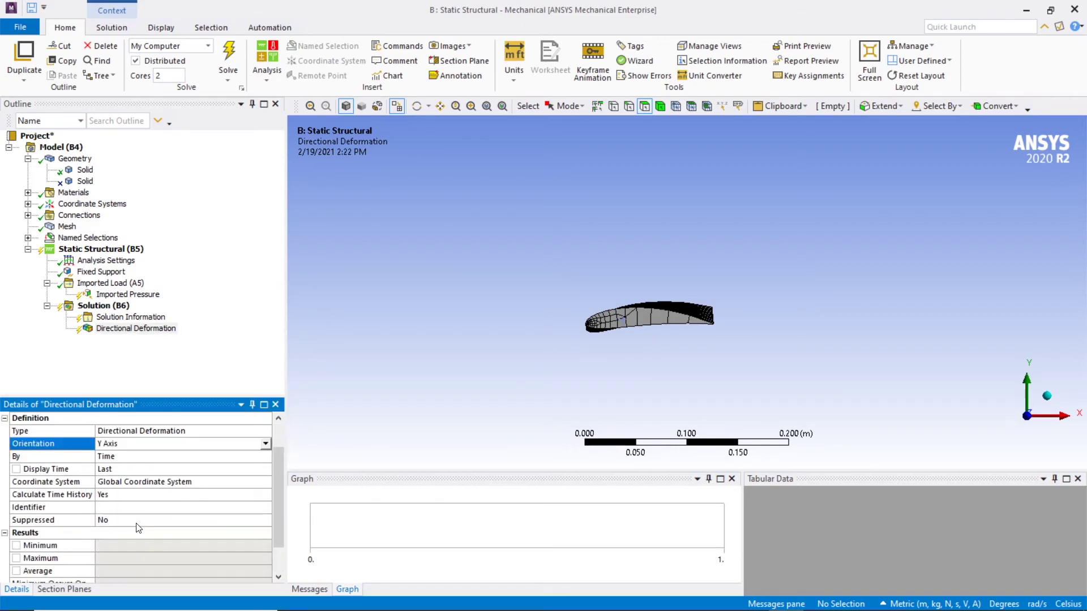
Step: Insert a maximum principal stress result under the solution
{"action": "right_click", "coordinate": [102, 306]}
{"action": "mouse_move", "coordinate": [136, 317]}
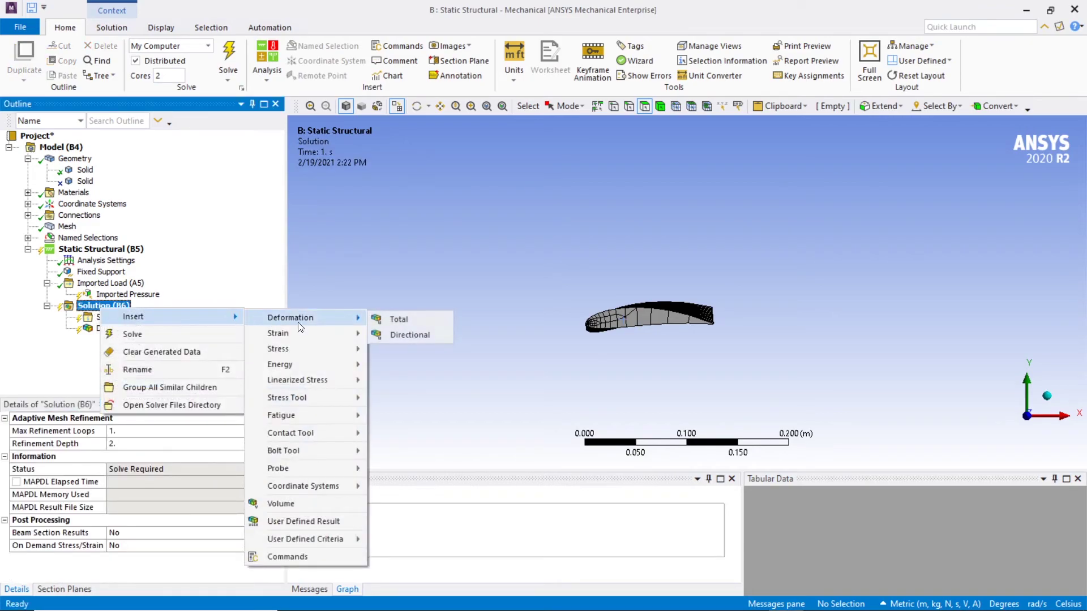
{"action": "mouse_move", "coordinate": [314, 335]}
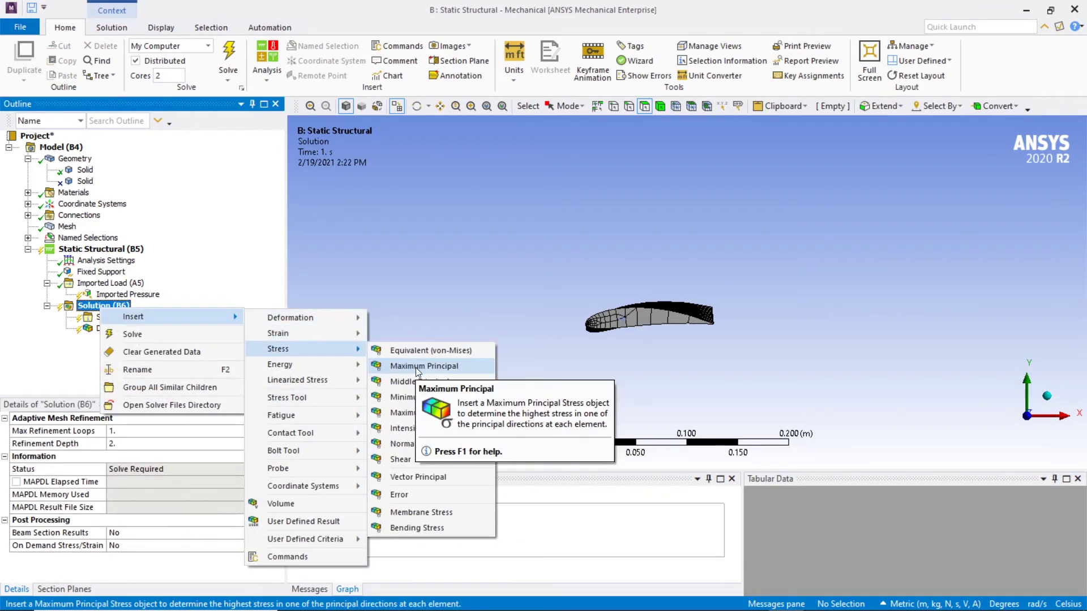
{"action": "left_click", "coordinate": [416, 368]}
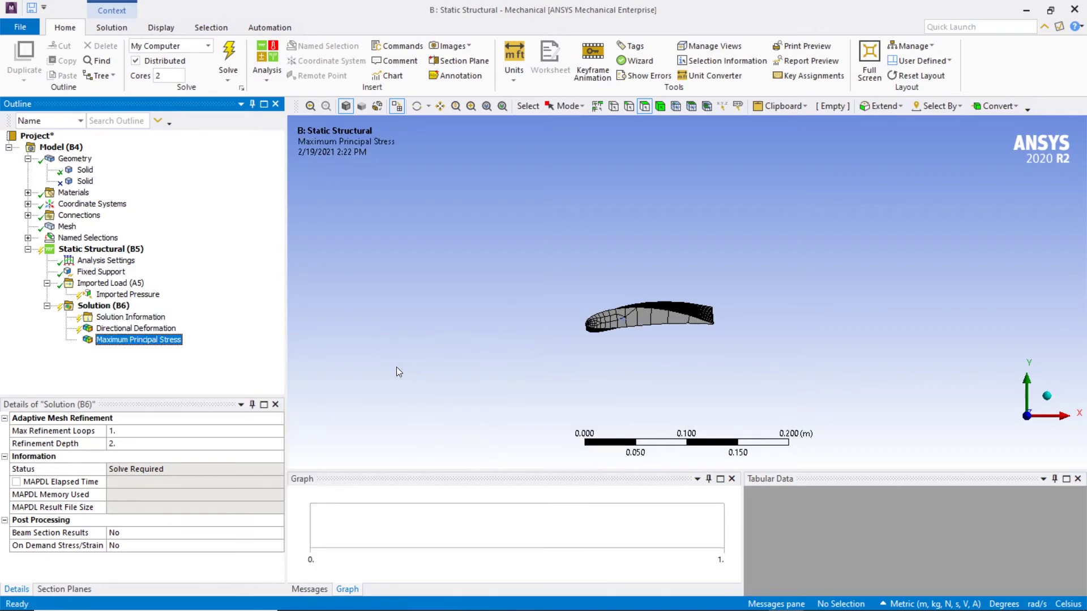
Step: Insert a maximum shear stress result under the solution and solve the static structural analysis
{"action": "left_click", "coordinate": [106, 309]}
{"action": "right_click", "coordinate": [106, 310]}
{"action": "mouse_move", "coordinate": [195, 312]}
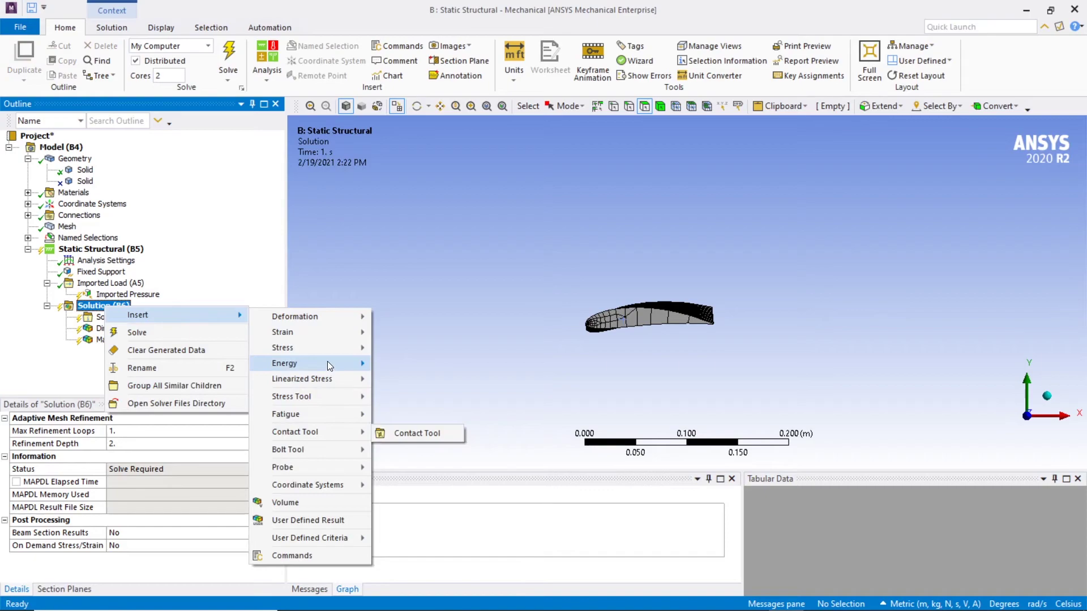
{"action": "mouse_move", "coordinate": [322, 402]}
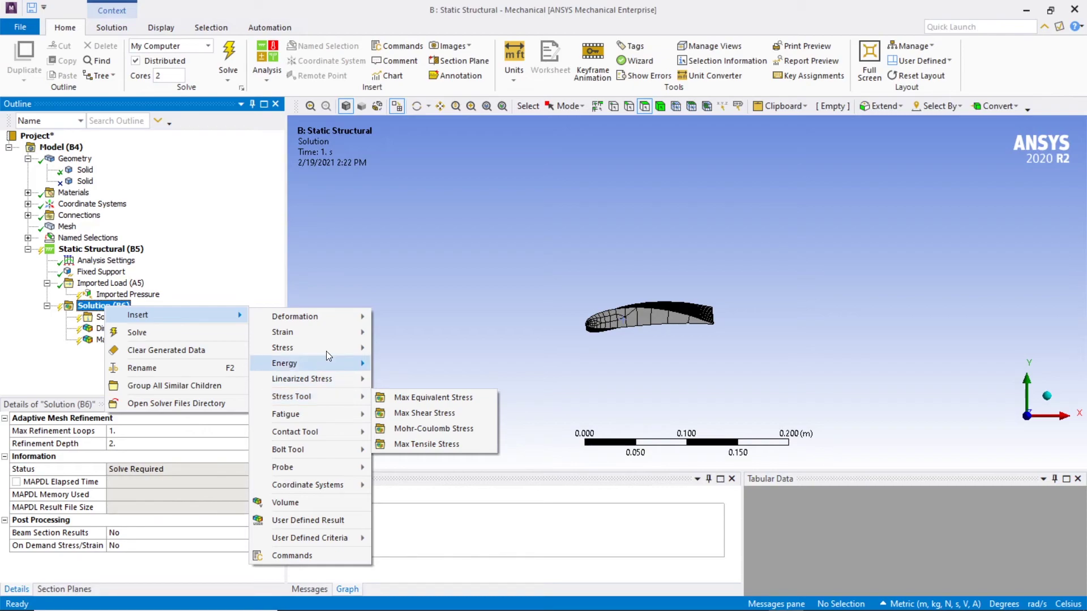
{"action": "mouse_move", "coordinate": [327, 346]}
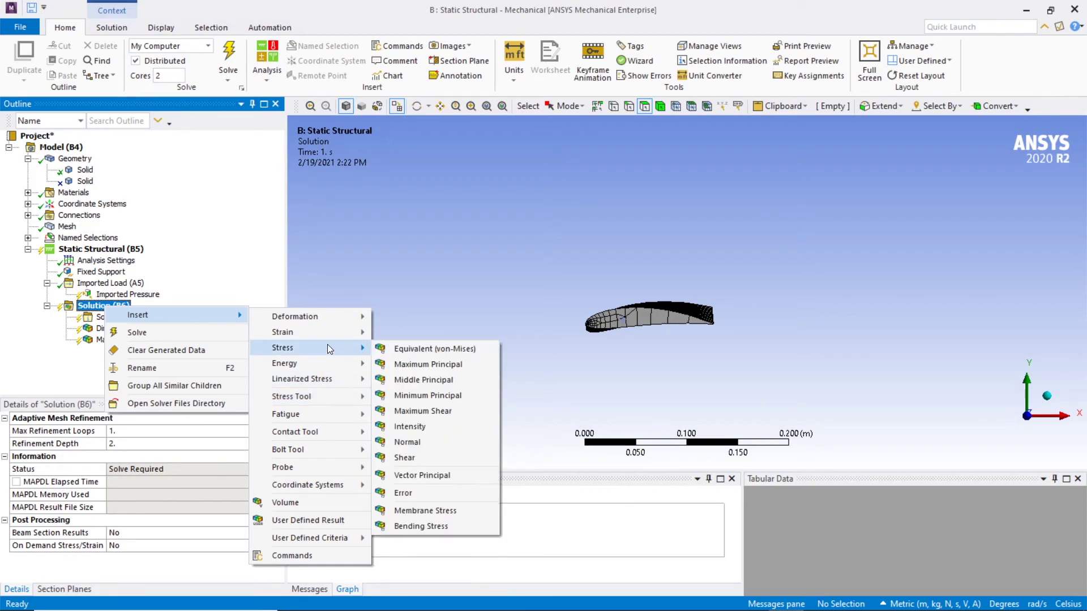
{"action": "left_click", "coordinate": [431, 411]}
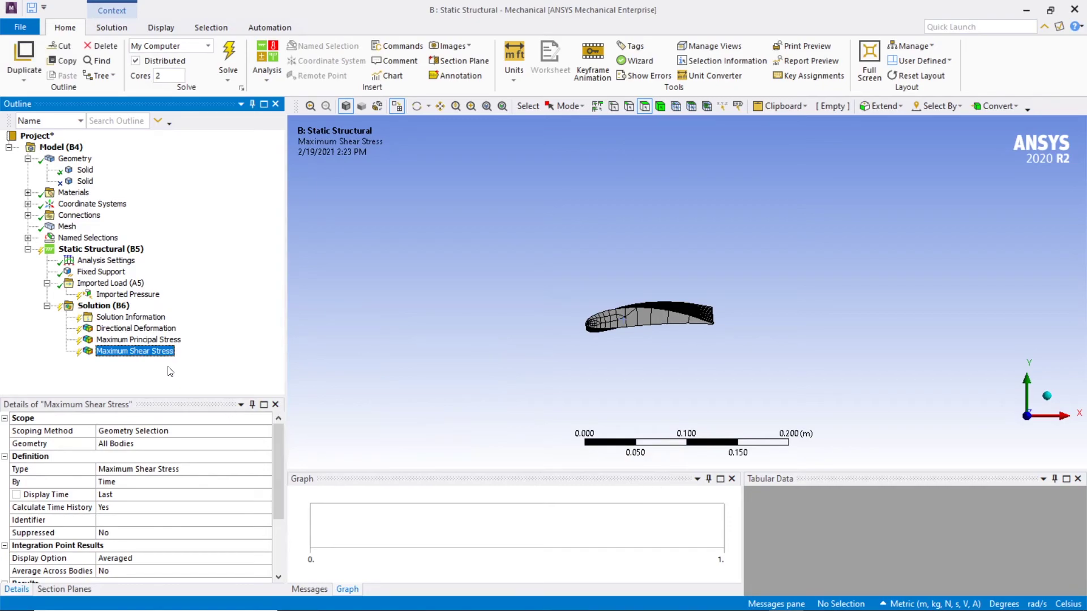
{"action": "left_click", "coordinate": [236, 54]}
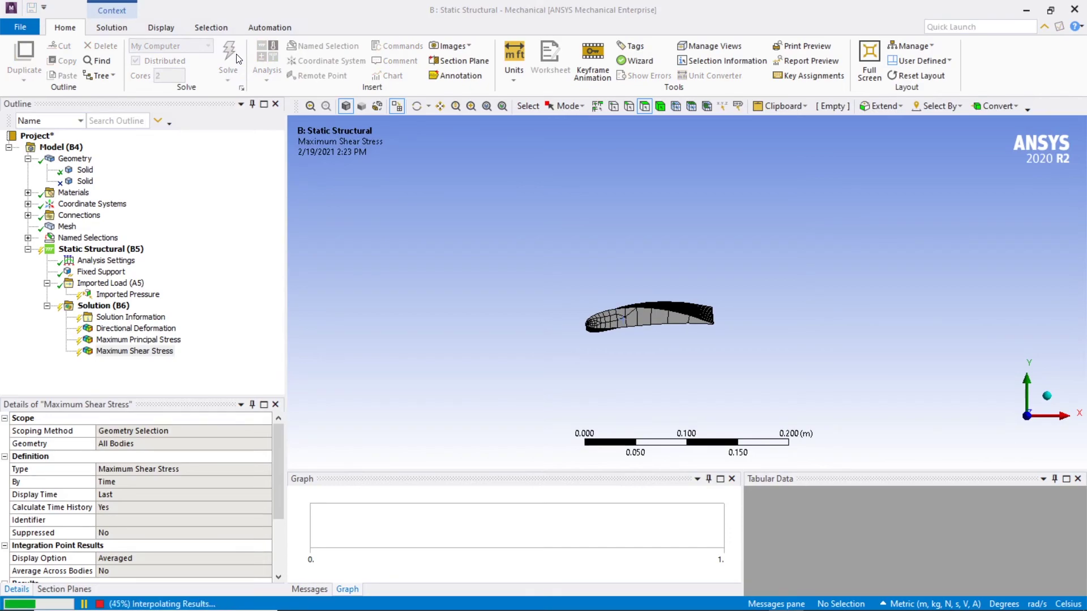
Step: Examine the Y-axis directional deformation, maximum principal stress and maximum shear stress contours on the wing
{"action": "left_click", "coordinate": [136, 328]}
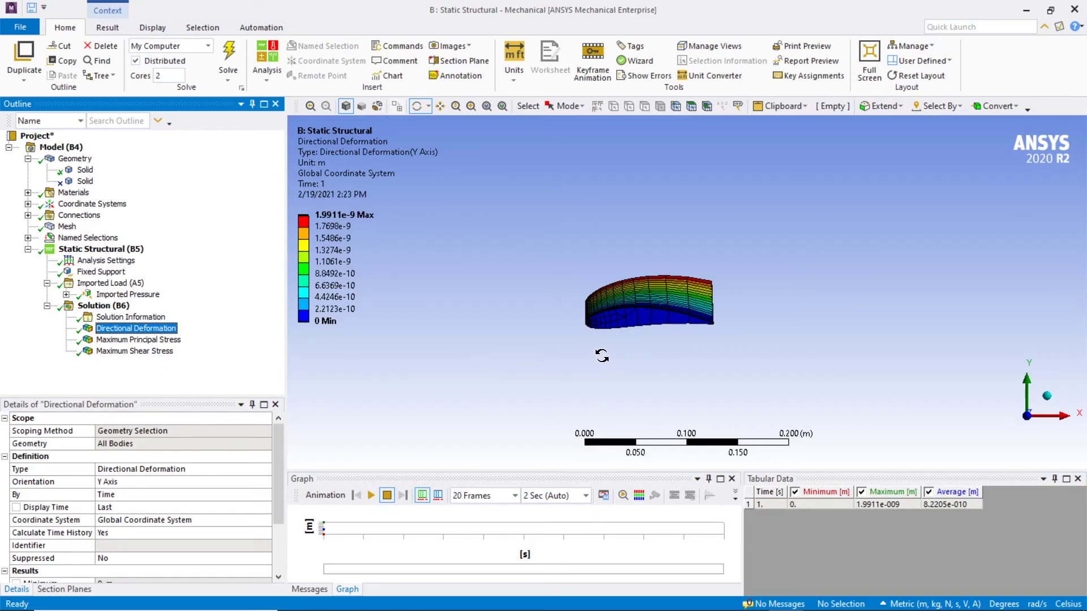
{"action": "scroll", "coordinate": [714, 306], "scroll_direction": "down", "scroll_amount": 2}
{"action": "scroll", "coordinate": [714, 306], "scroll_direction": "up", "scroll_amount": 8}
{"action": "left_click_drag", "start_coordinate": [686, 272], "coordinate": [697, 310]}
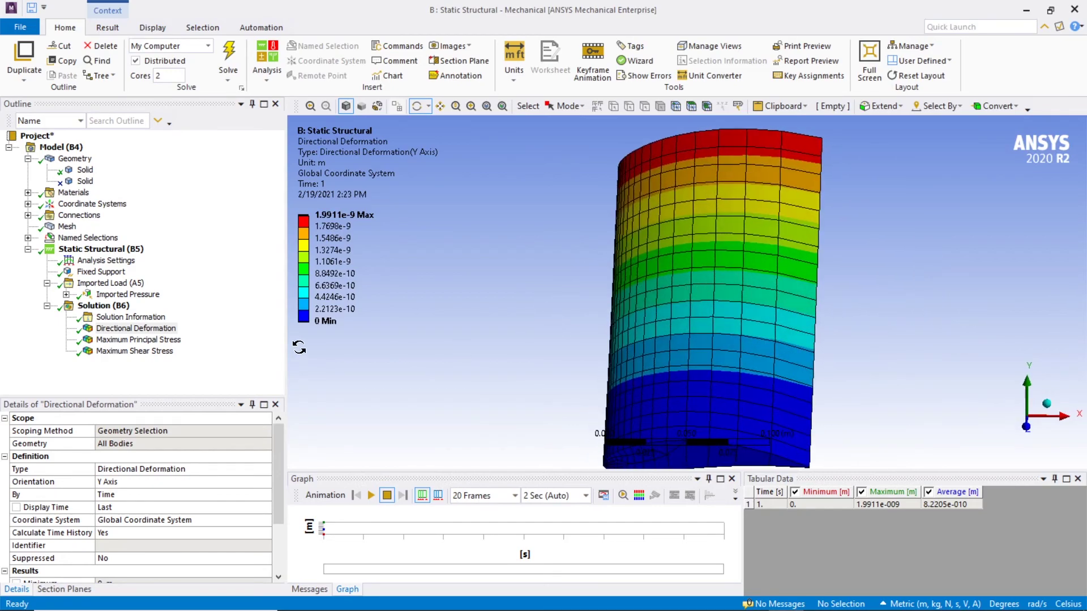
{"action": "left_click", "coordinate": [130, 340]}
{"action": "scroll", "coordinate": [425, 371], "scroll_direction": "down", "scroll_amount": 3}
{"action": "left_click", "coordinate": [161, 353]}
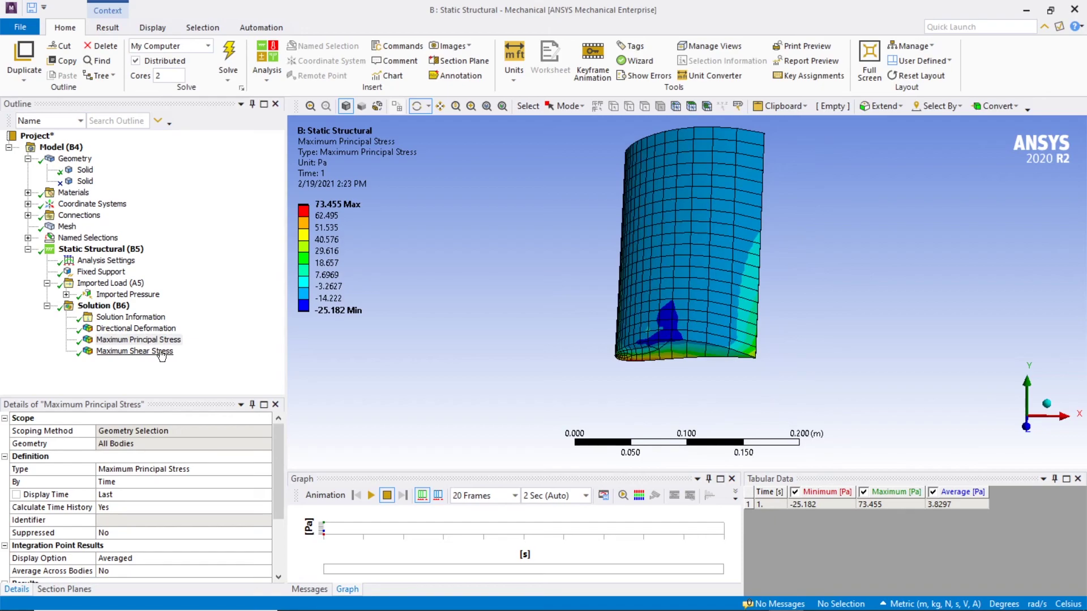
{"action": "left_click", "coordinate": [143, 329]}
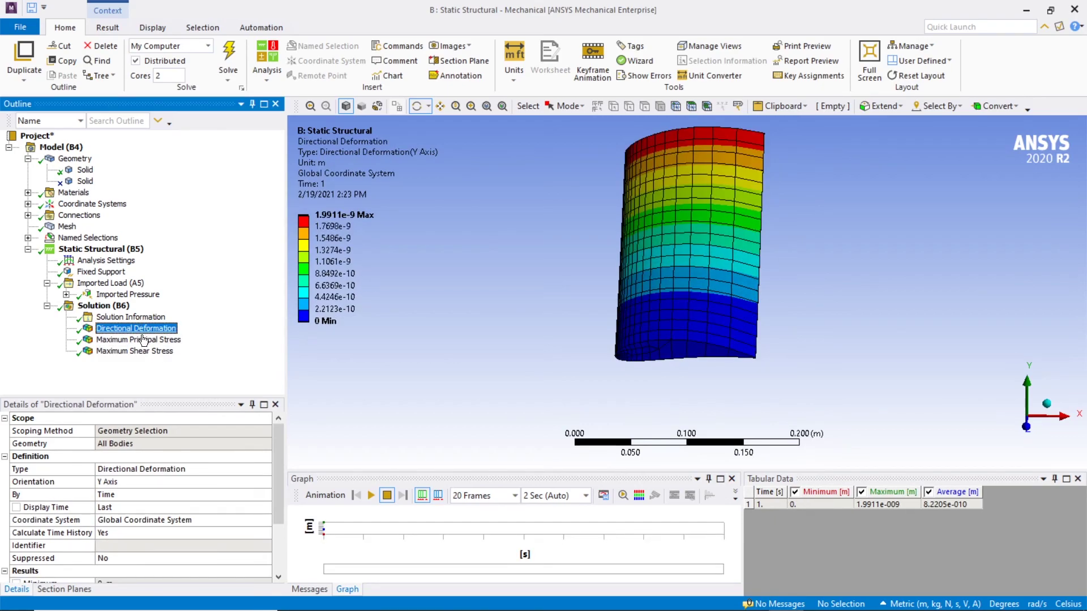
{"action": "left_click", "coordinate": [144, 341]}
{"action": "left_click", "coordinate": [142, 351]}
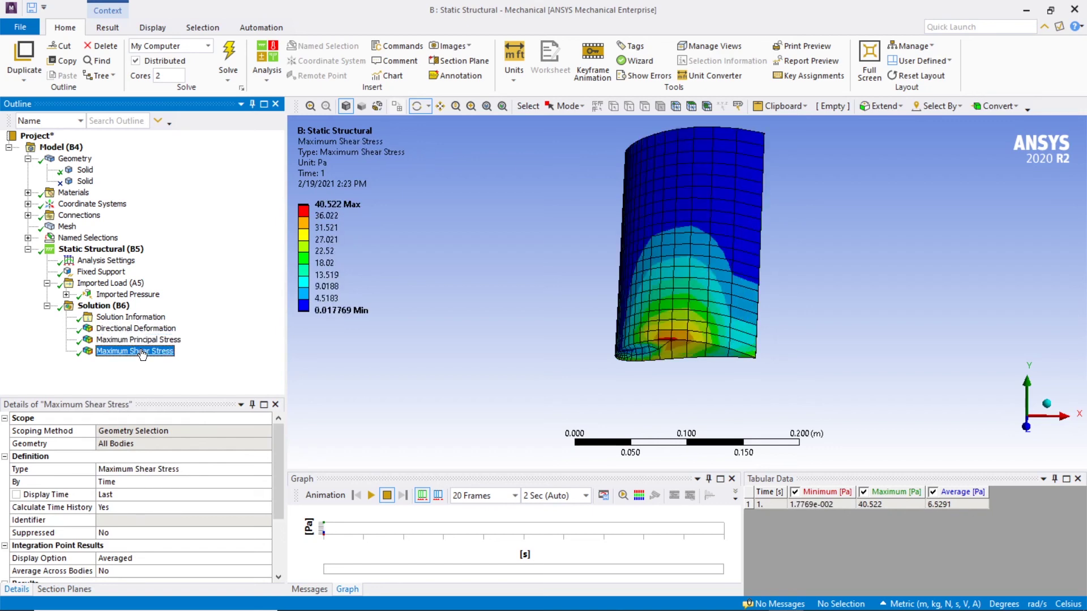